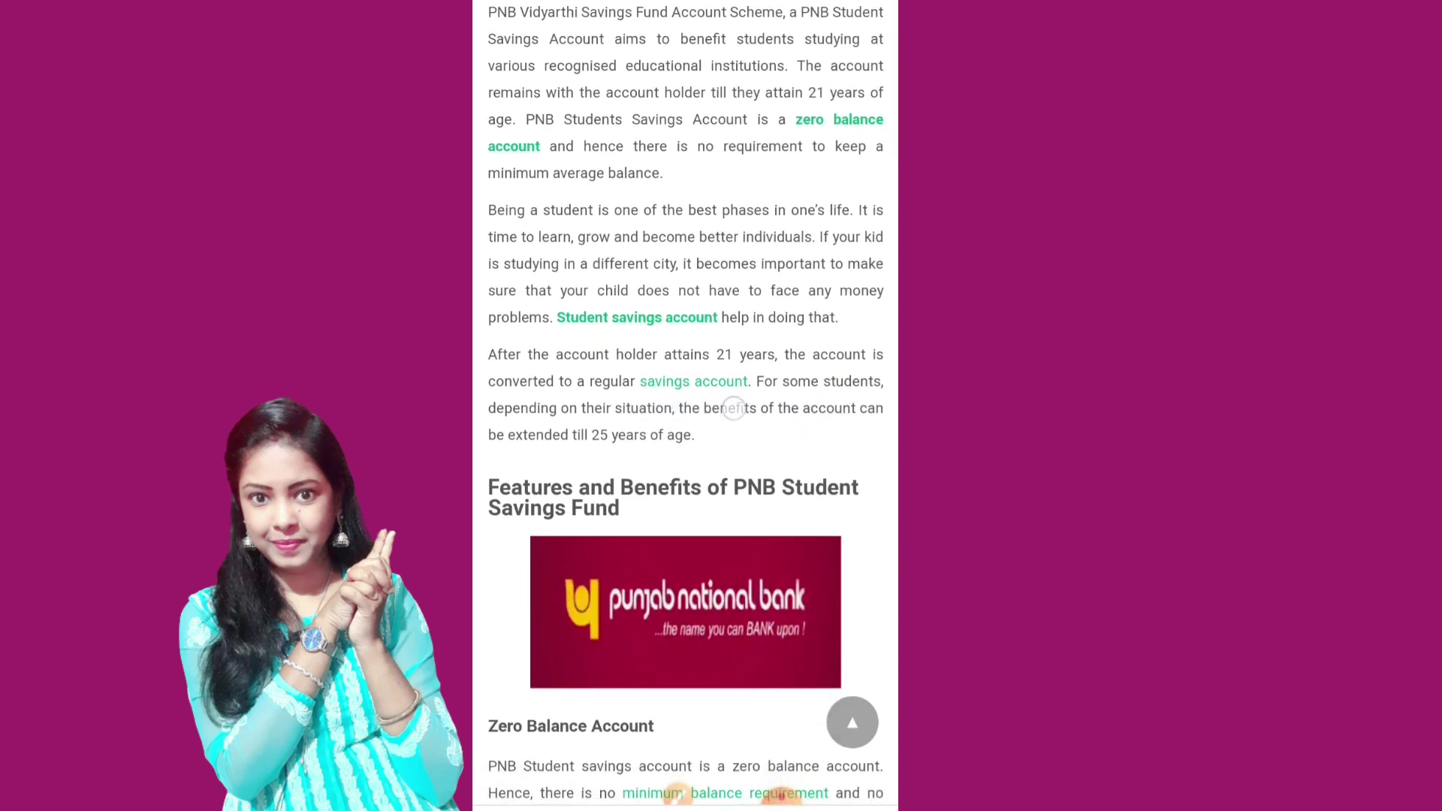
click(782, 795)
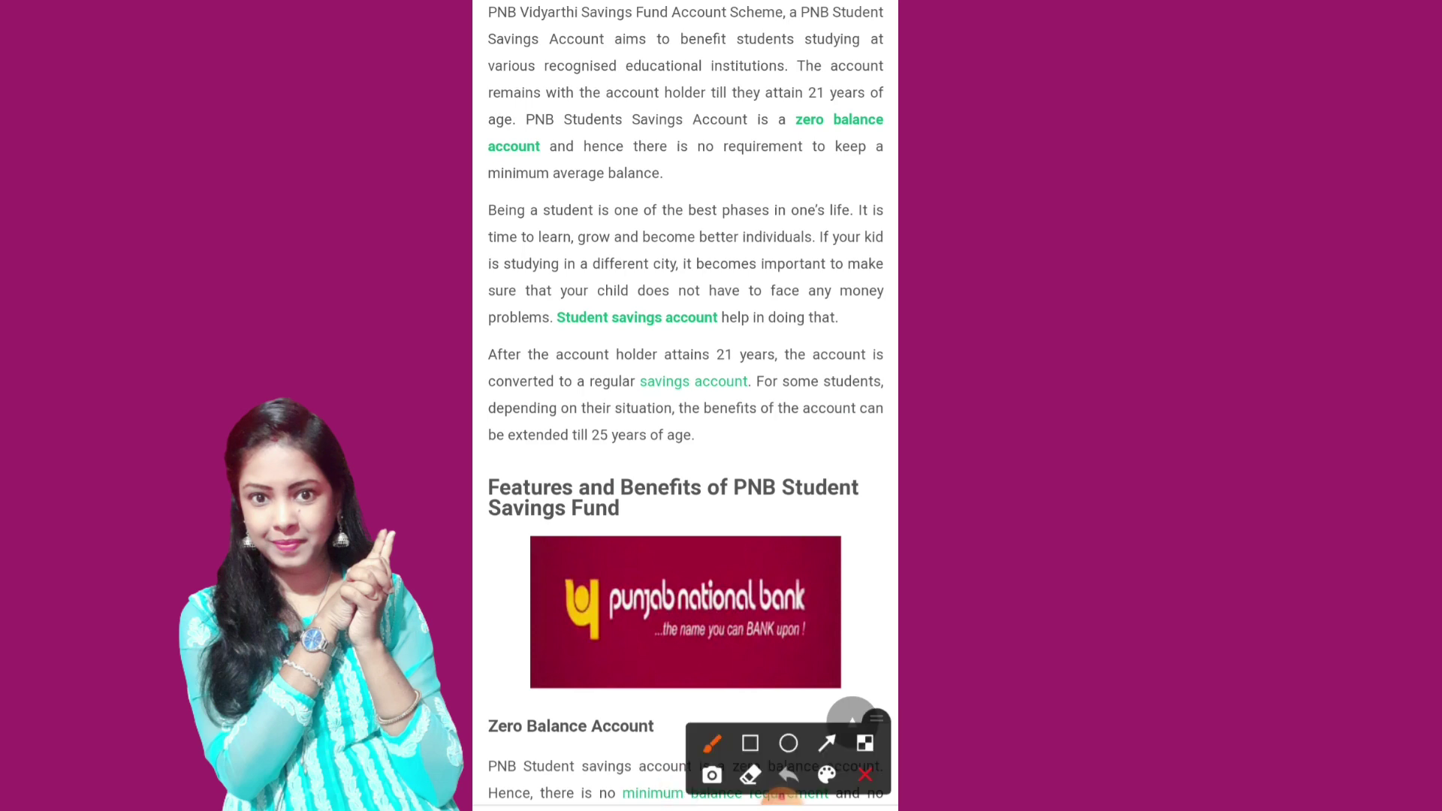
click(713, 744)
drag(540, 399, 762, 391)
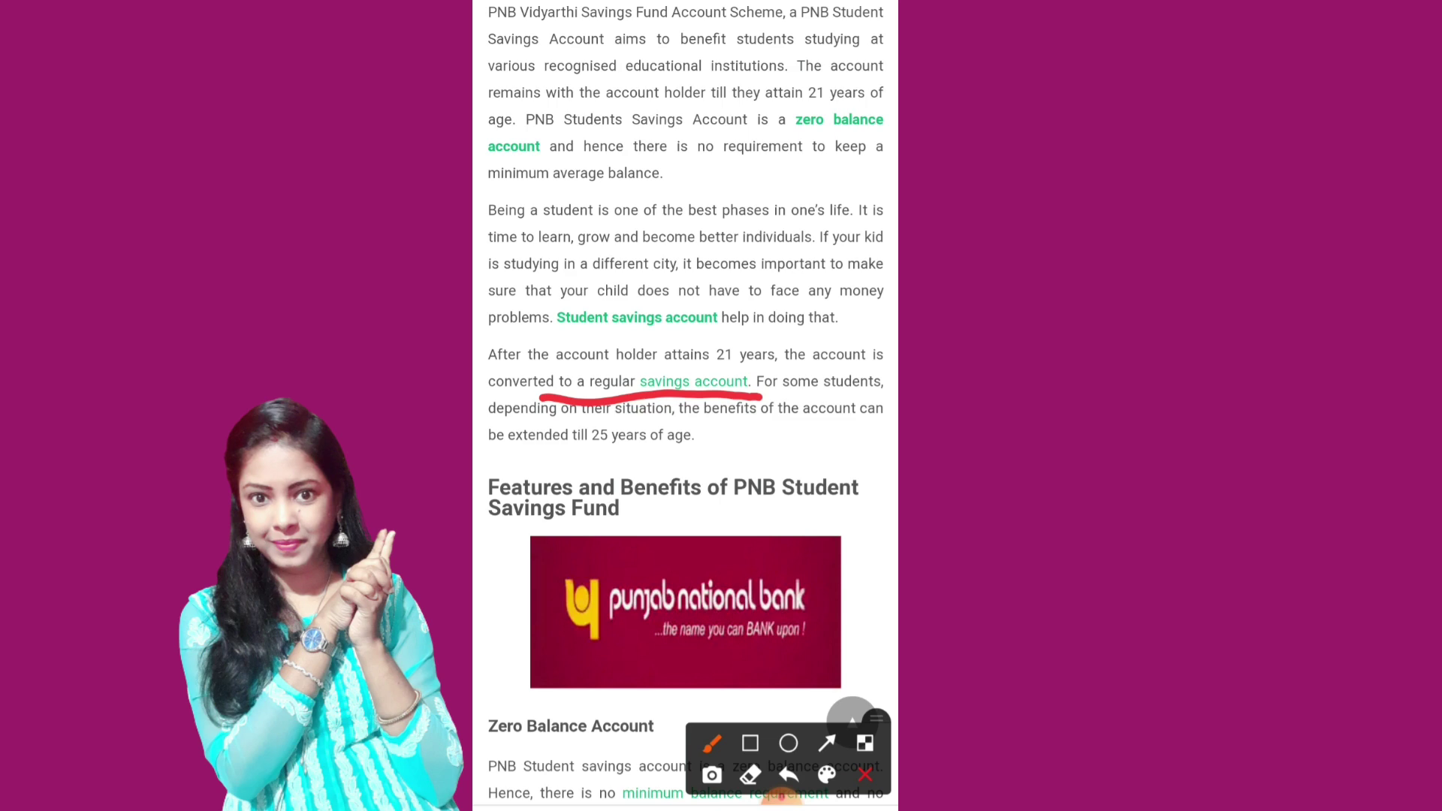
drag(490, 453, 698, 450)
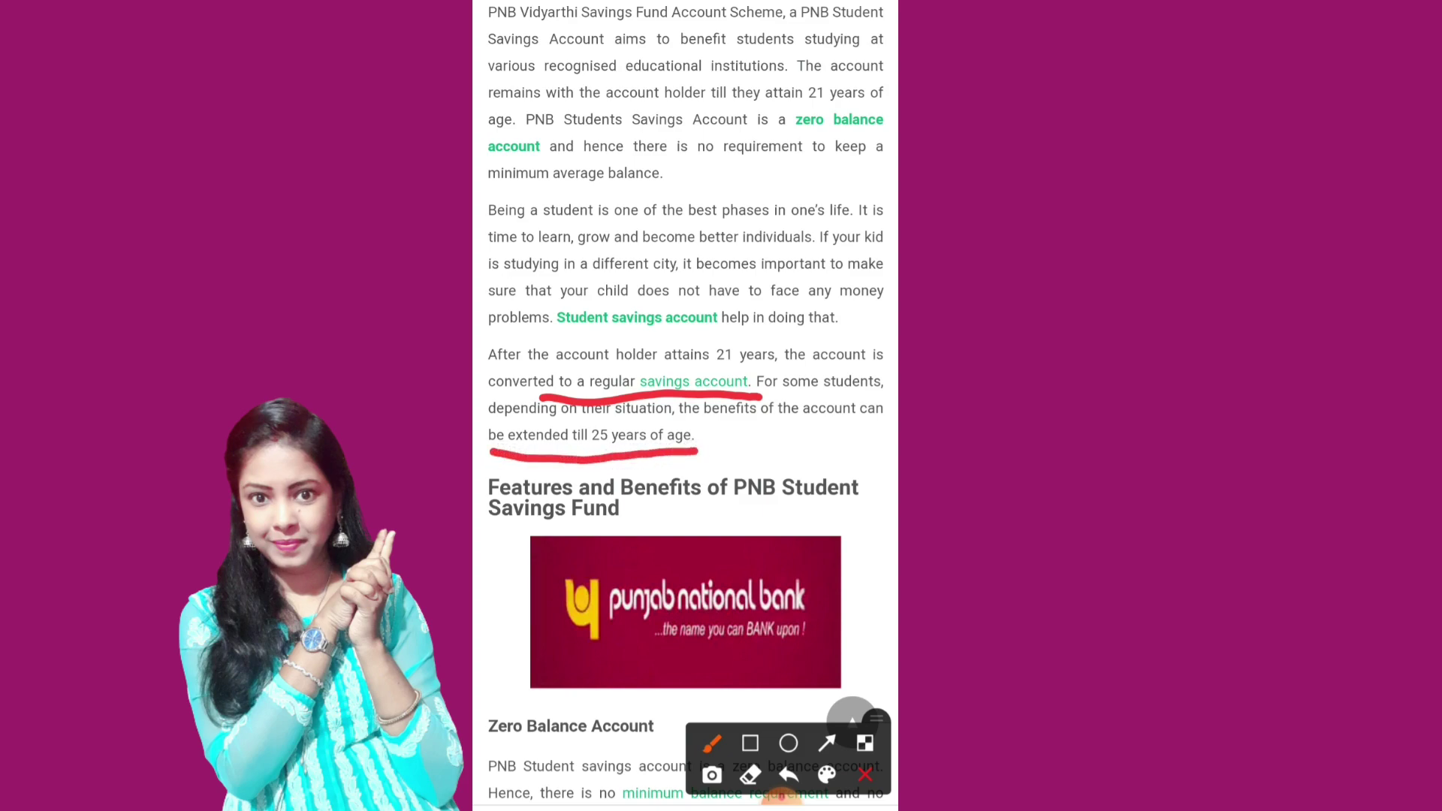
click(866, 775)
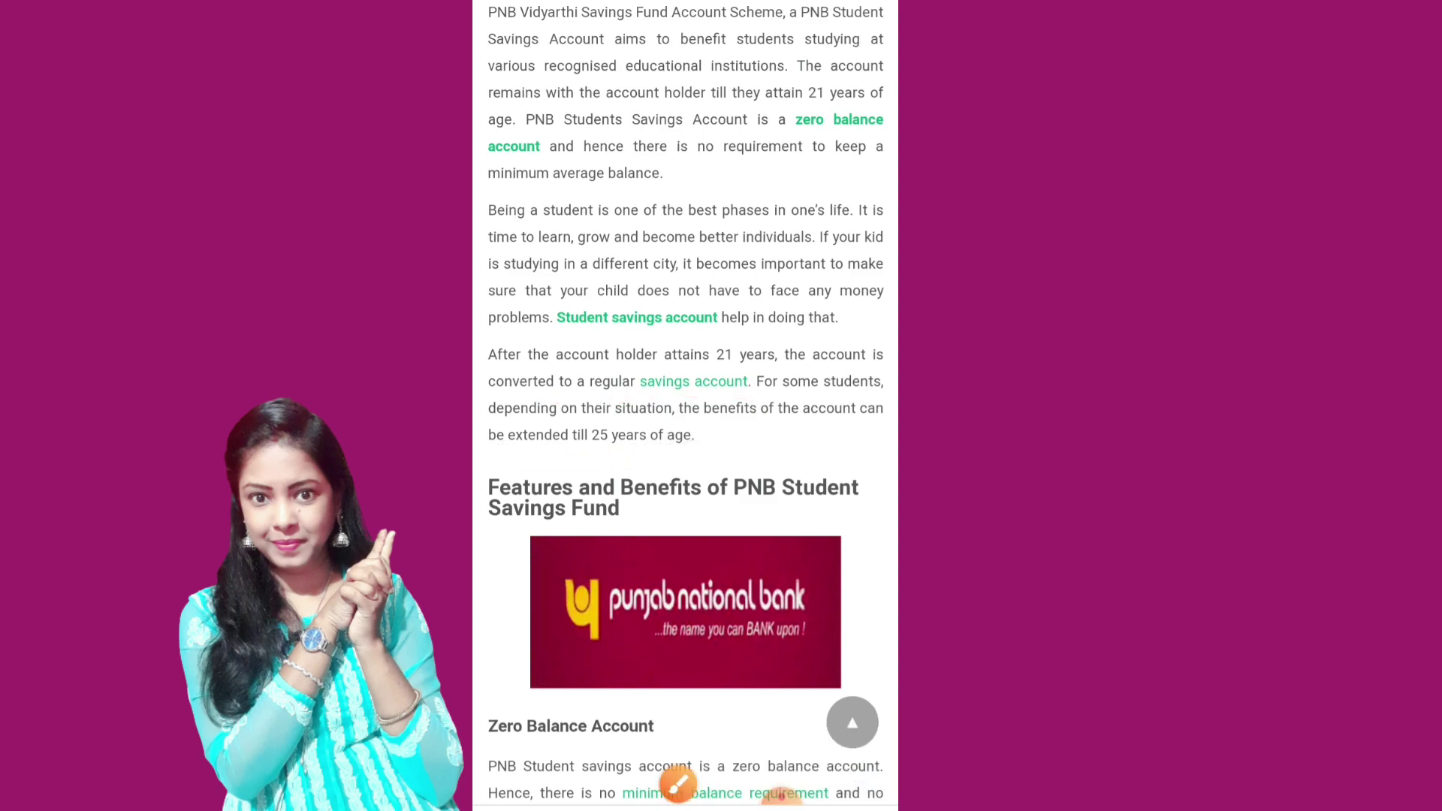
Step: Read the article down to the Documents needed list and Categories, then return to the top
scroll(787, 568, down, 7)
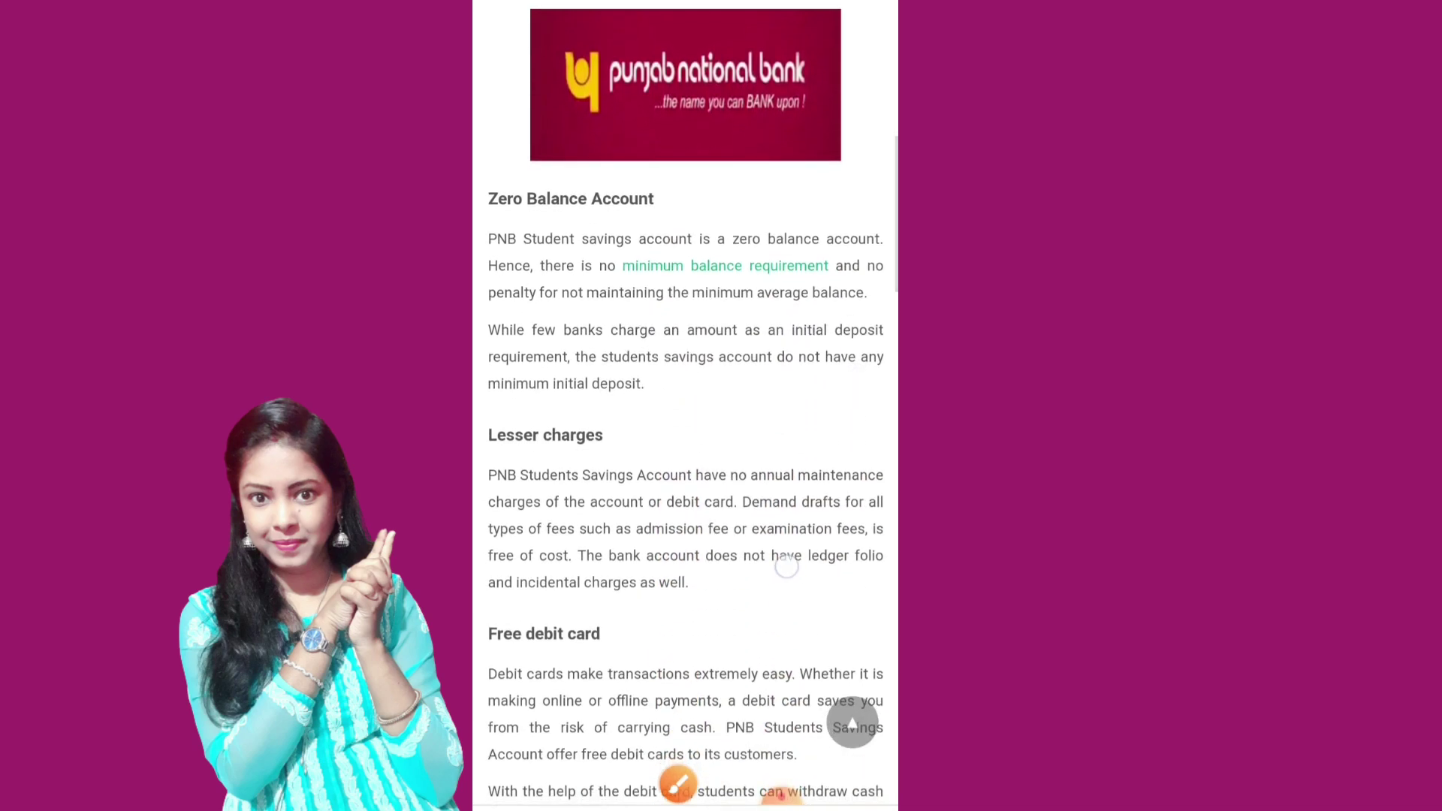
scroll(827, 470, down, 3)
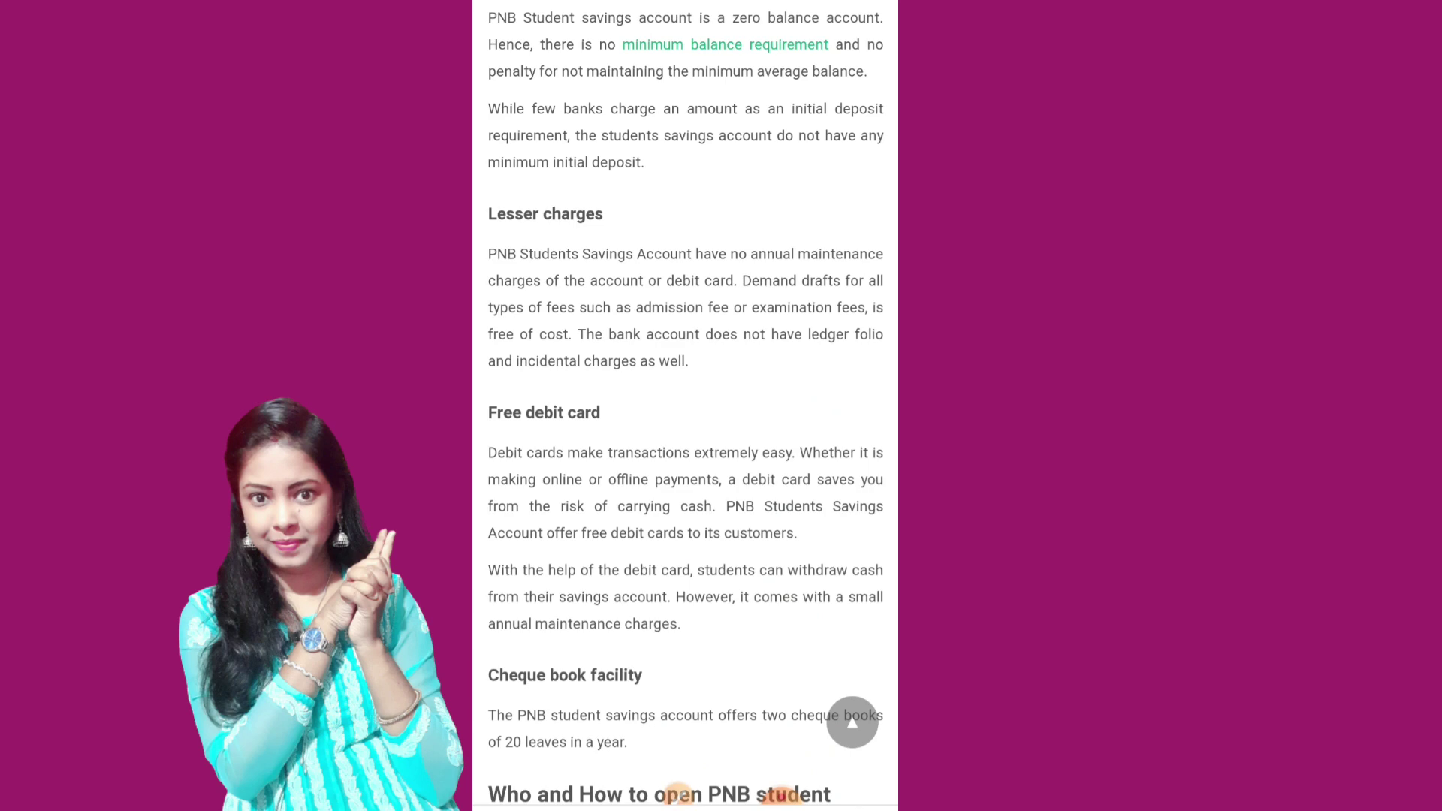
scroll(686, 406, down, 3)
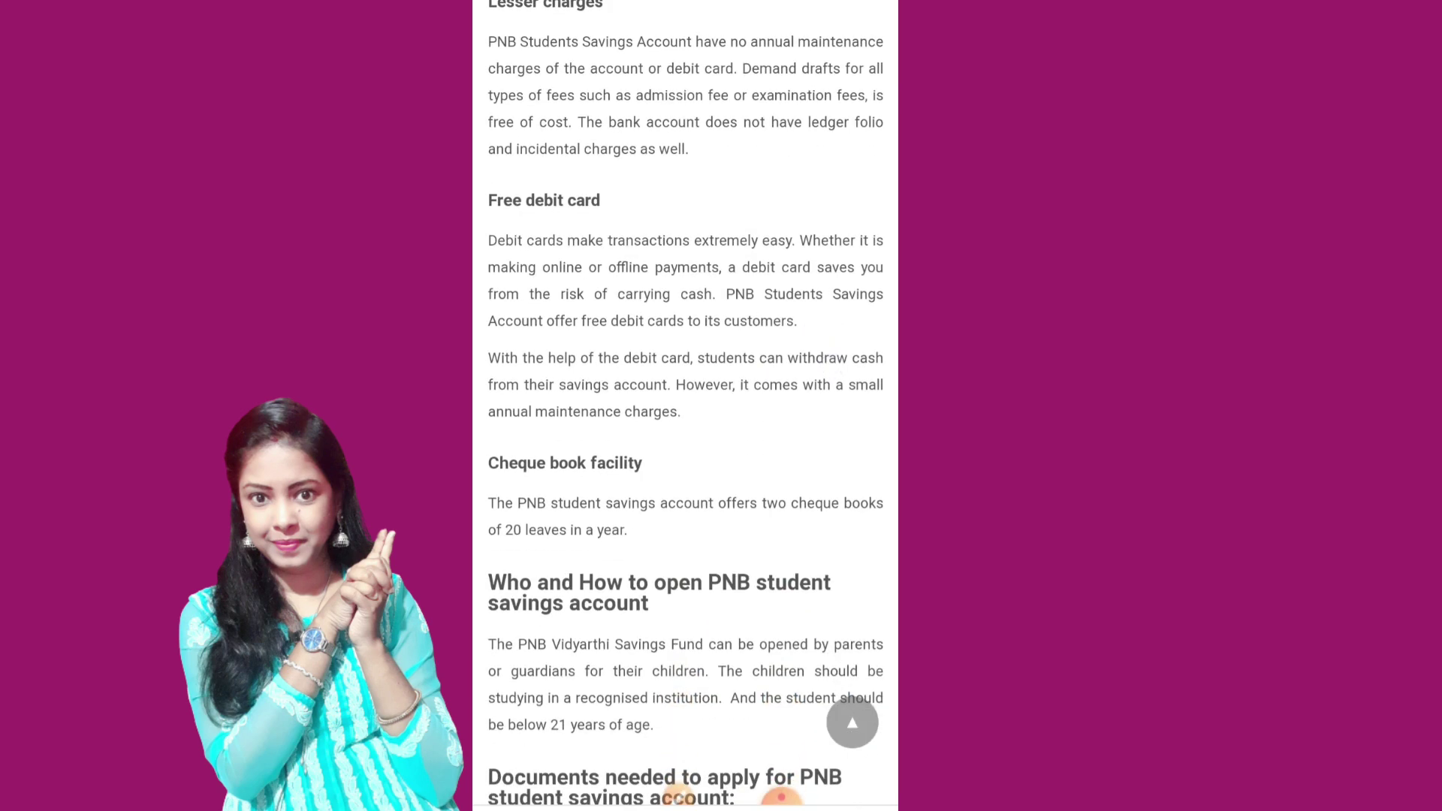
scroll(686, 406, down, 2)
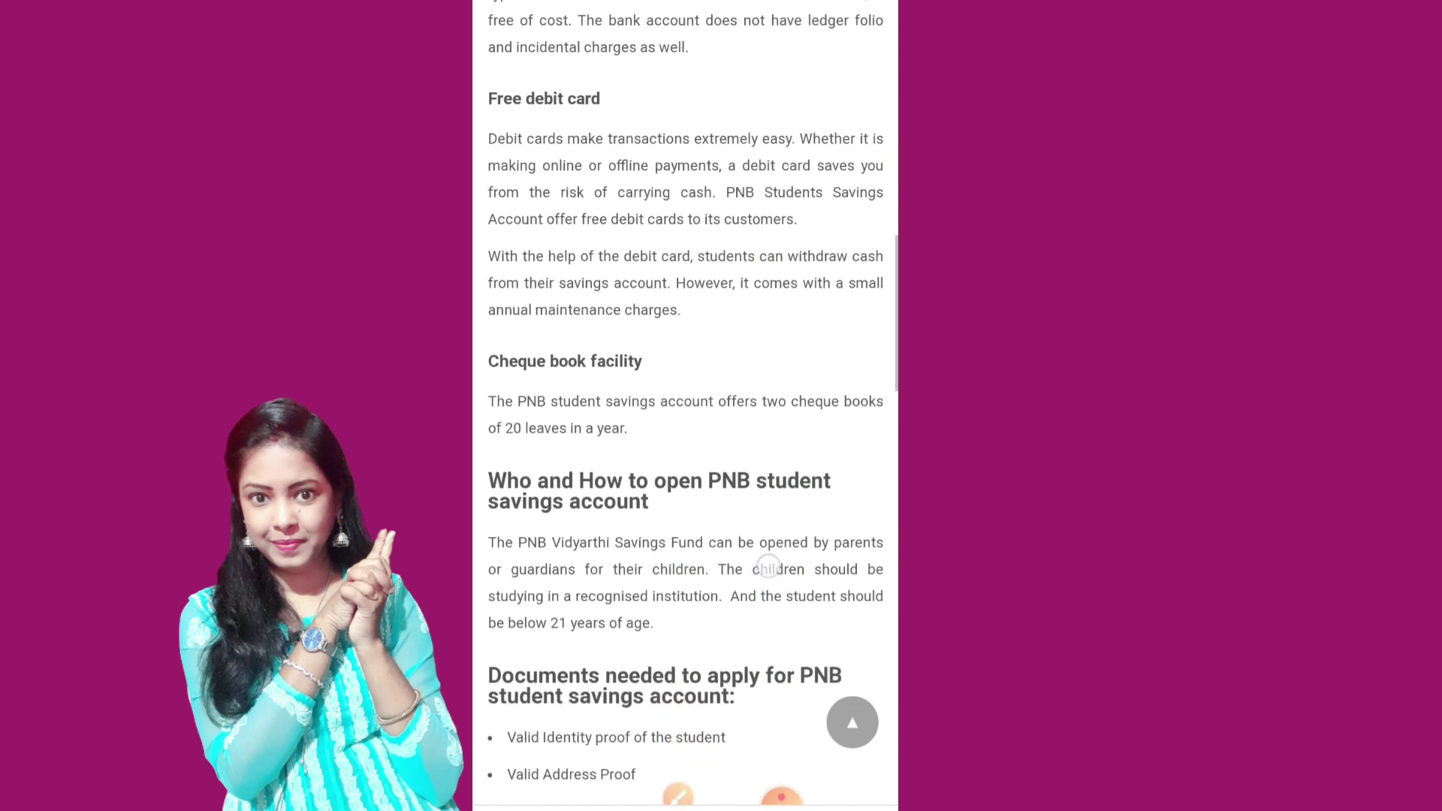
scroll(685, 406, down, 2)
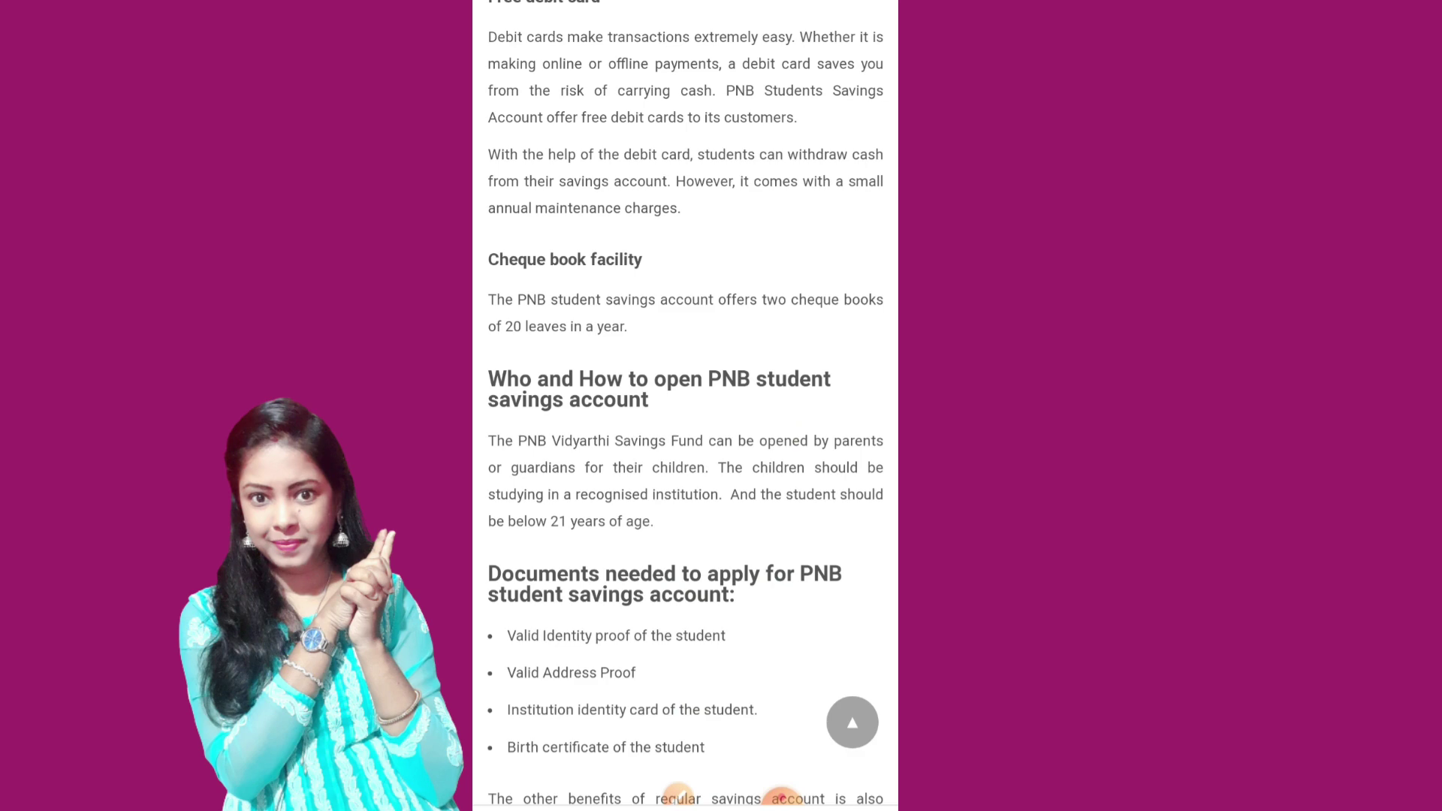
scroll(685, 450, down, 4)
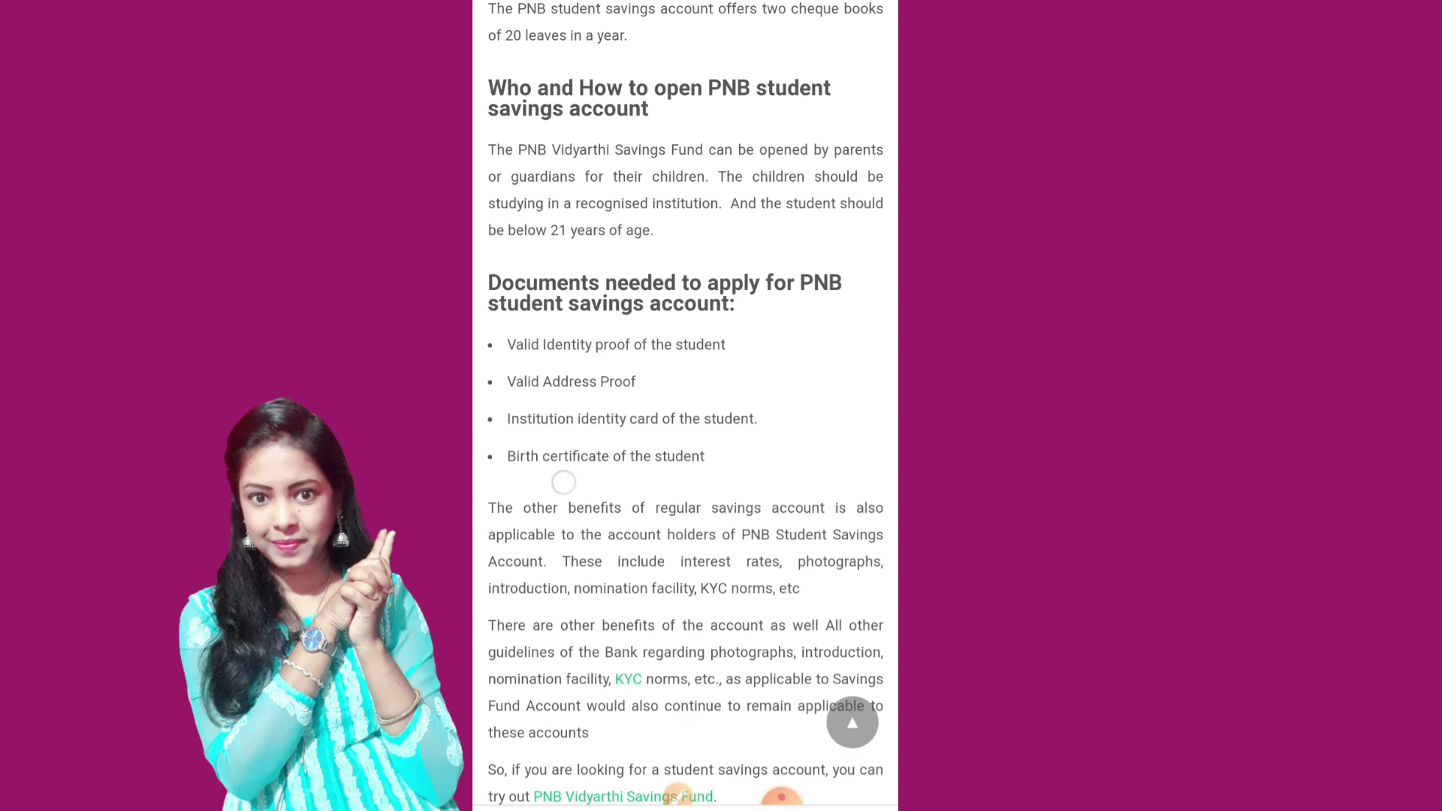
scroll(705, 606, down, 2)
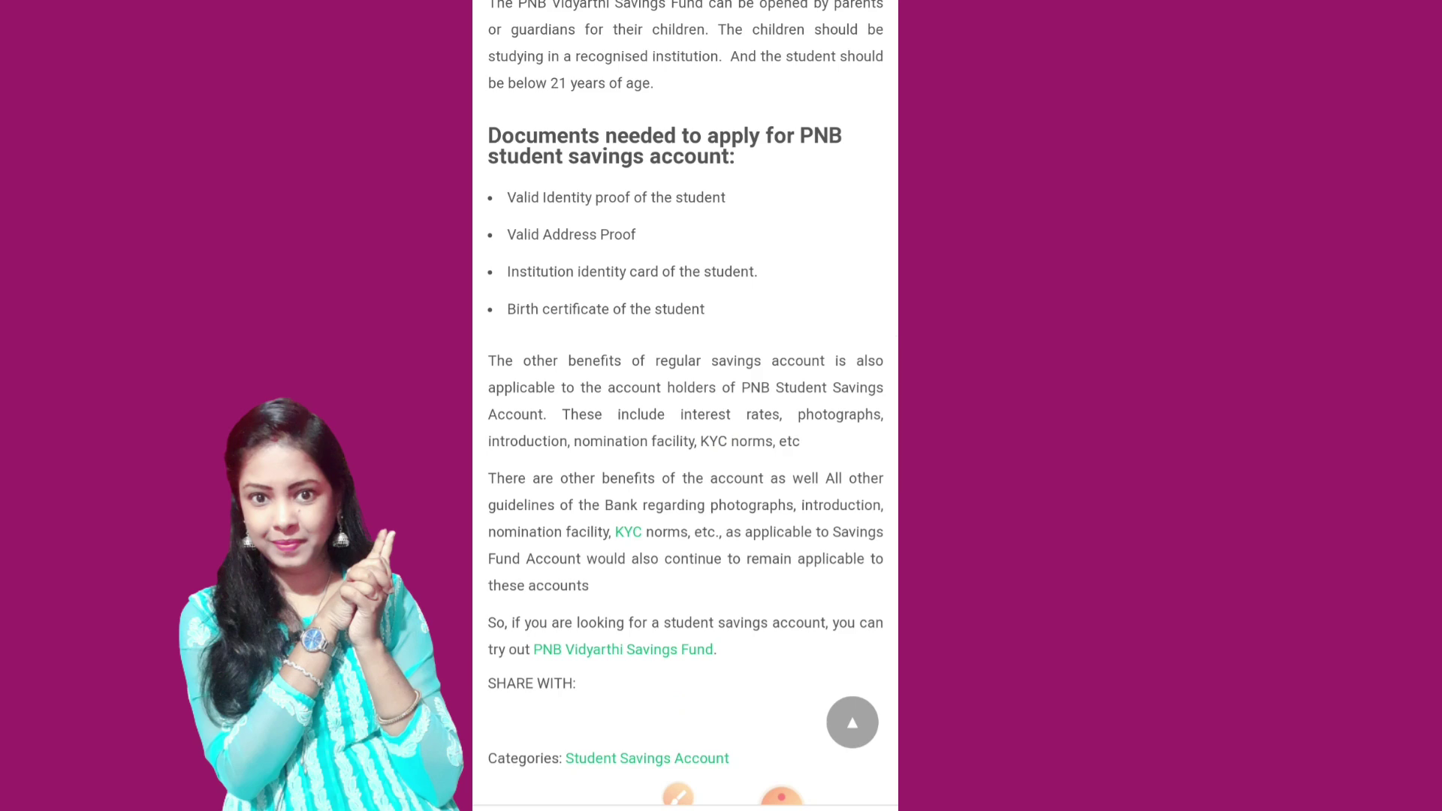
click(852, 722)
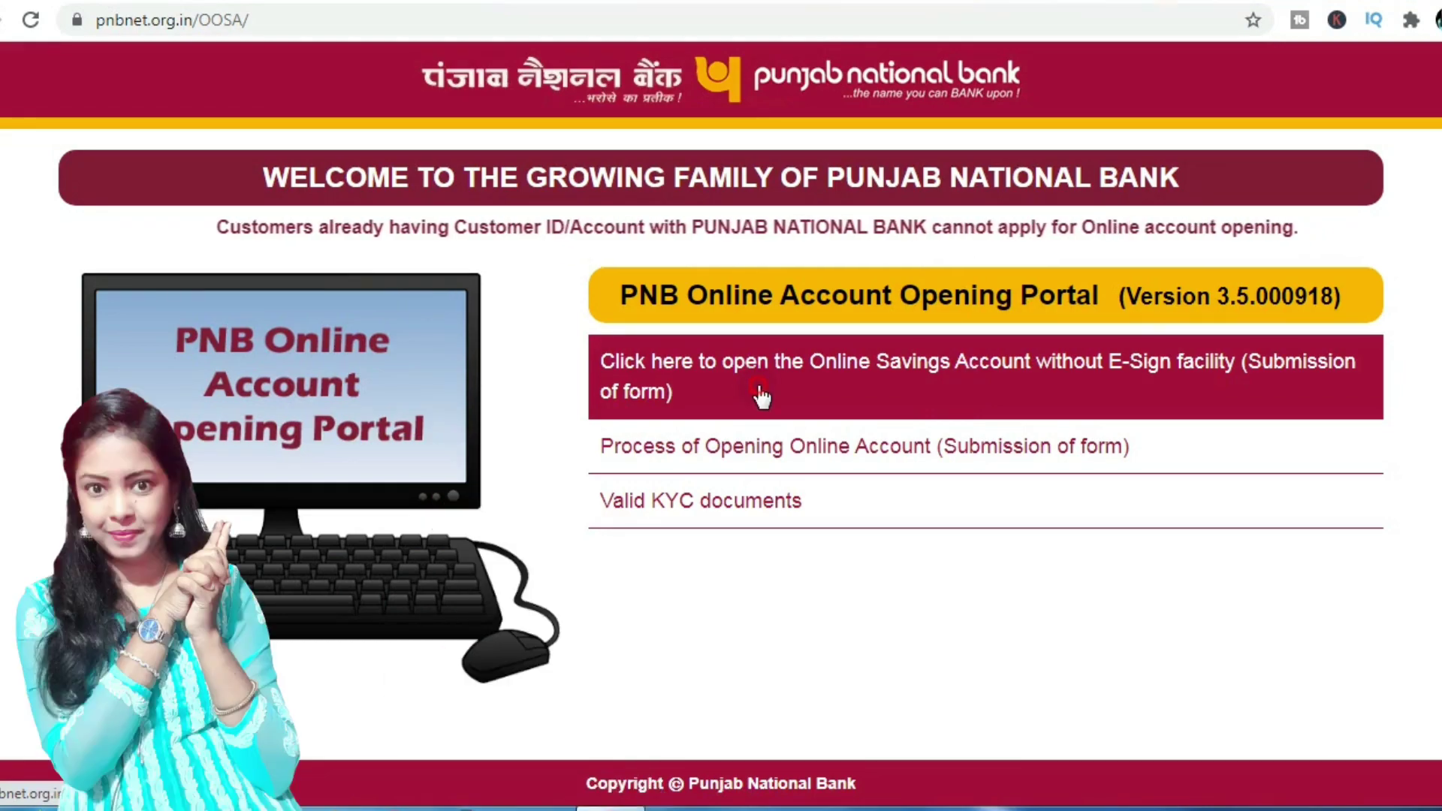
Step: Start the savings account form with state WEST BENGAL and city JALPAIGURI
click(912, 469)
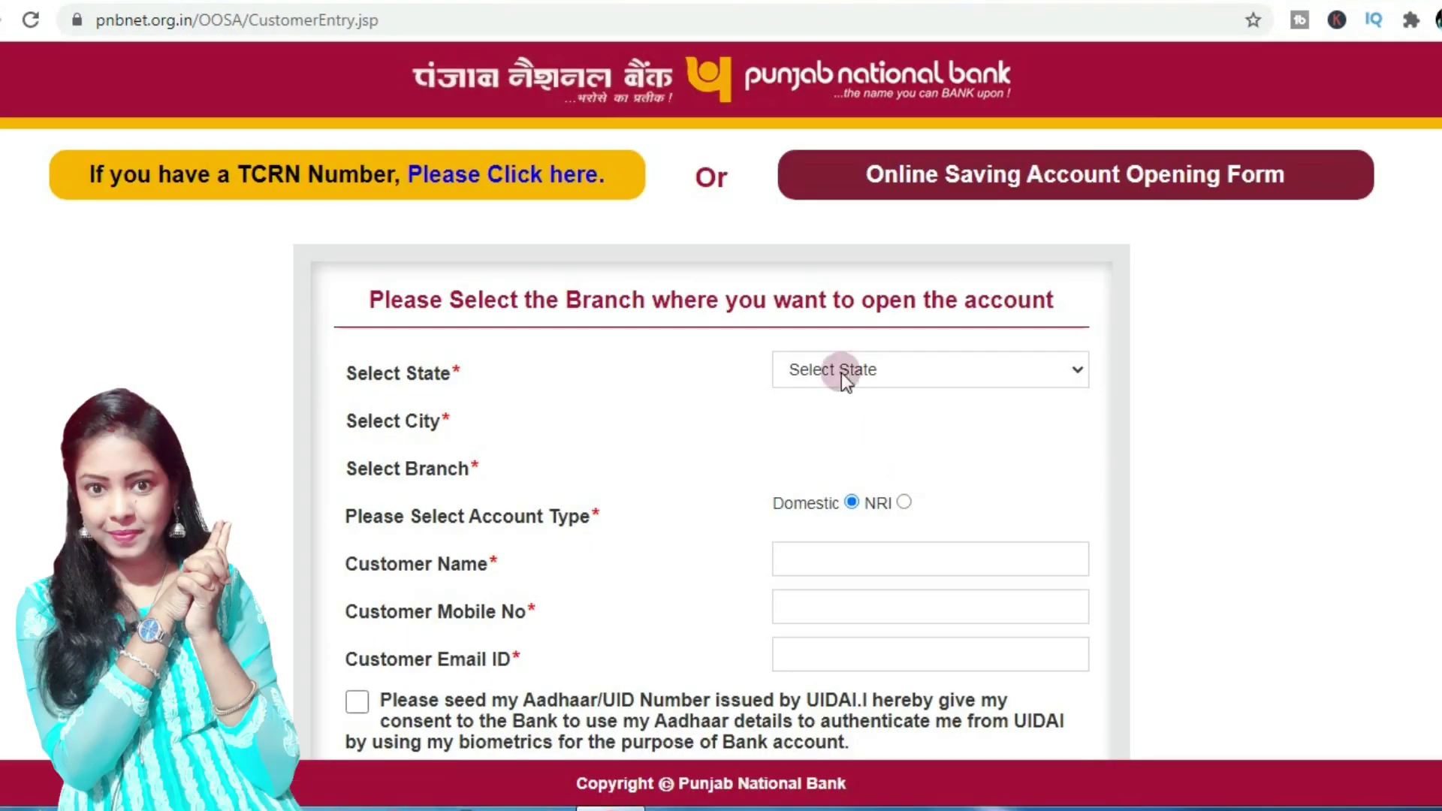
click(839, 371)
scroll(922, 610, down, 5)
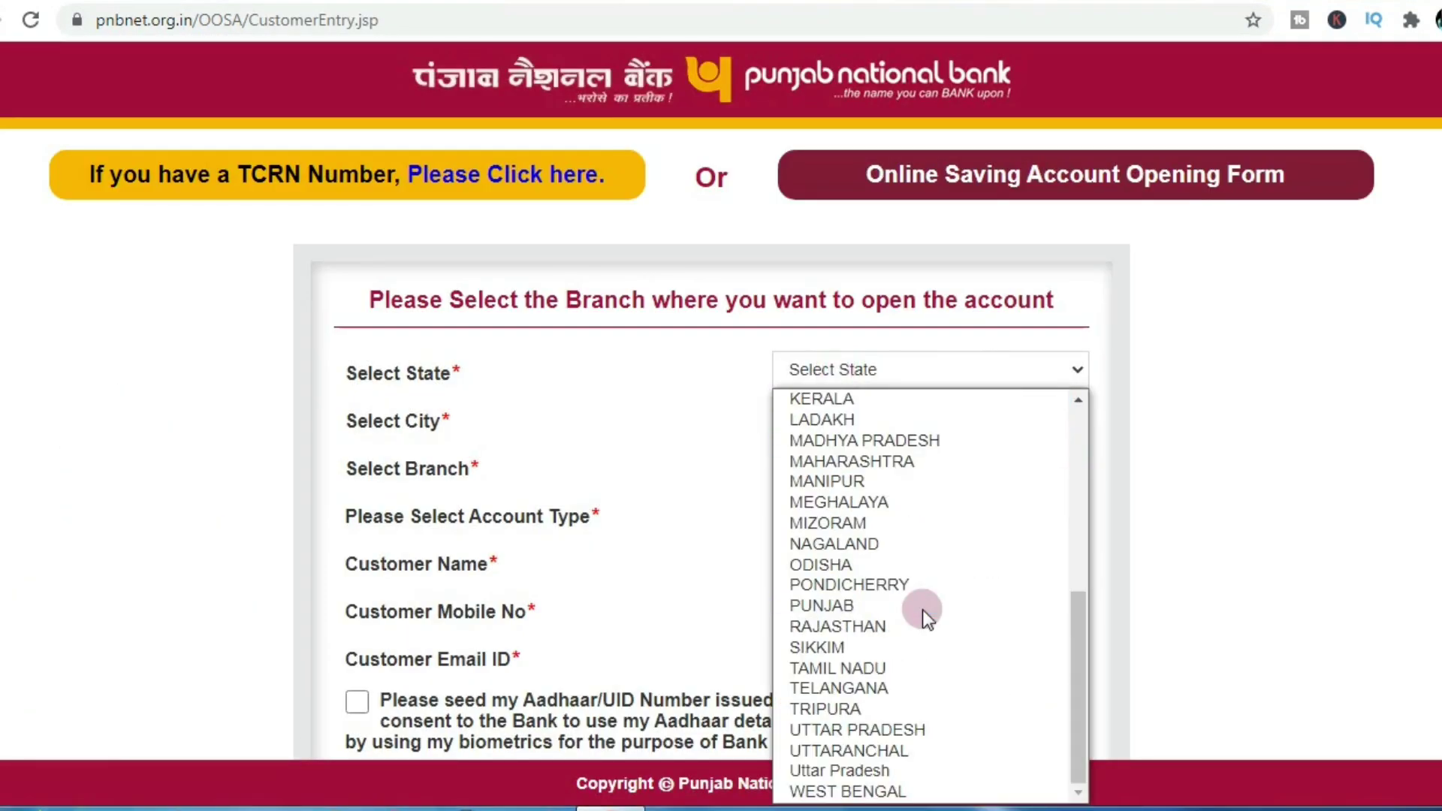
click(918, 793)
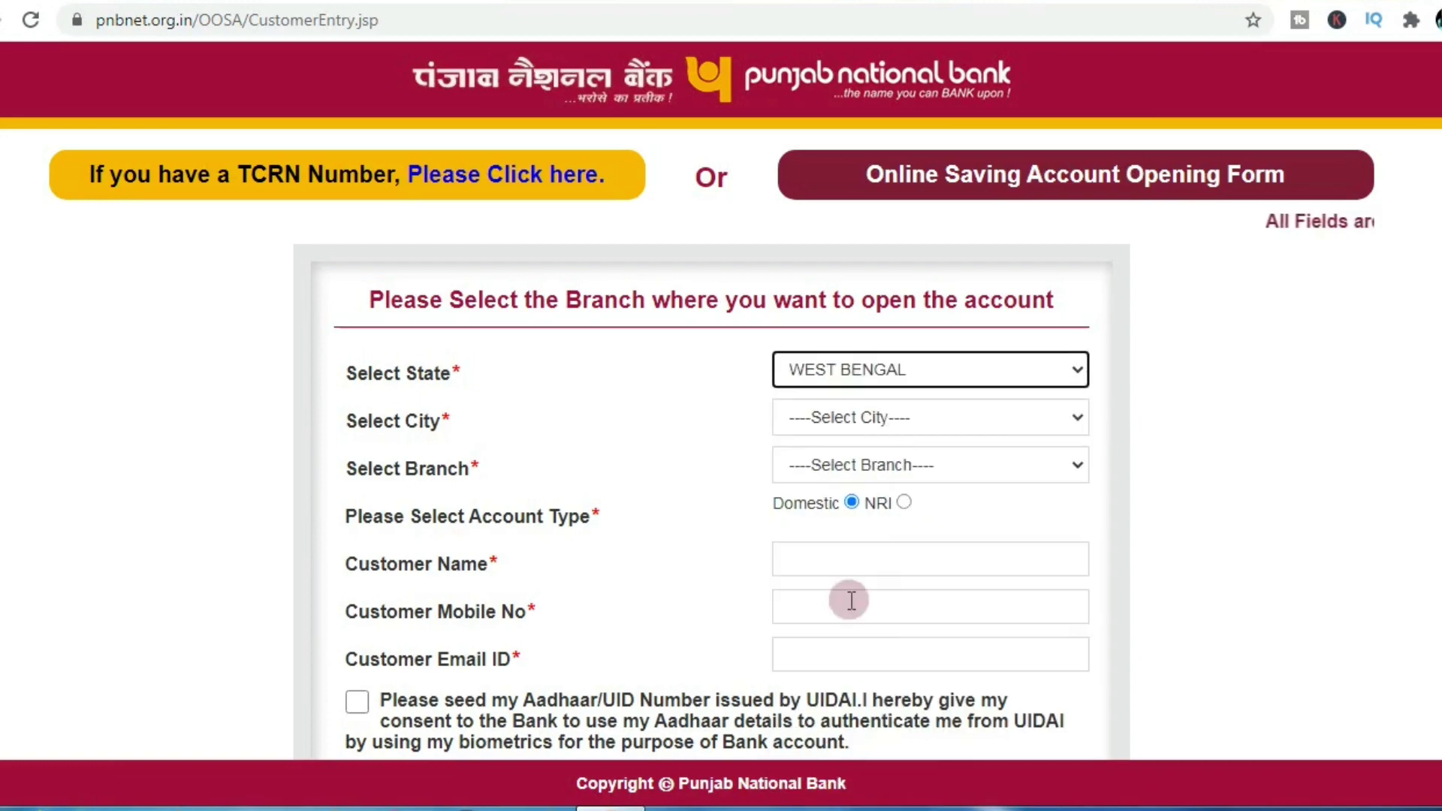
click(840, 419)
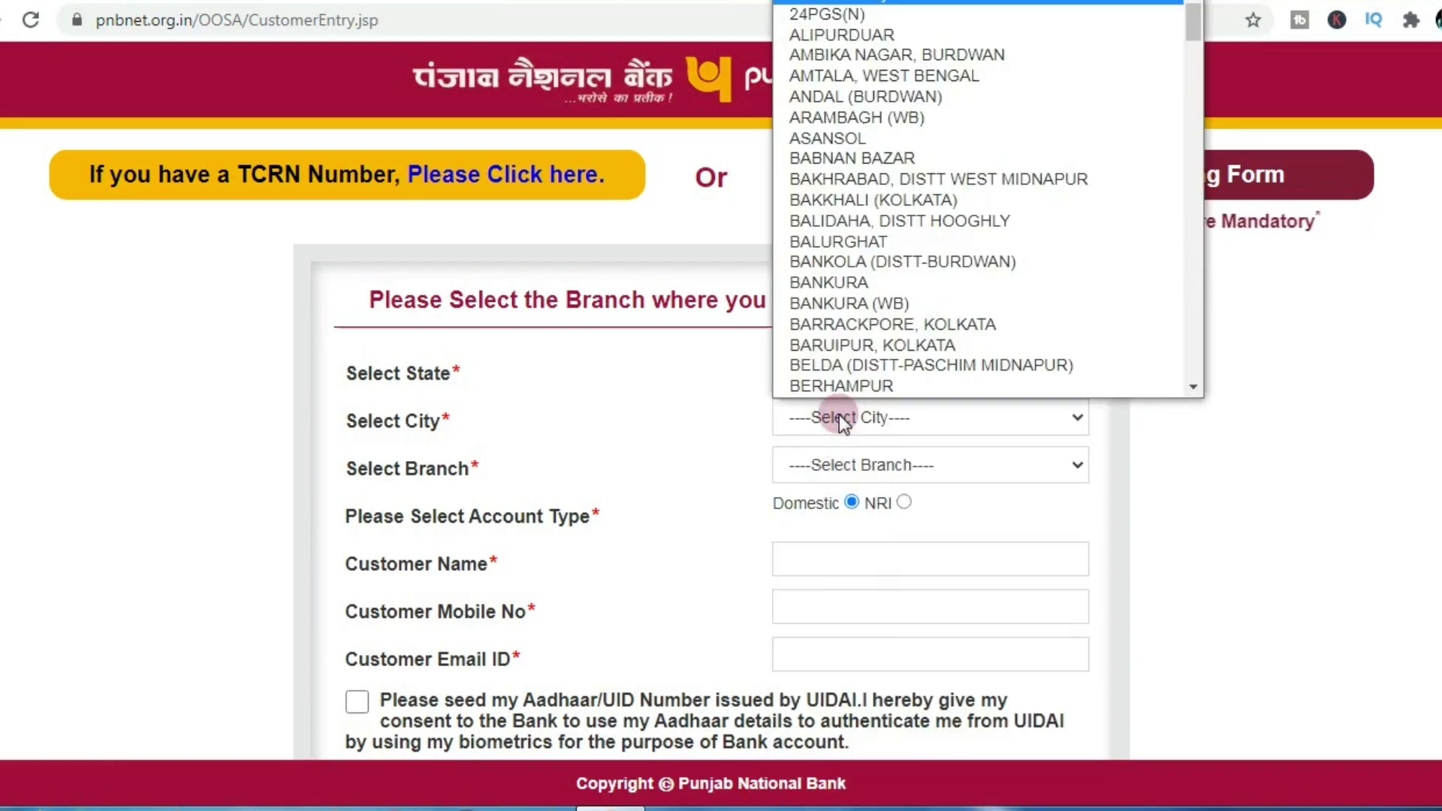
key(j)
key(Return)
Step: Fill in the customer's name, mobile and e-mail, tick the declarations, and submit
scroll(908, 513, down, 2)
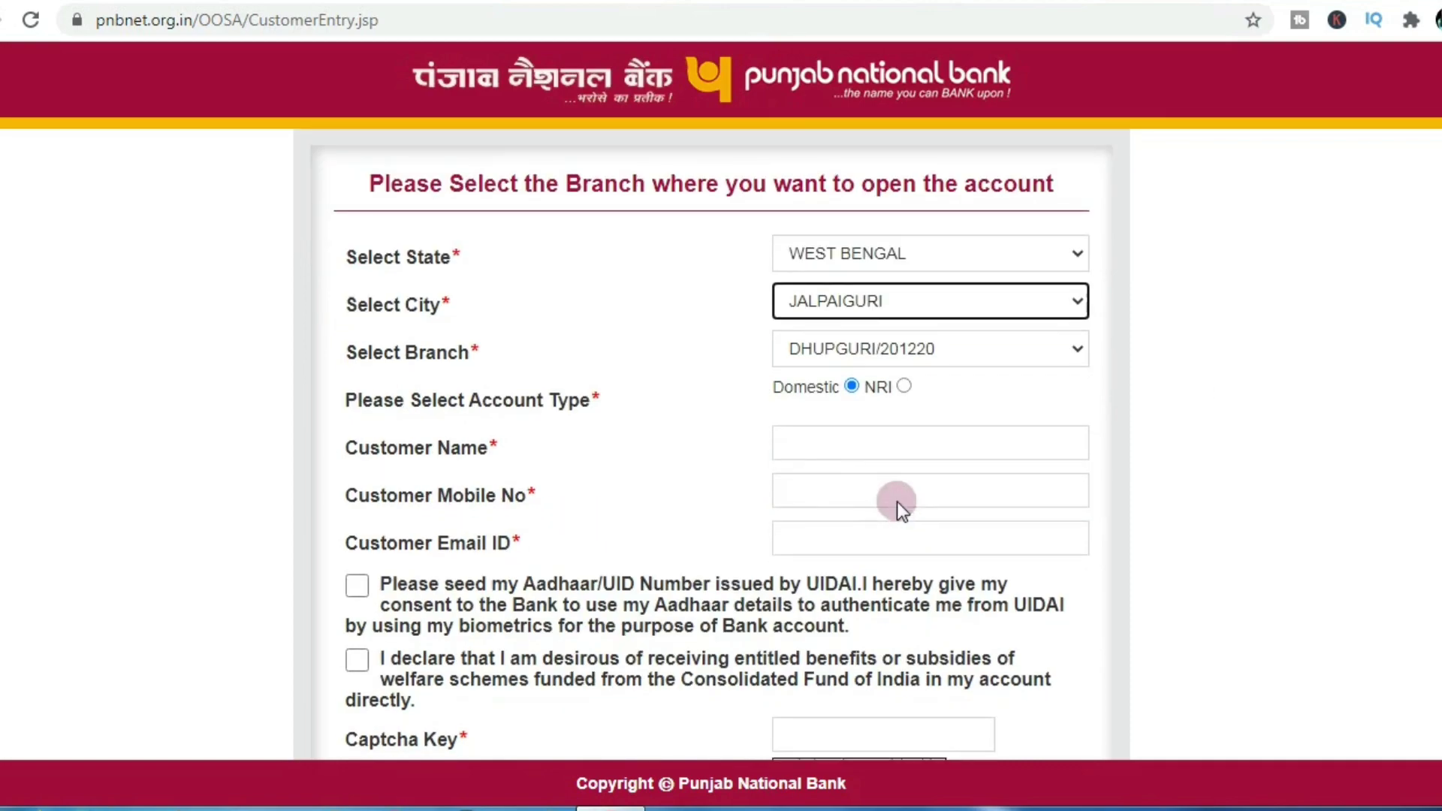
click(861, 449)
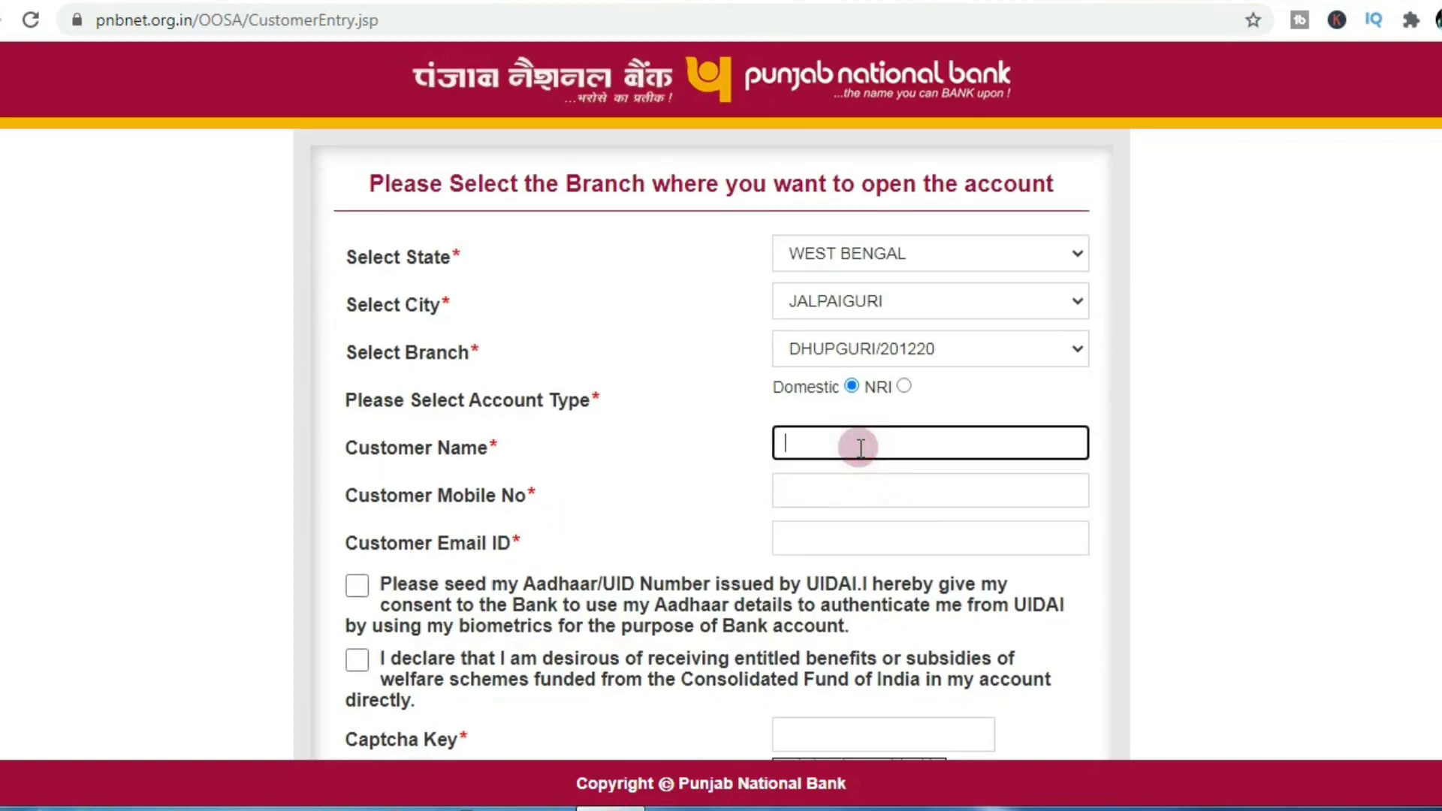
click(855, 491)
click(857, 538)
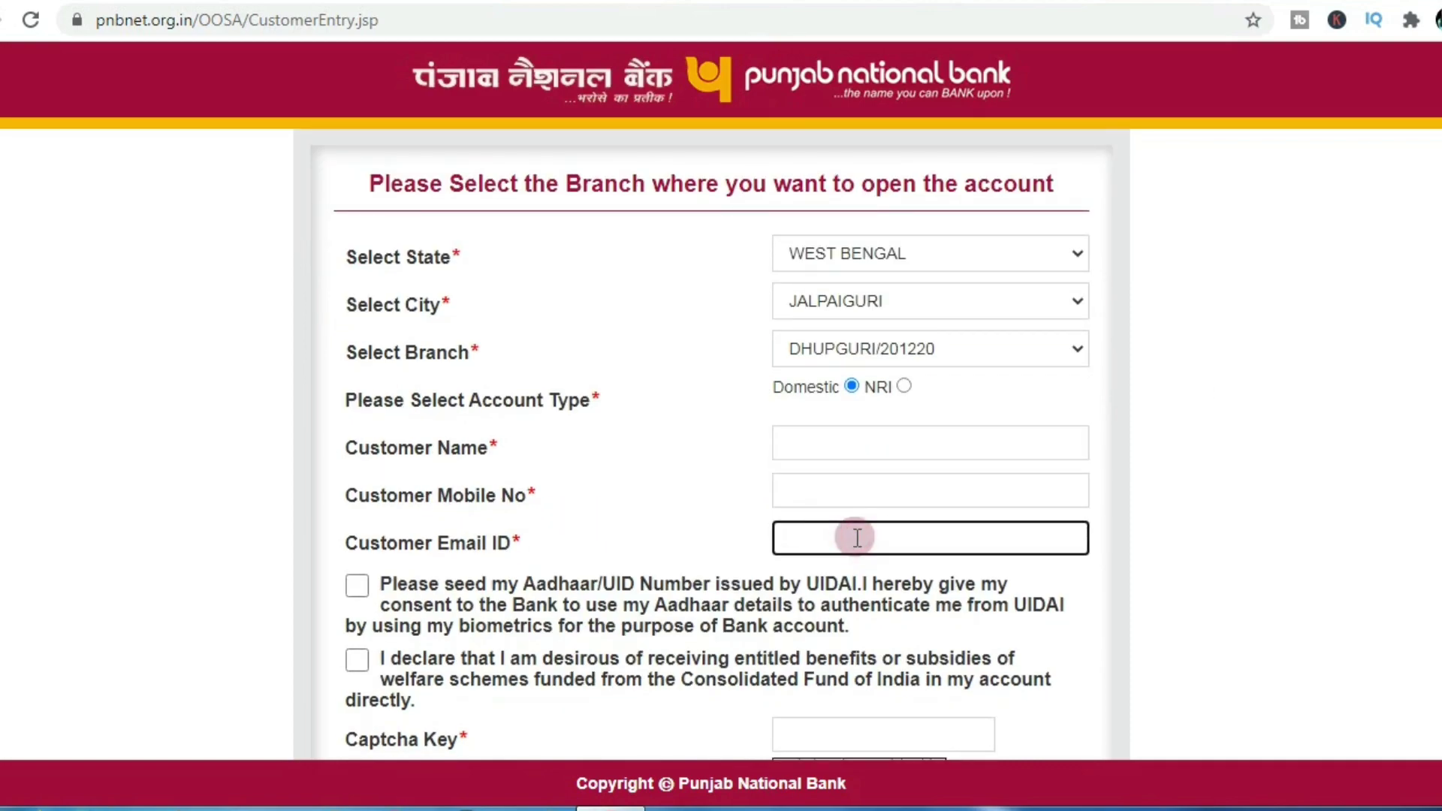
scroll(857, 538, down, 3)
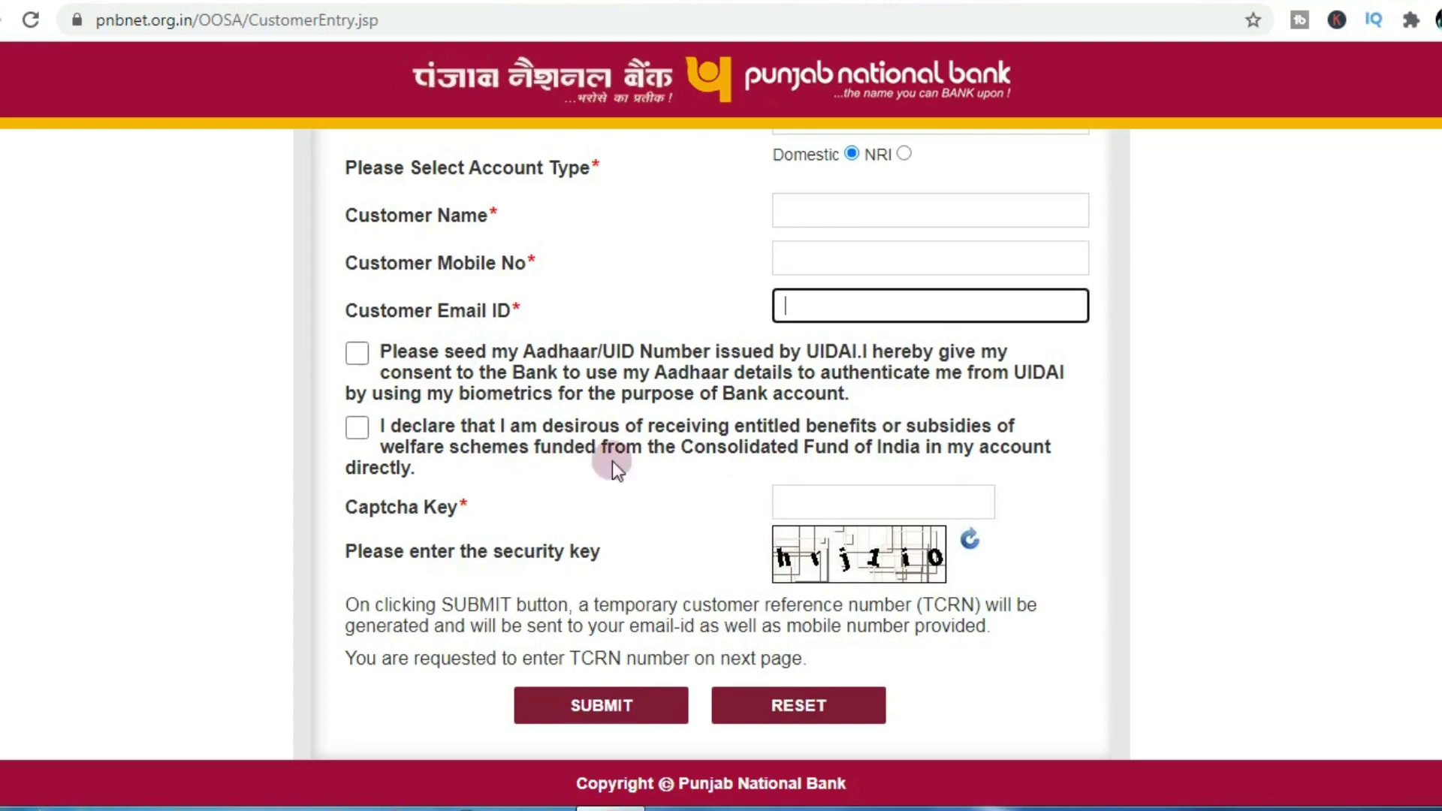
click(356, 426)
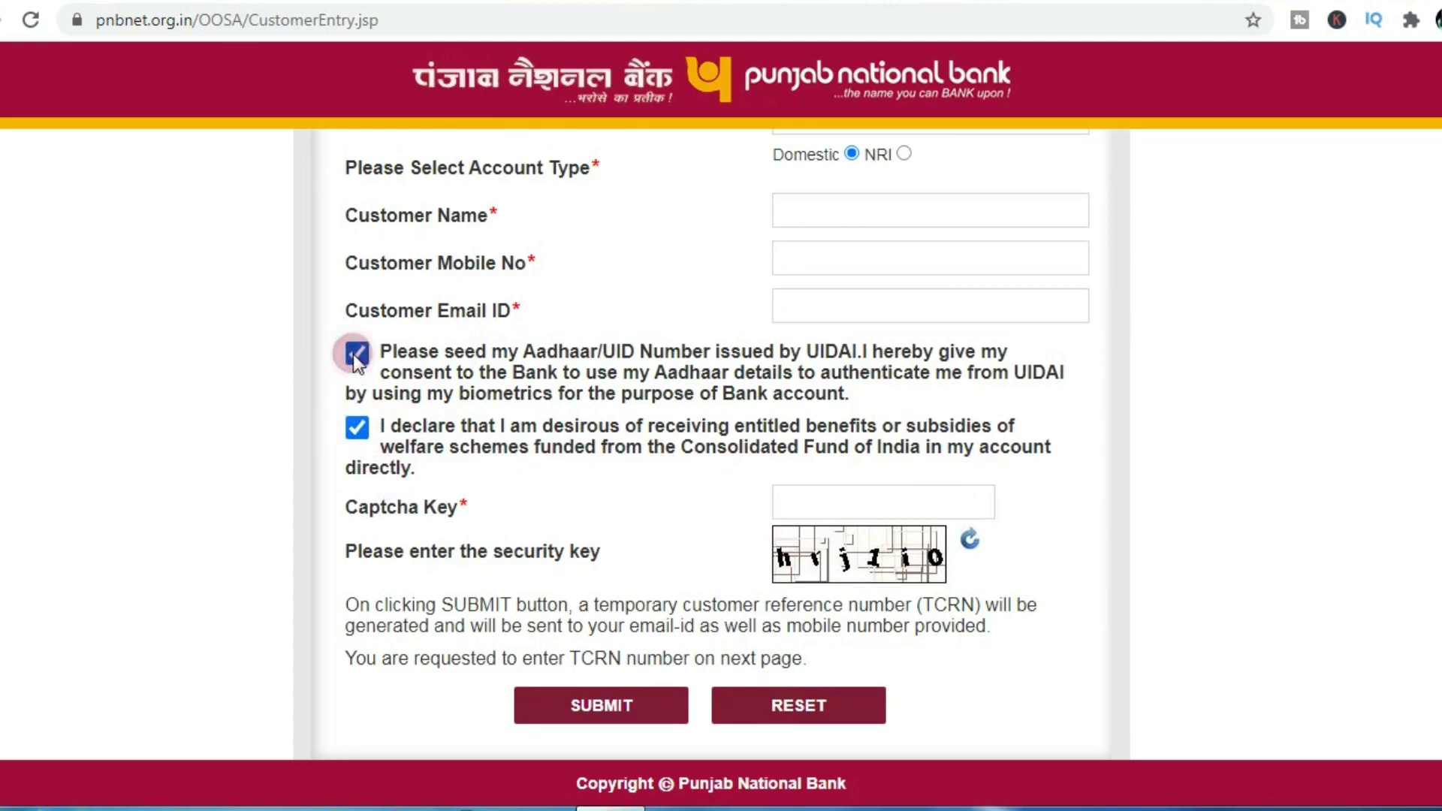
scroll(520, 442, down, 1)
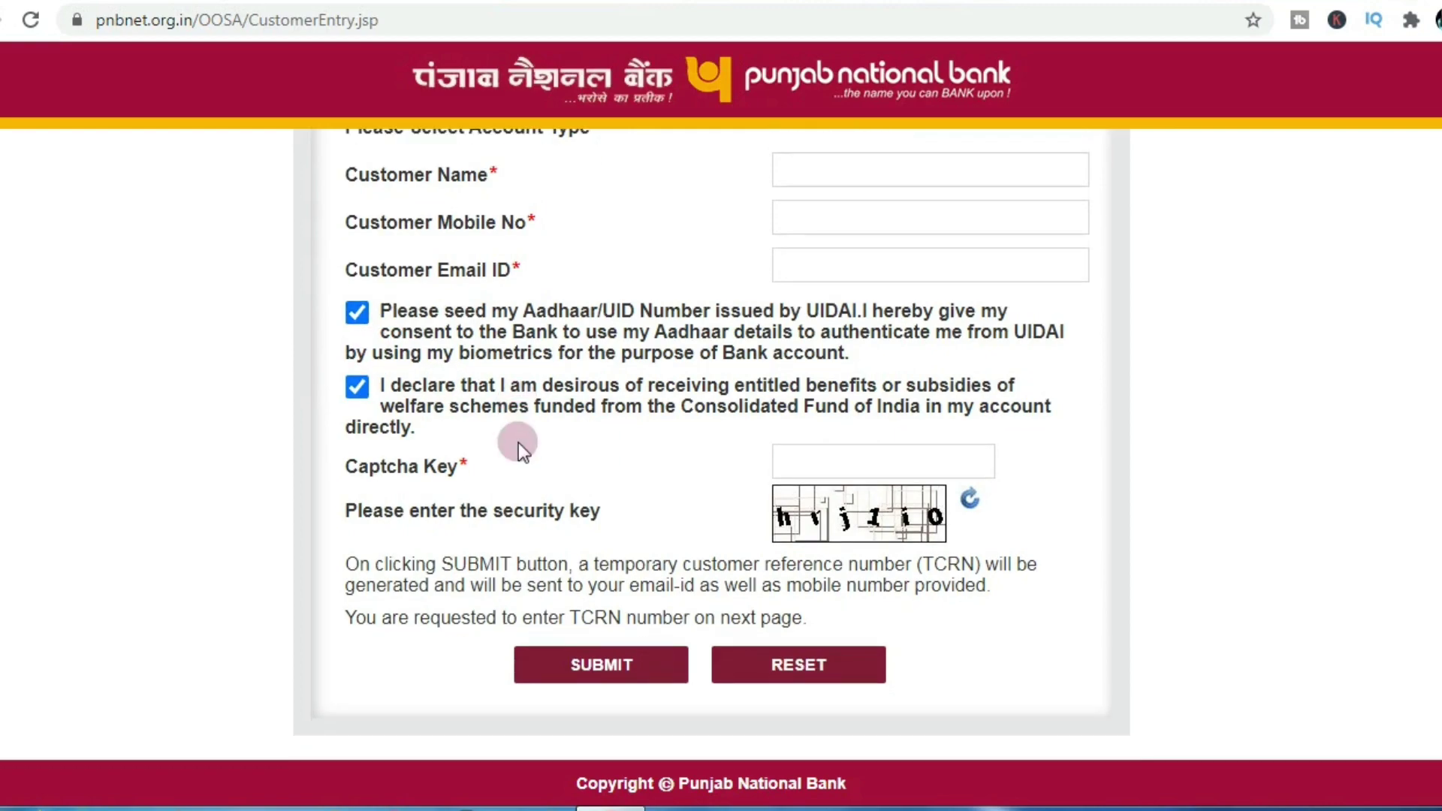
scroll(519, 444, up, 5)
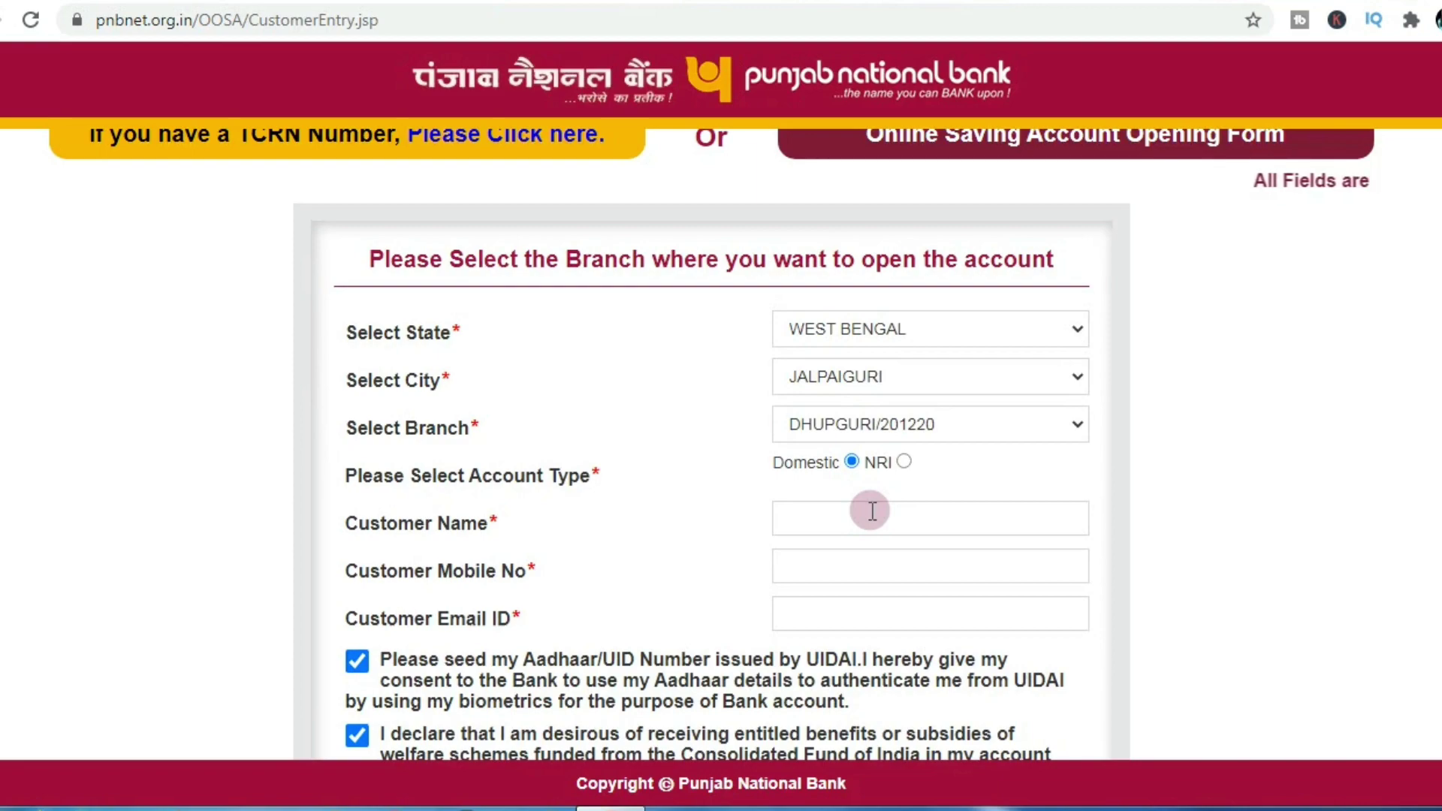
click(871, 511)
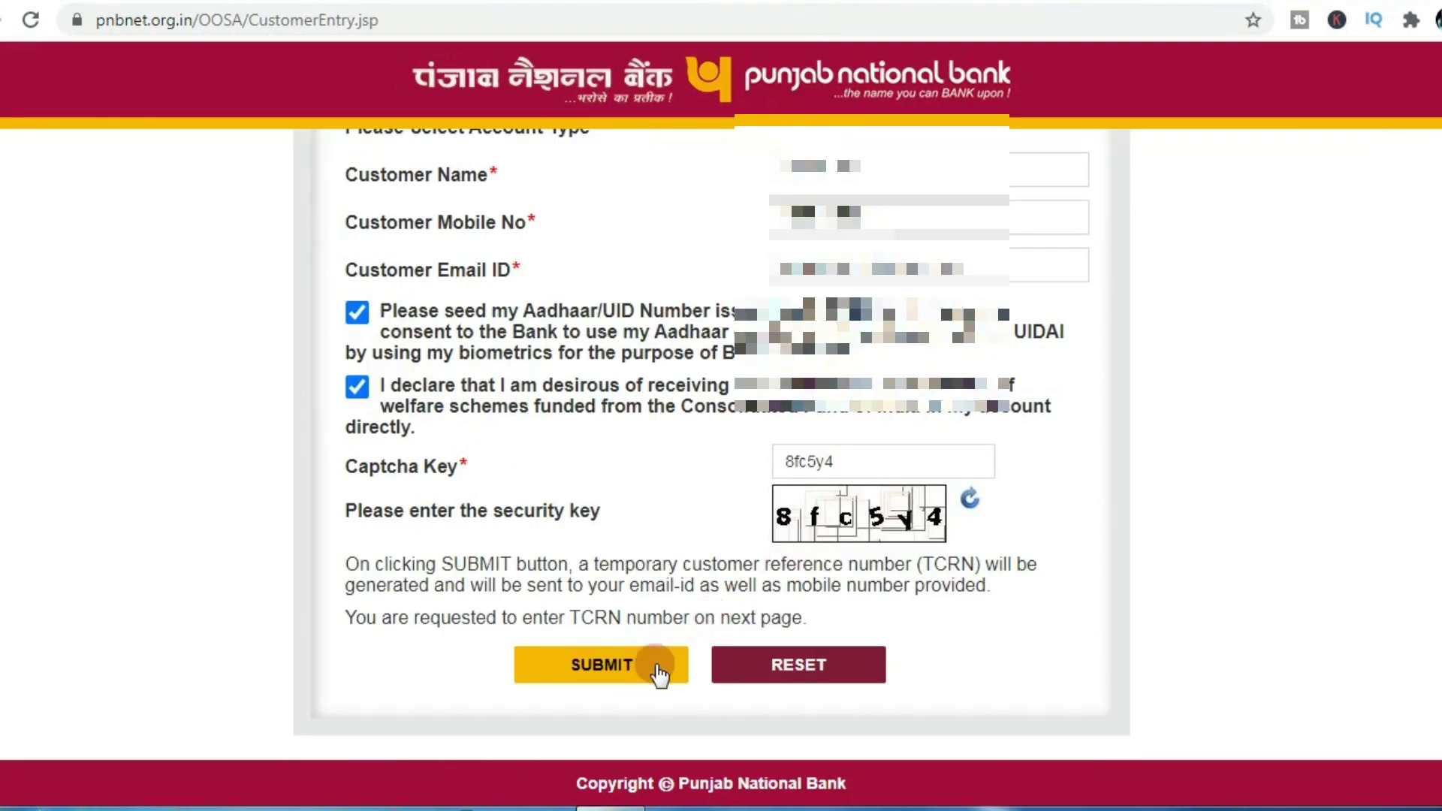
click(659, 670)
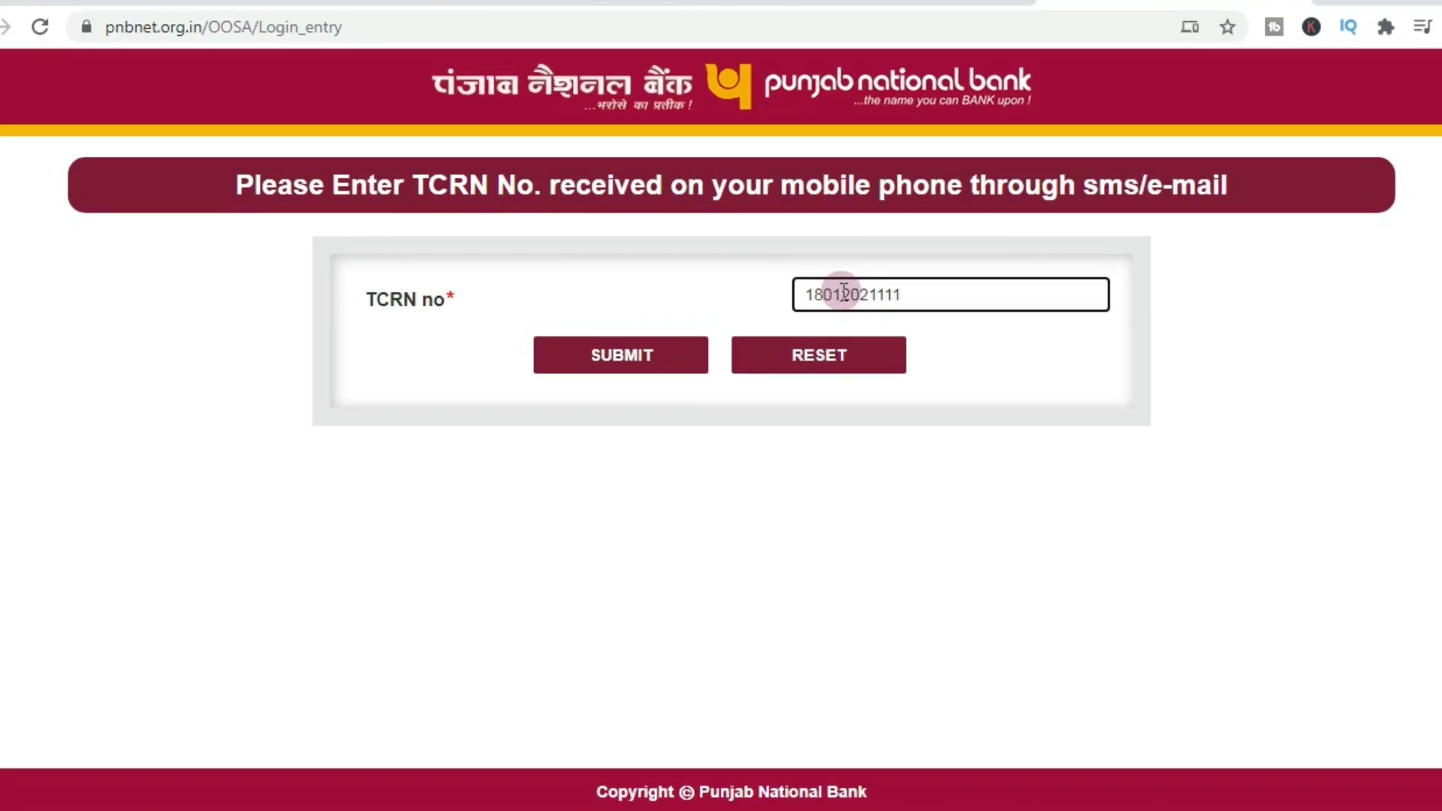
Step: Submit the received TCRN and choose the PNB VIDYARATHI SF ACCOUNT type
click(672, 356)
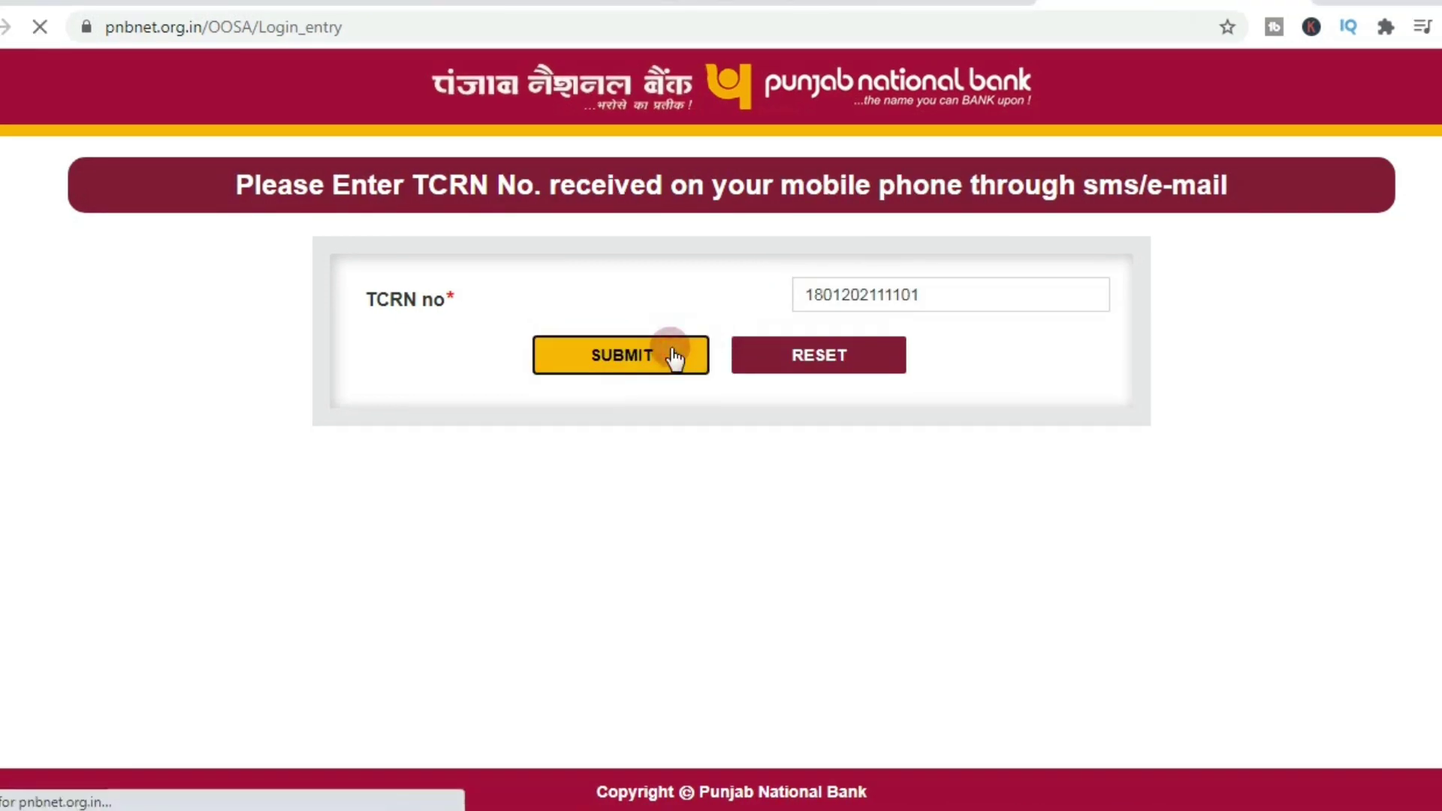
click(1039, 351)
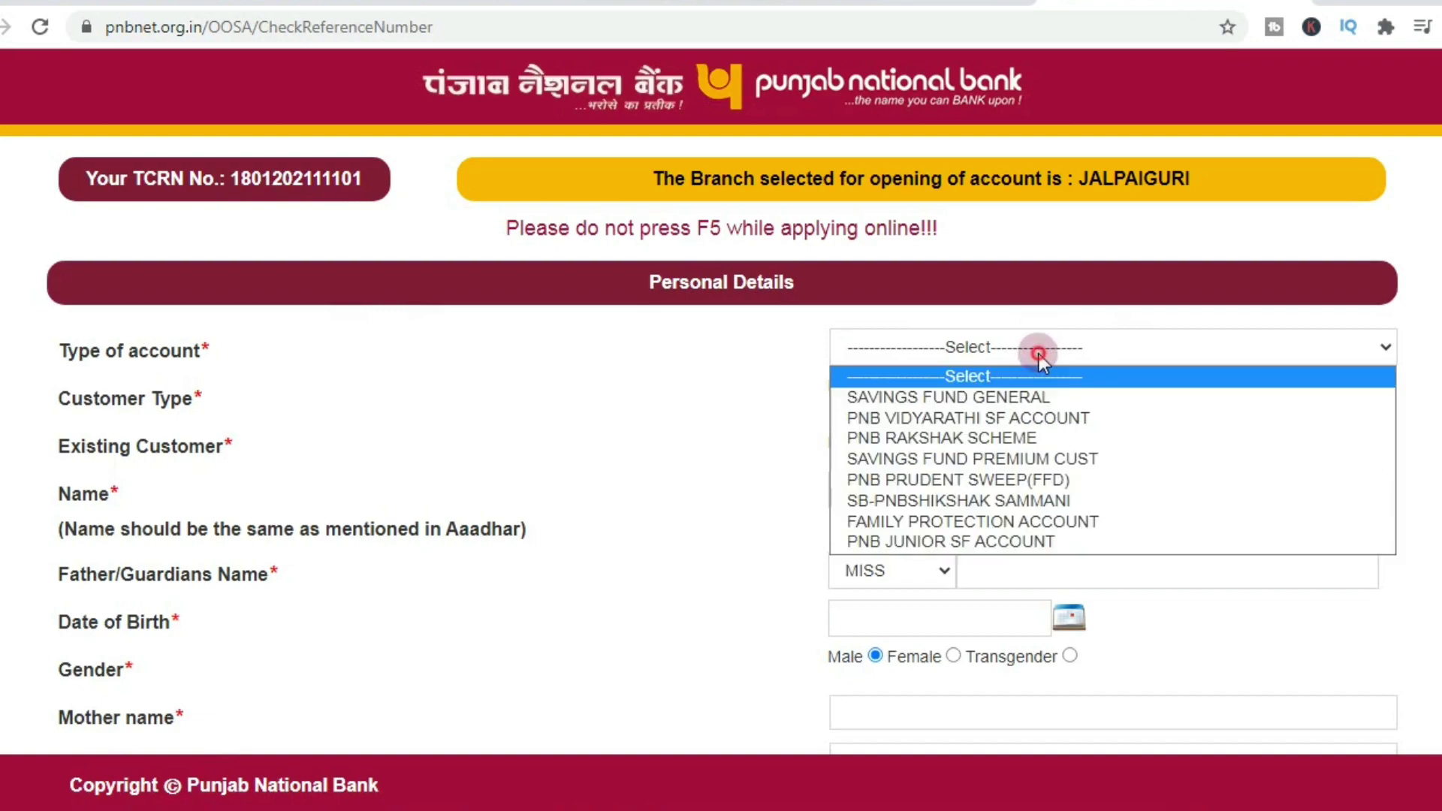
click(1039, 418)
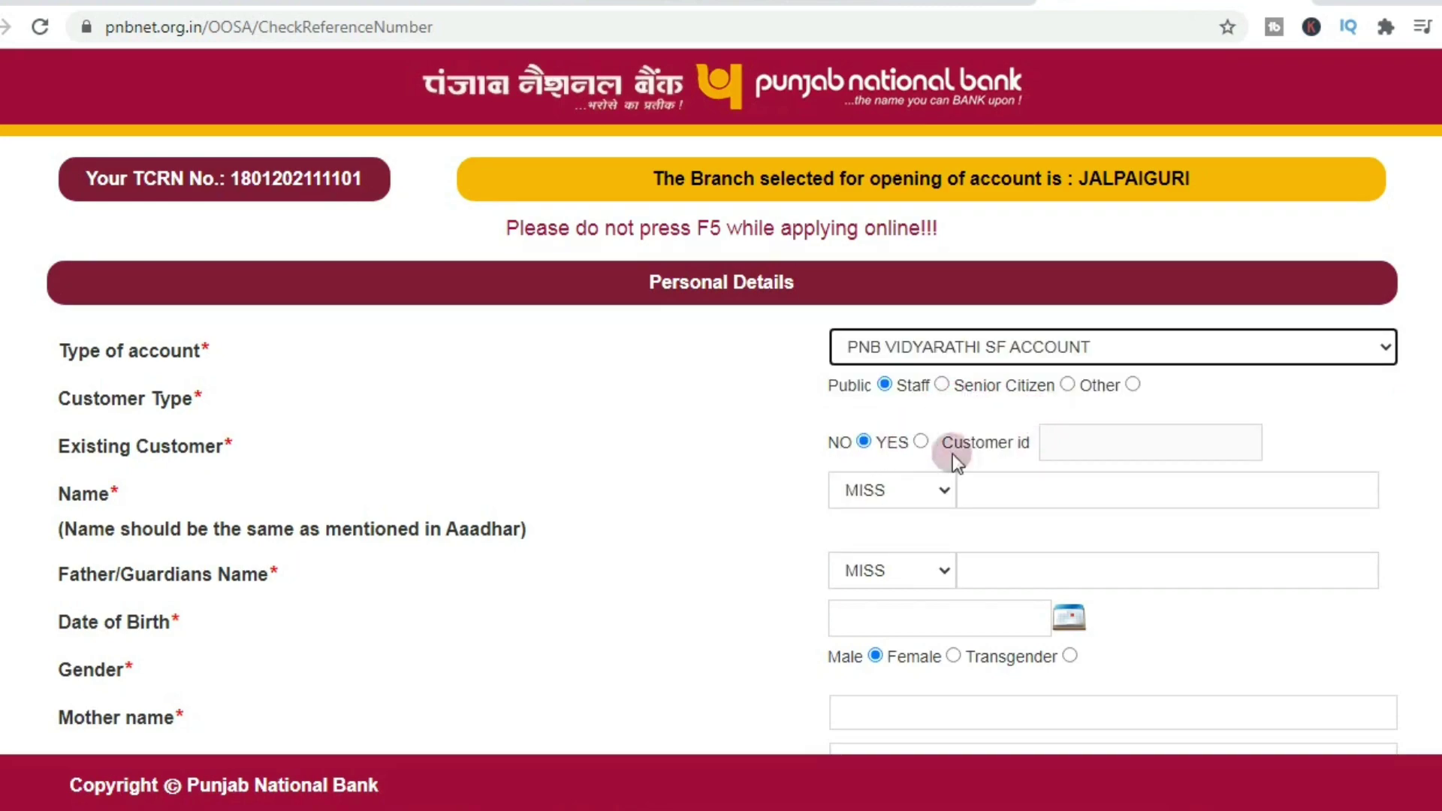
Step: Set the applicant's title to MRS and enter the applicant's name
click(861, 496)
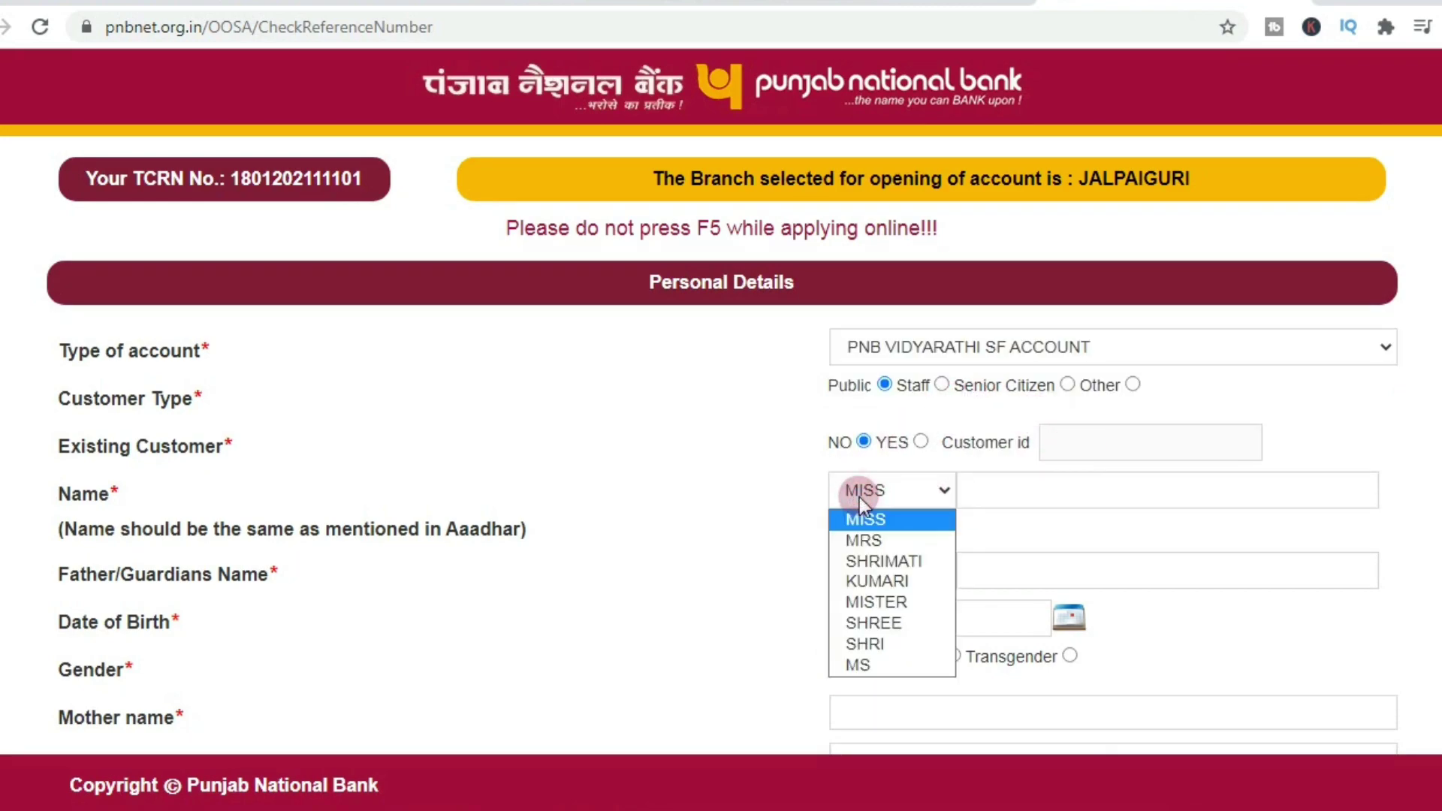
click(864, 540)
click(1004, 490)
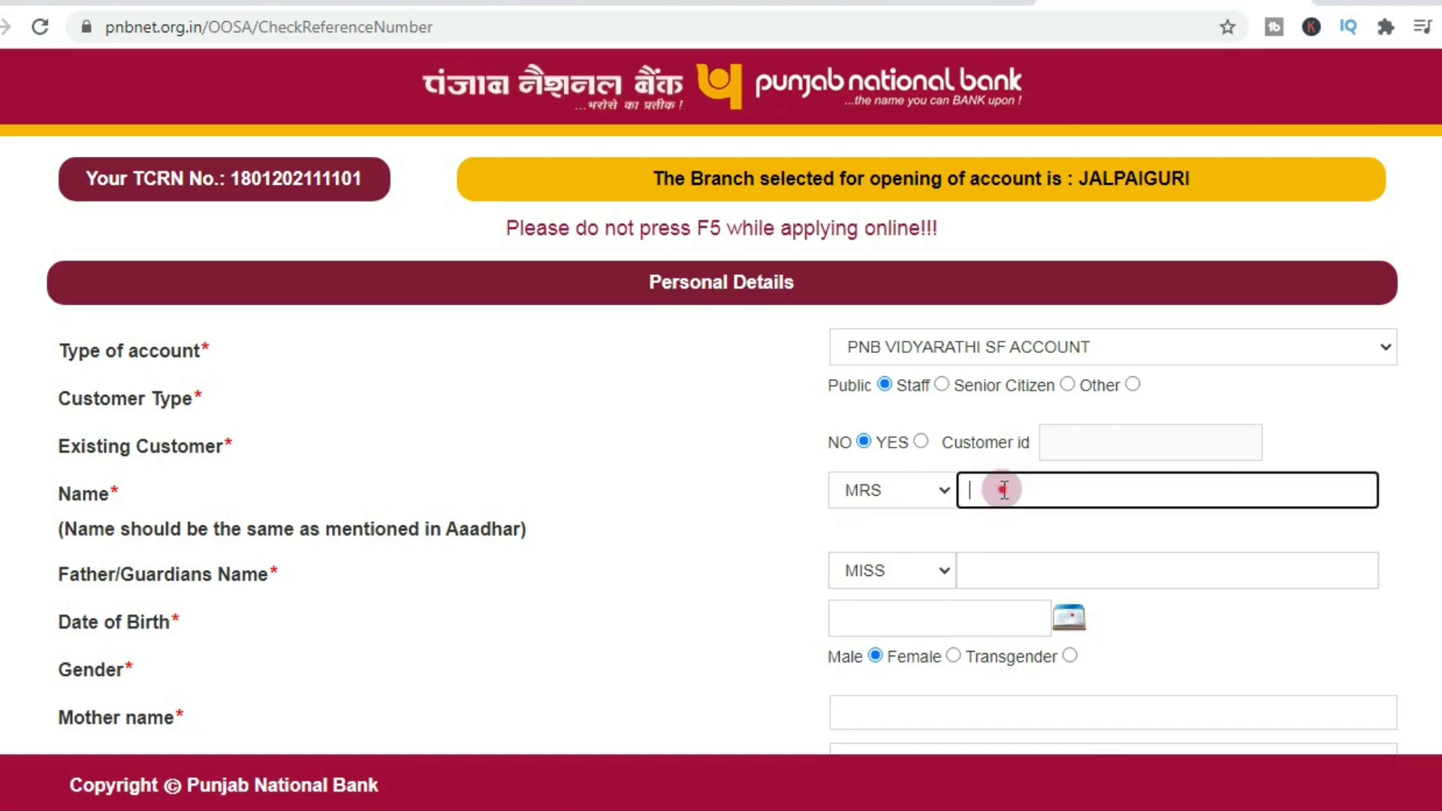
Step: Give the father's name the title SHRI and clear the mistyped father's name
click(1000, 570)
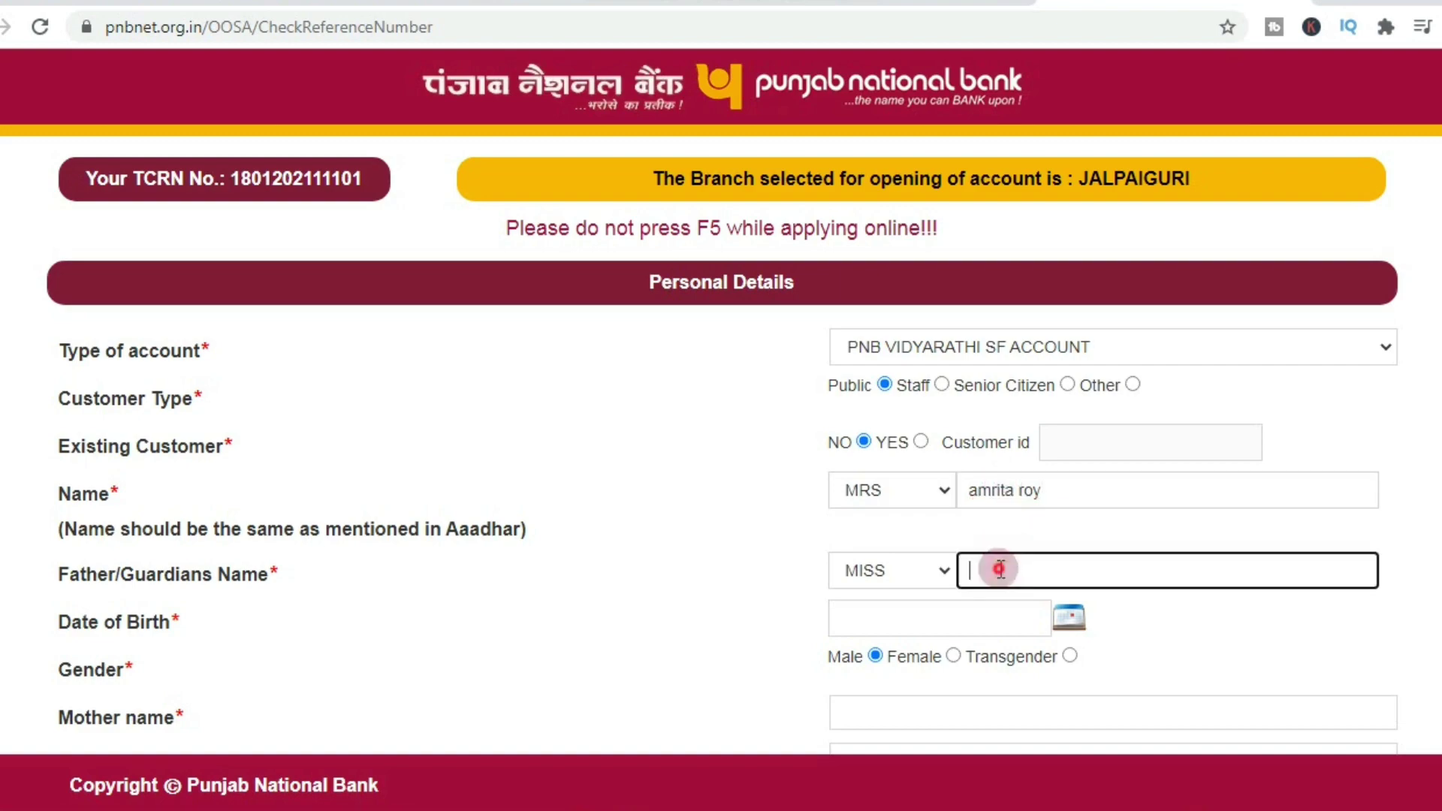
click(900, 577)
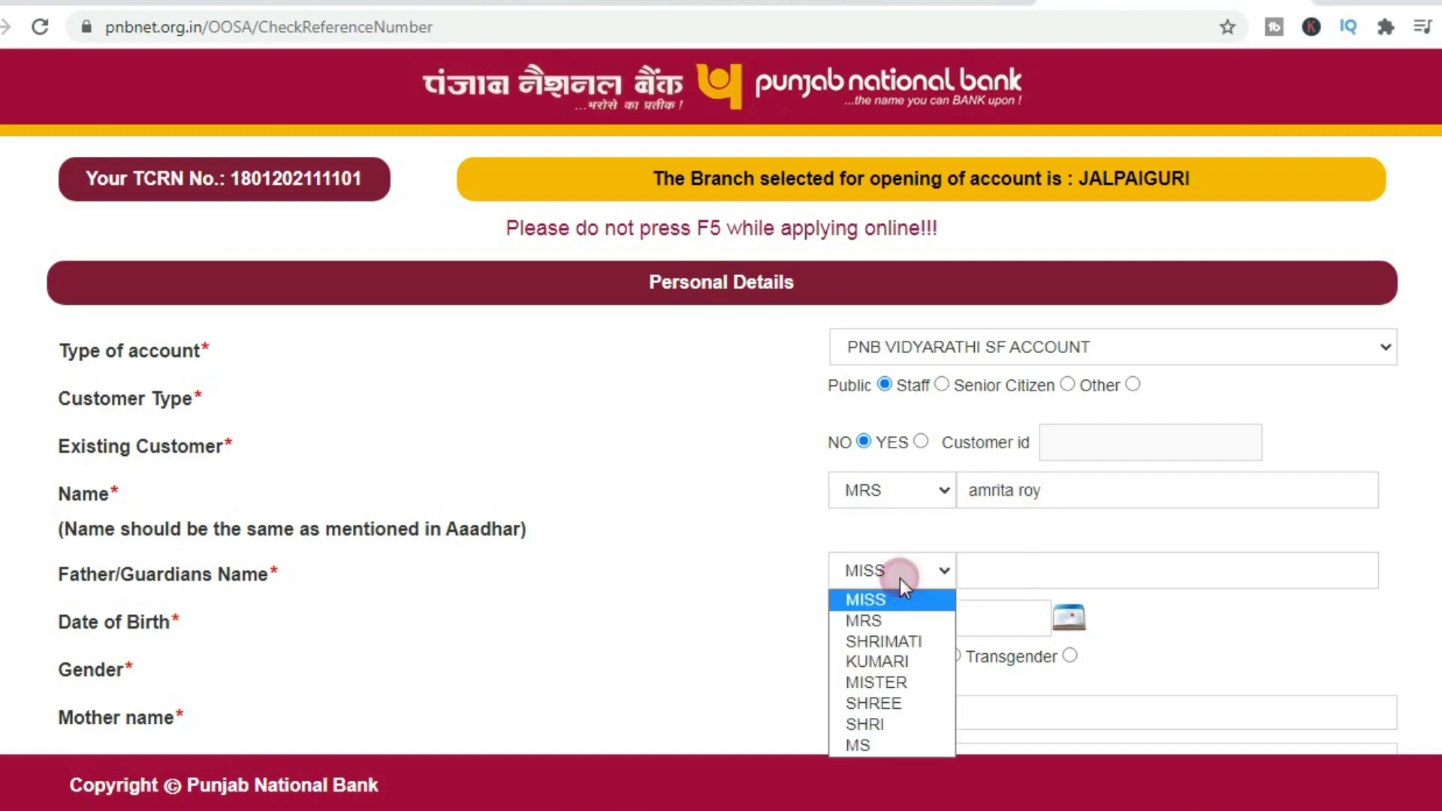
click(864, 724)
click(1053, 560)
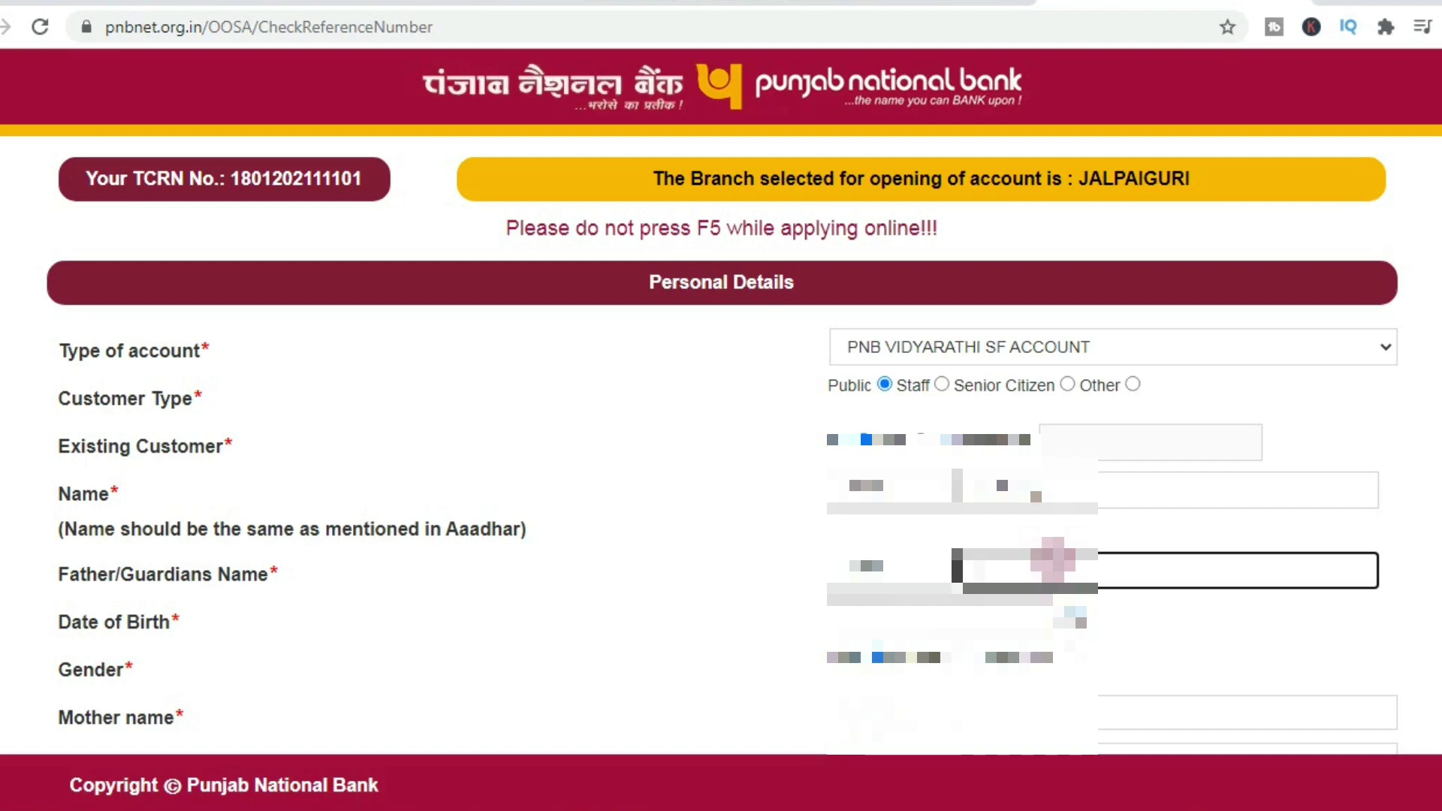
text(Mohammad)
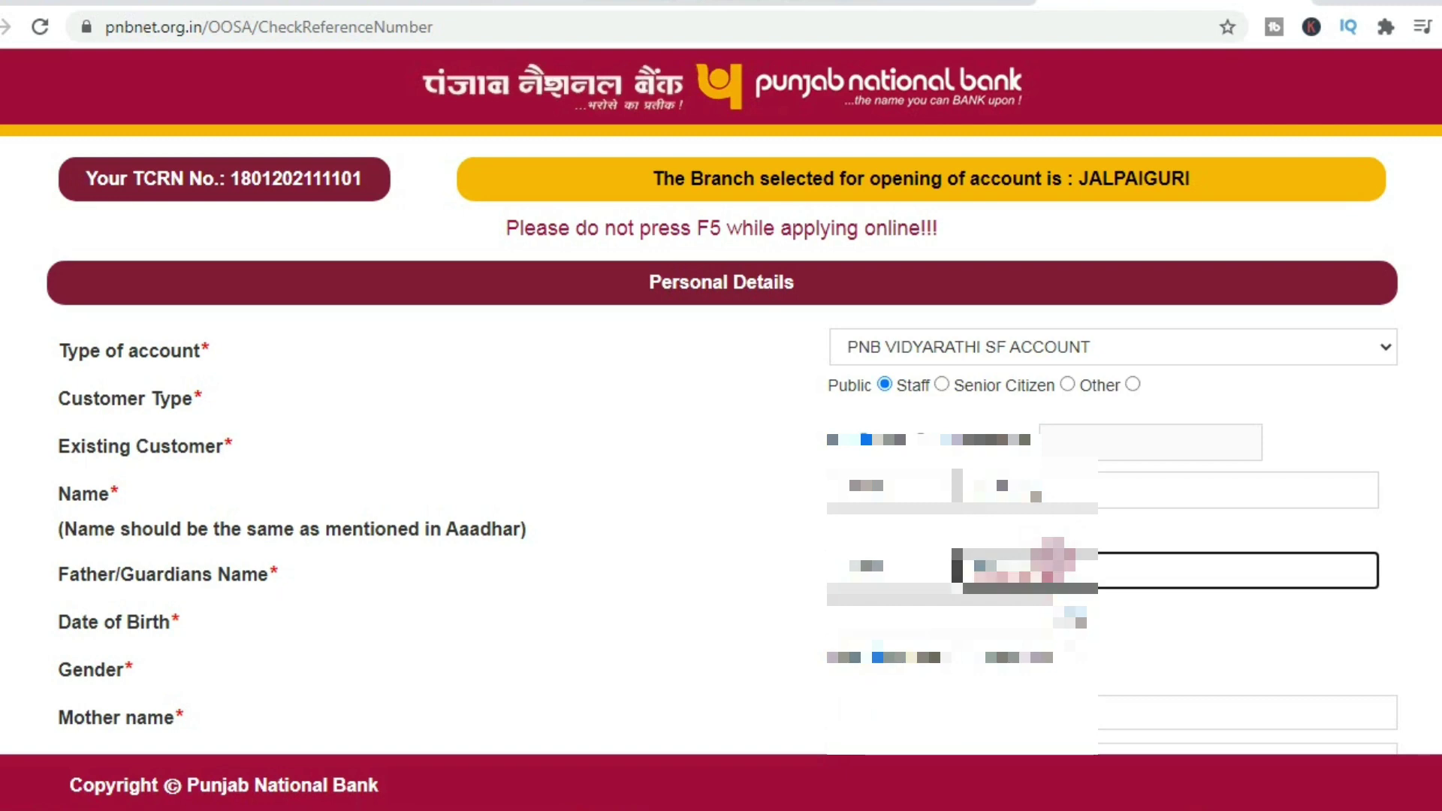
key(BackSpace)
key(BackSpace)
key(BackSpace)
key(BackSpace)
key(BackSpace)
key(BackSpace)
key(BackSpace)
key(BackSpace)
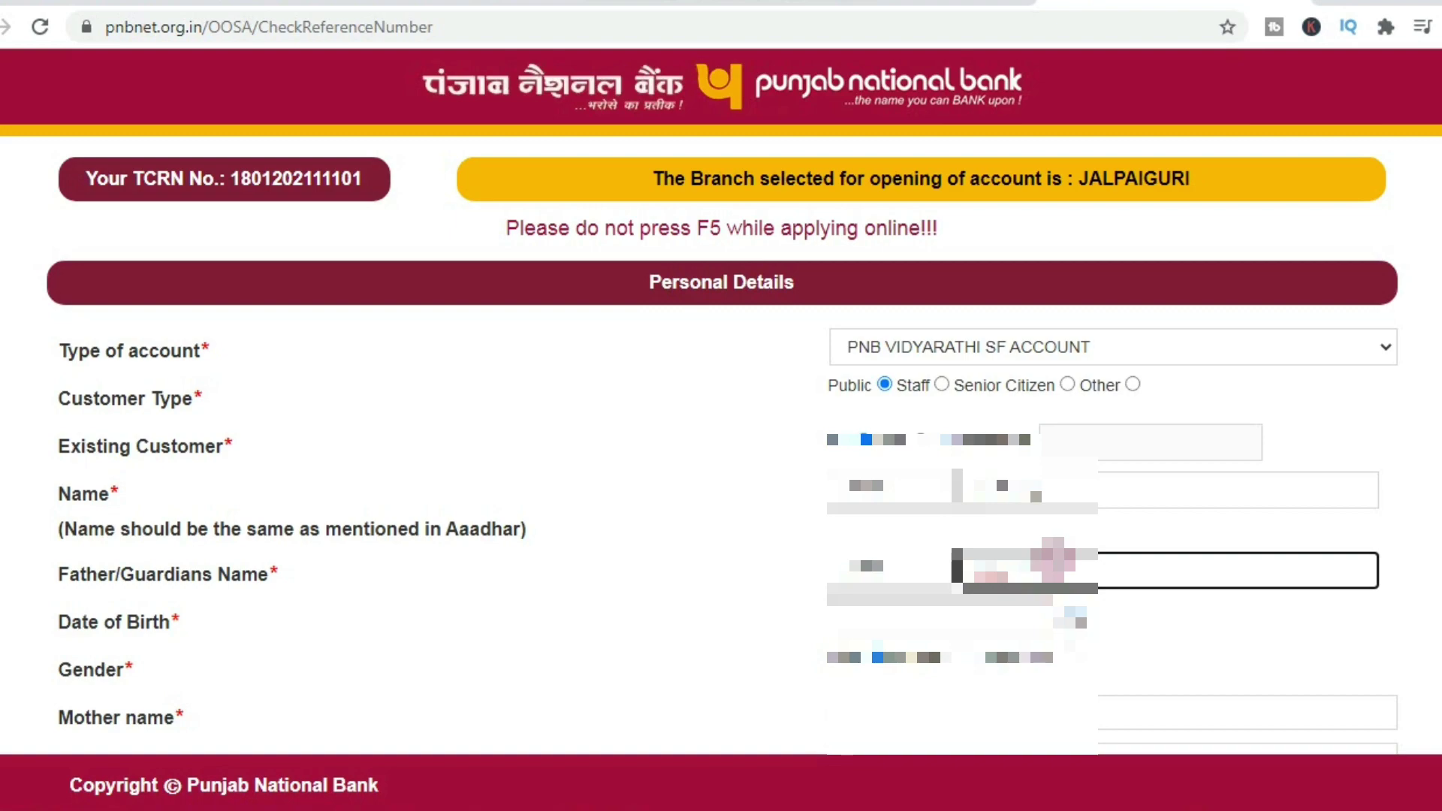
click(1048, 490)
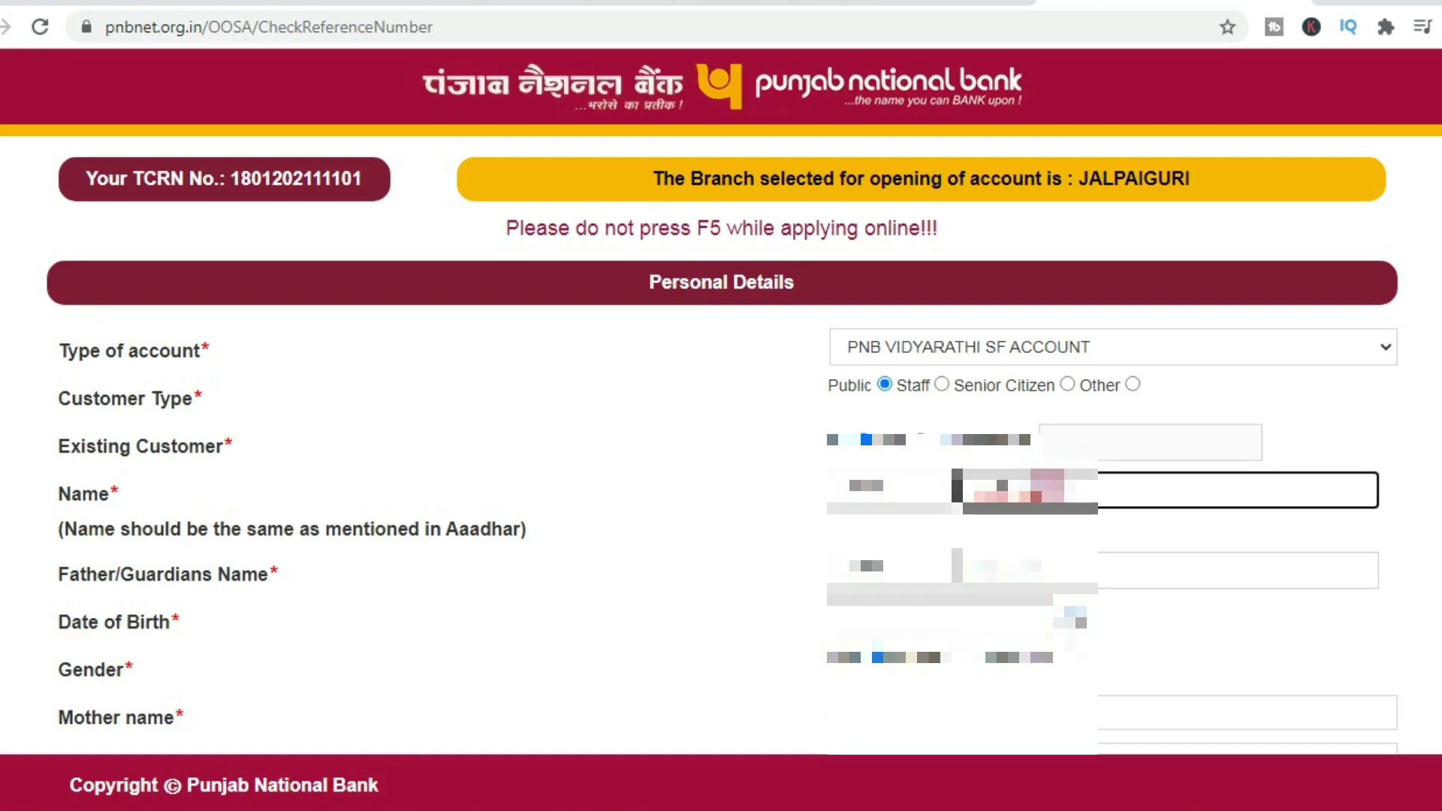
Step: Set marital status to Married, religion to HINDU and category to OTHERS/GENERAL
scroll(1048, 490, down, 2)
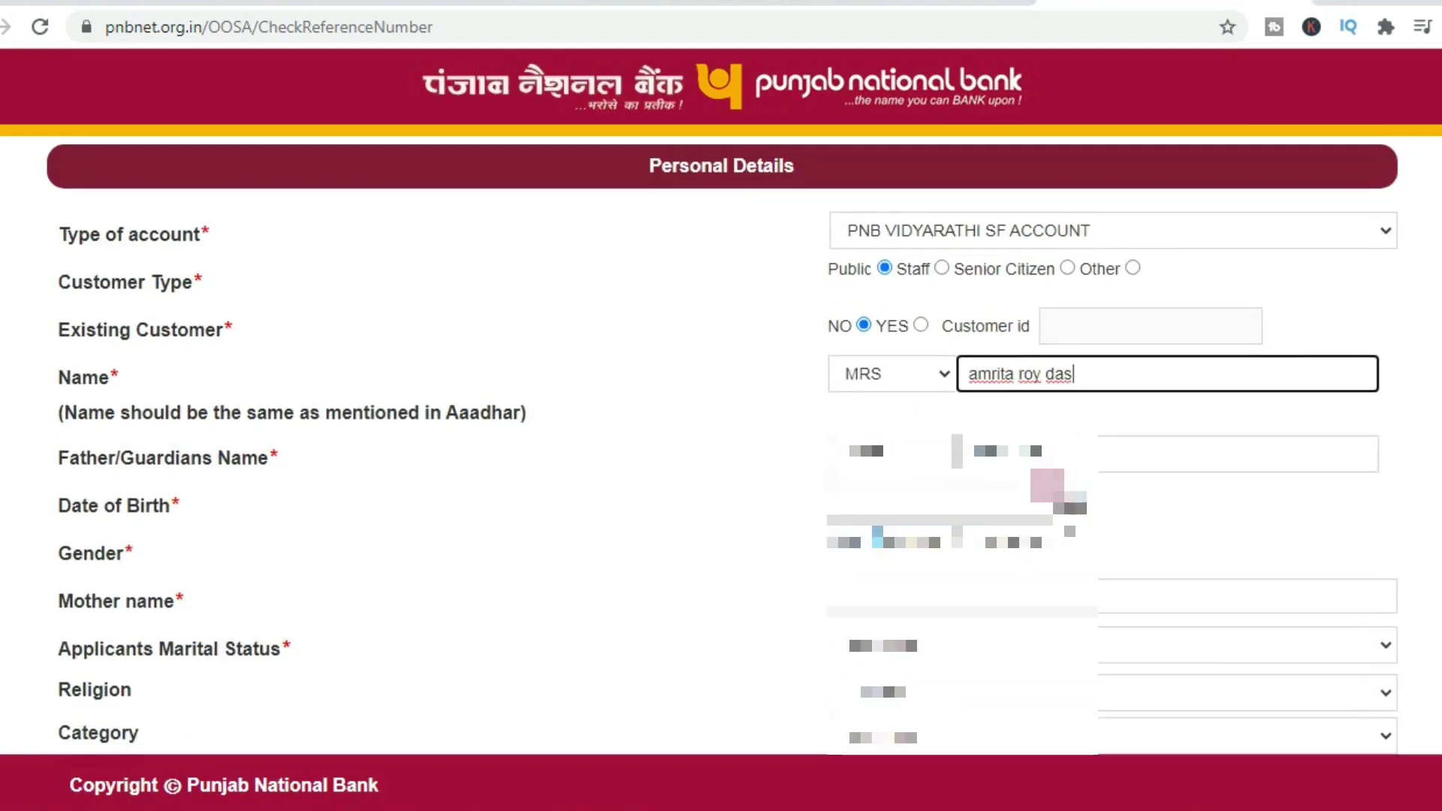
click(920, 646)
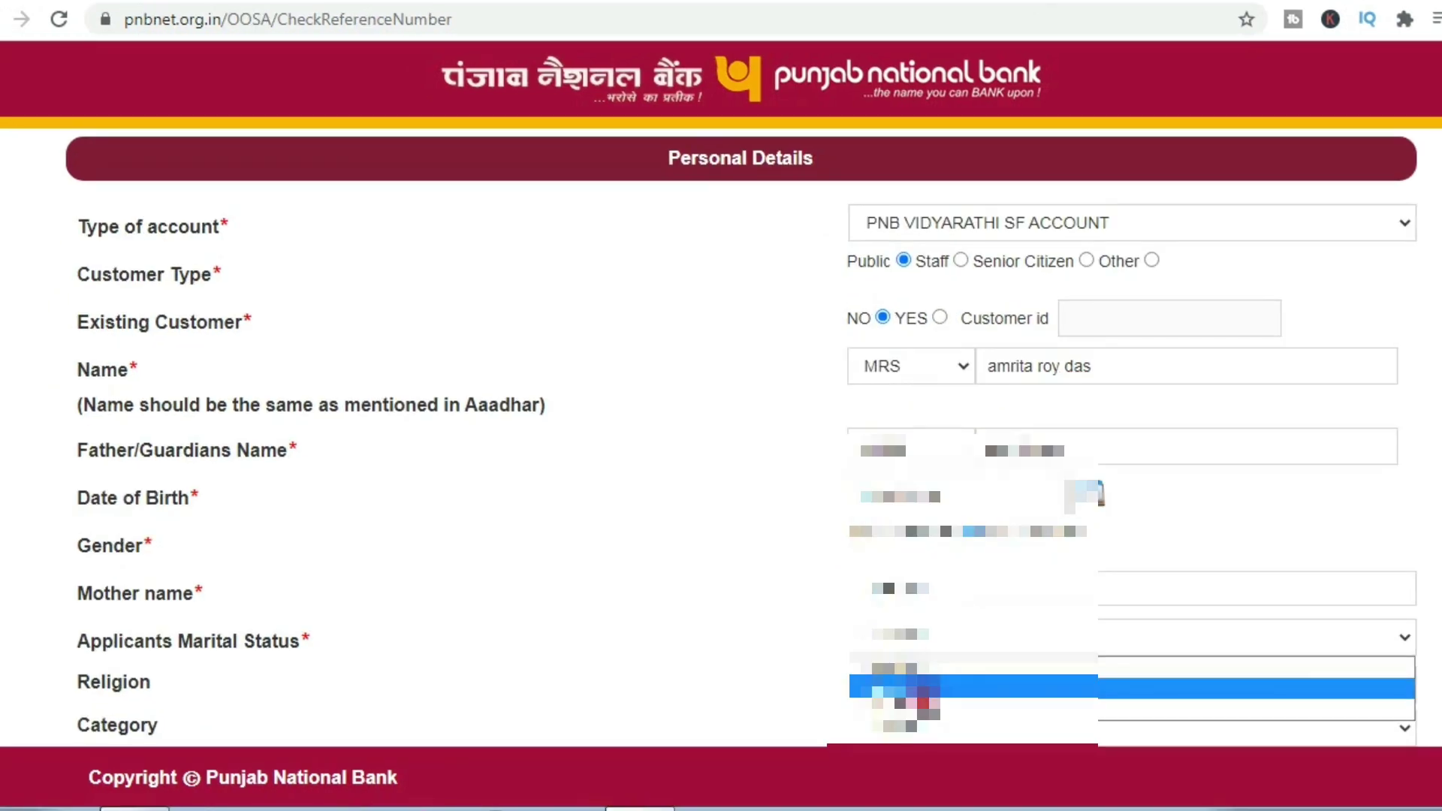
click(920, 687)
click(918, 685)
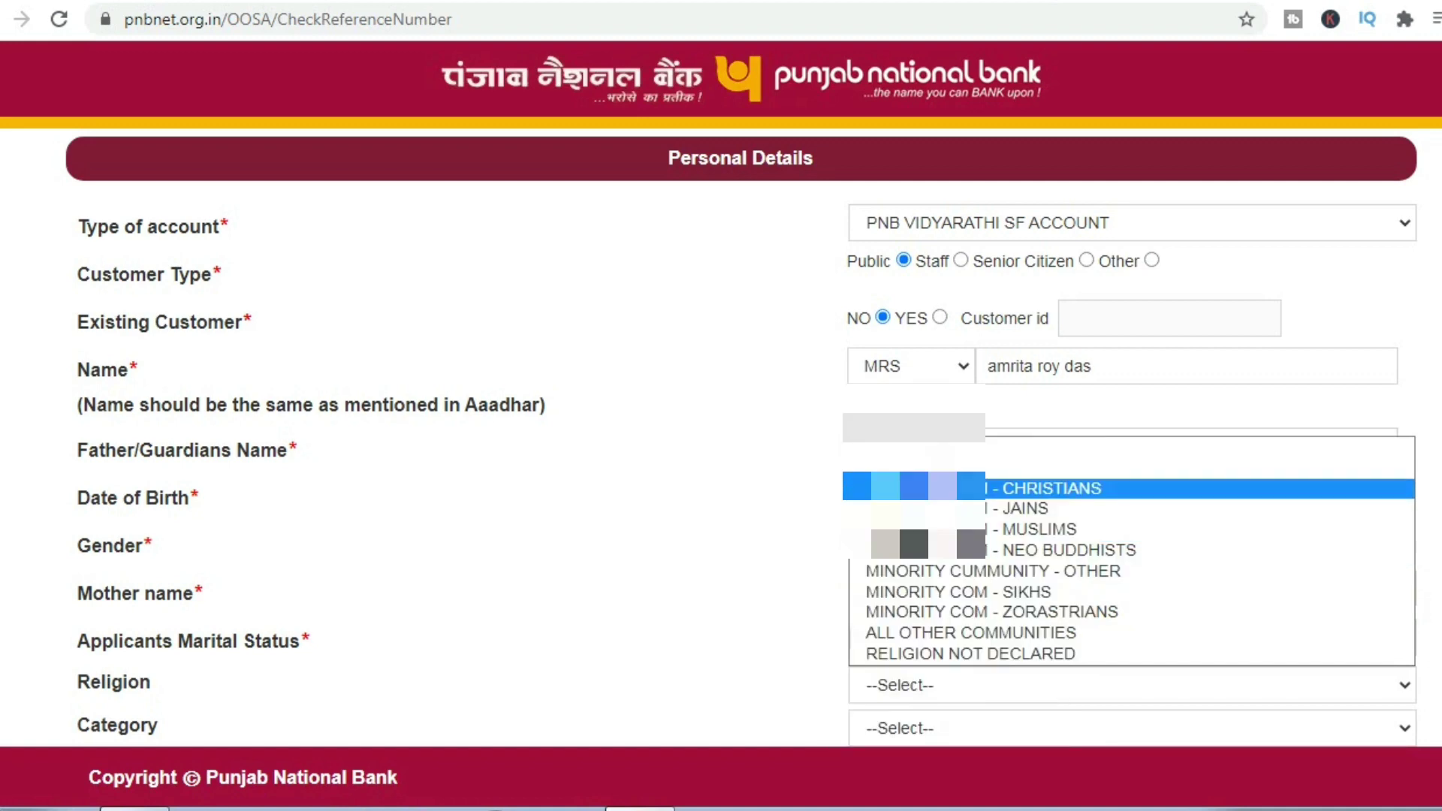
click(939, 462)
scroll(940, 481, down, 3)
click(939, 494)
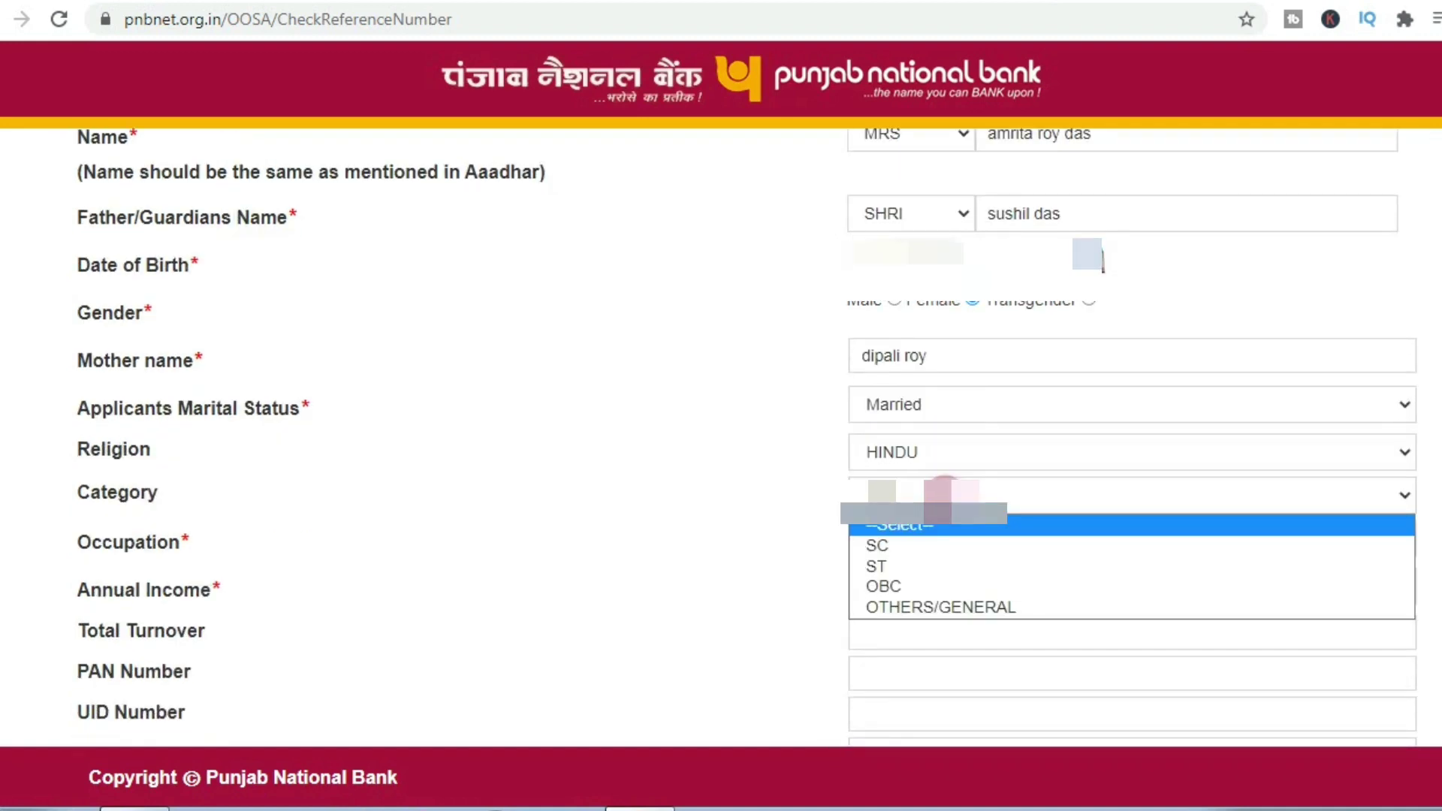
click(938, 607)
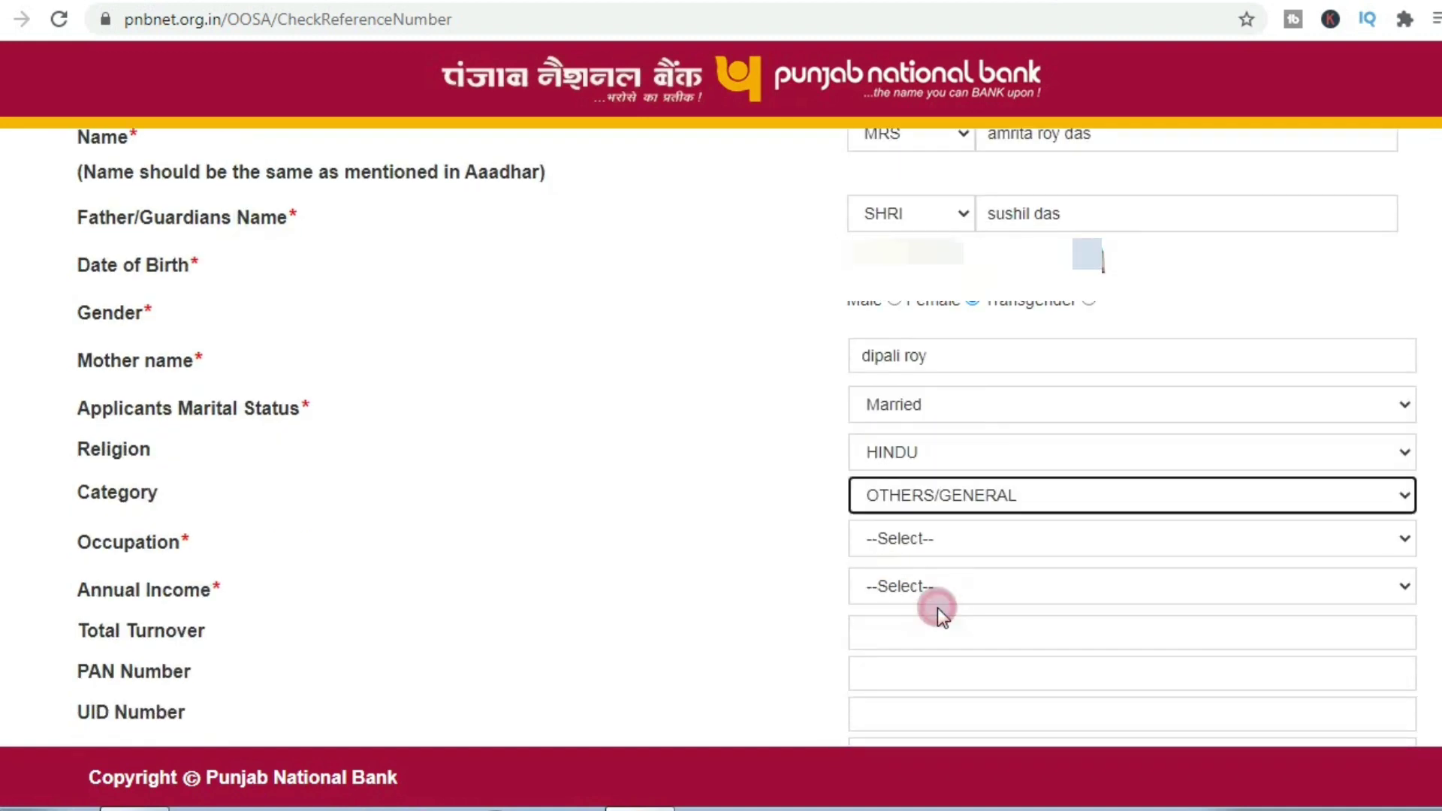
Step: Choose occupation STUDENT and annual income <60000, then pass through turnover, PAN and UID fields
click(935, 548)
scroll(982, 484, down, 10)
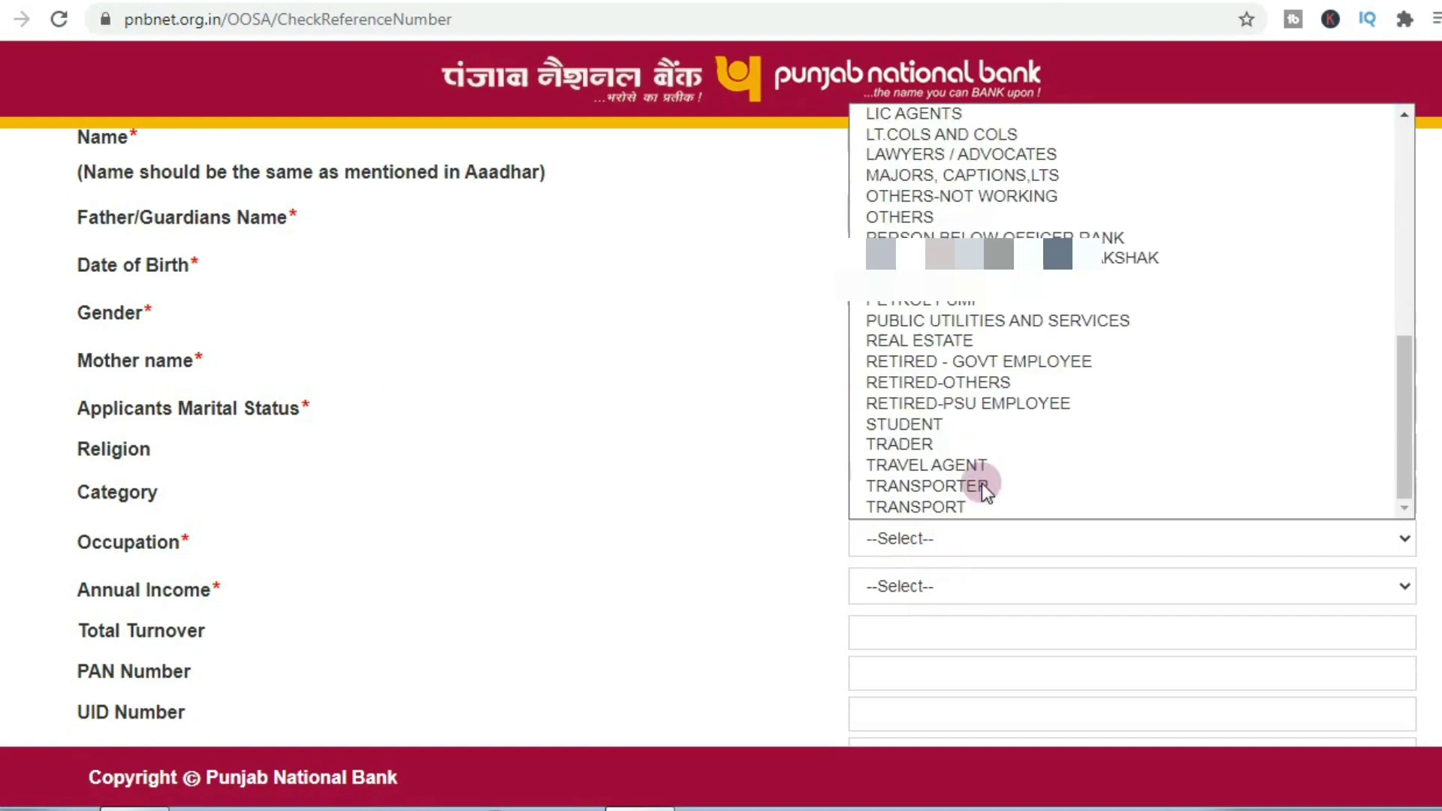
click(953, 427)
click(918, 594)
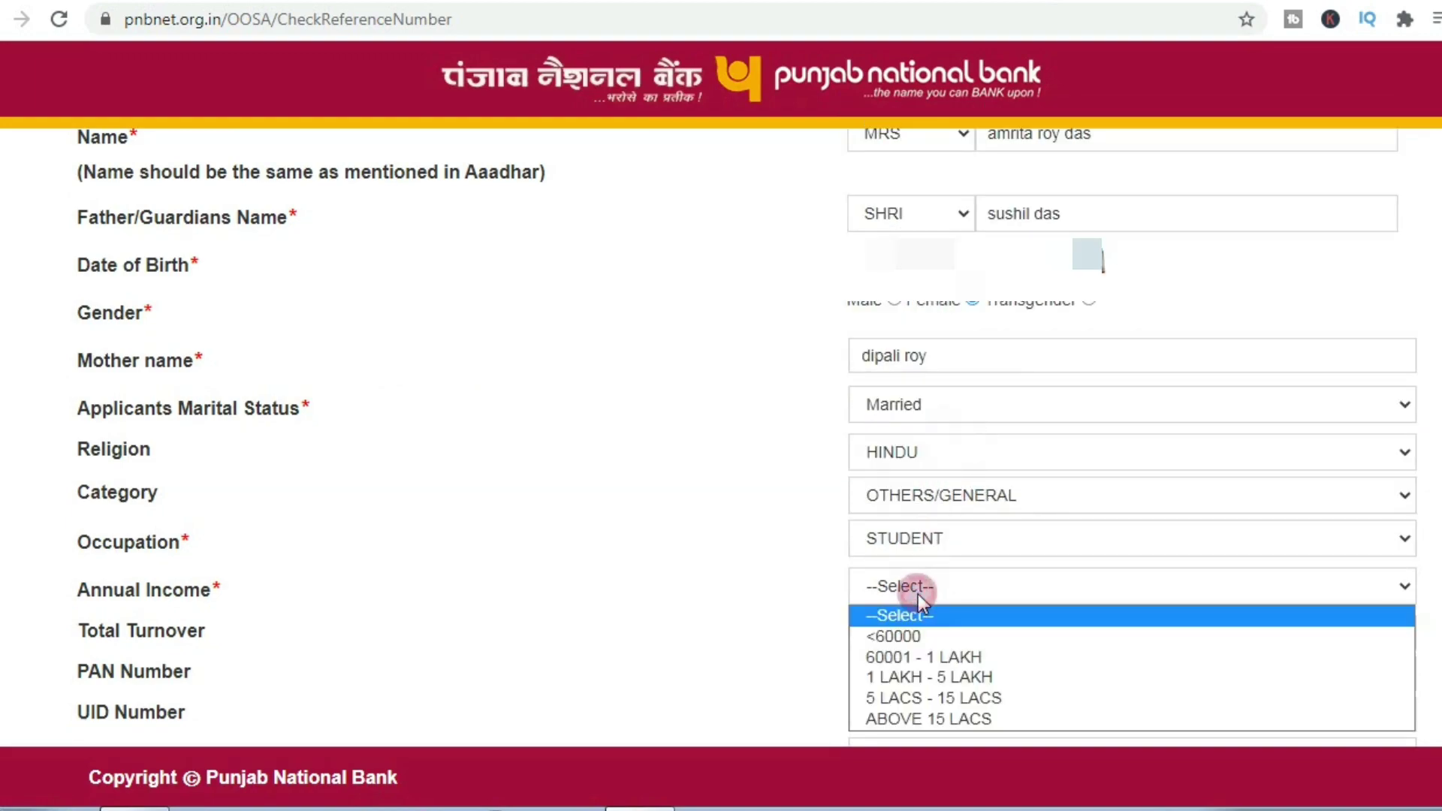
click(913, 637)
scroll(919, 601, down, 3)
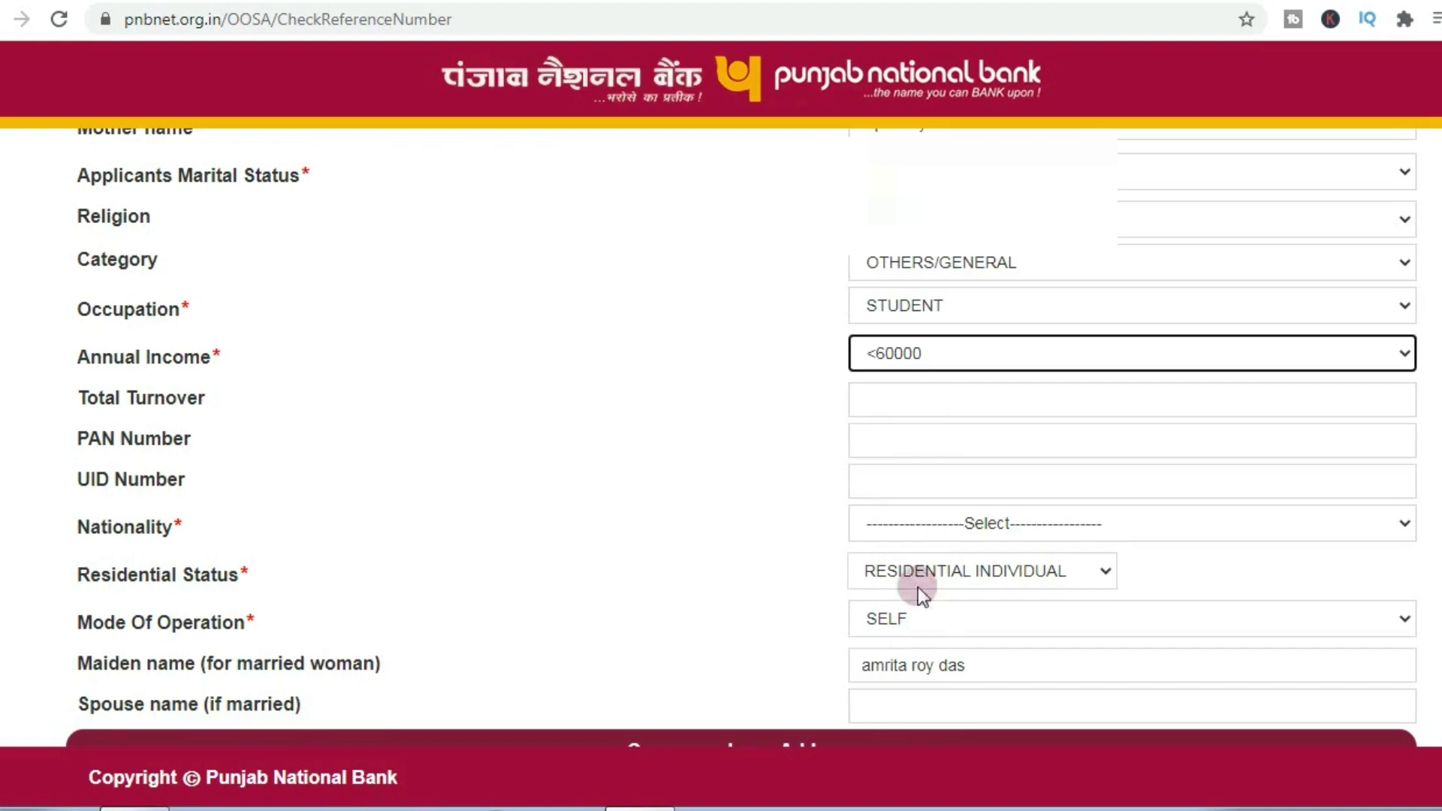
click(940, 396)
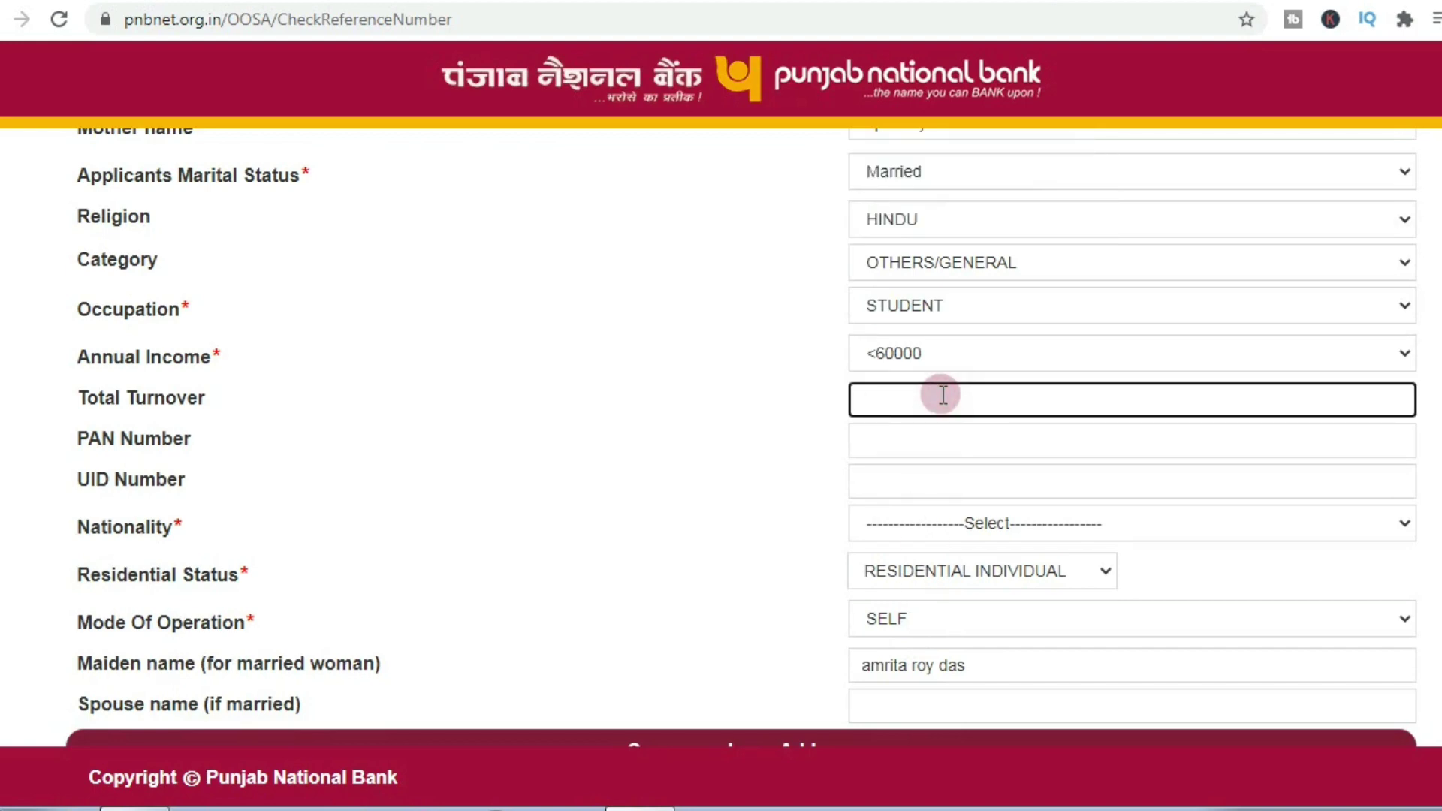
click(945, 435)
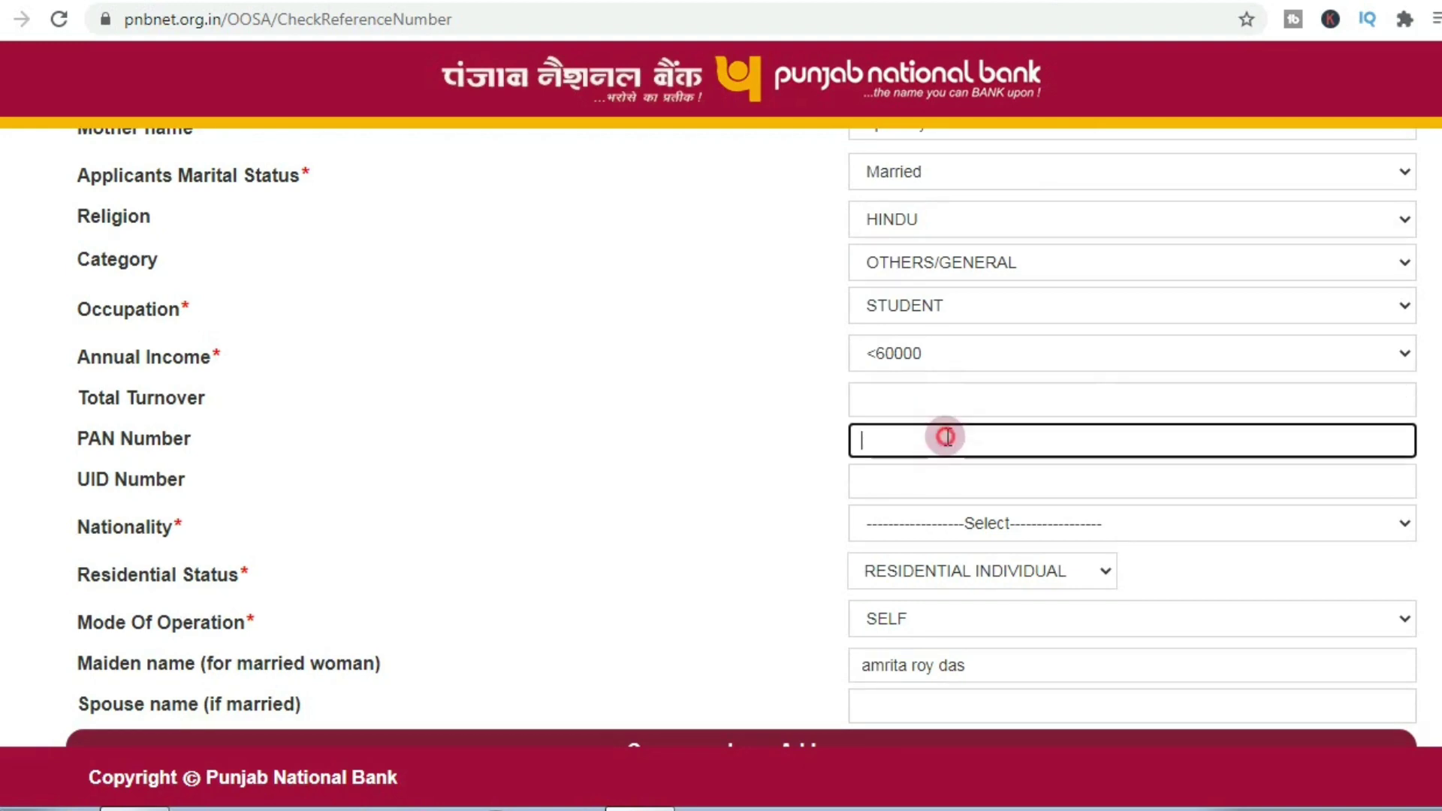
click(937, 475)
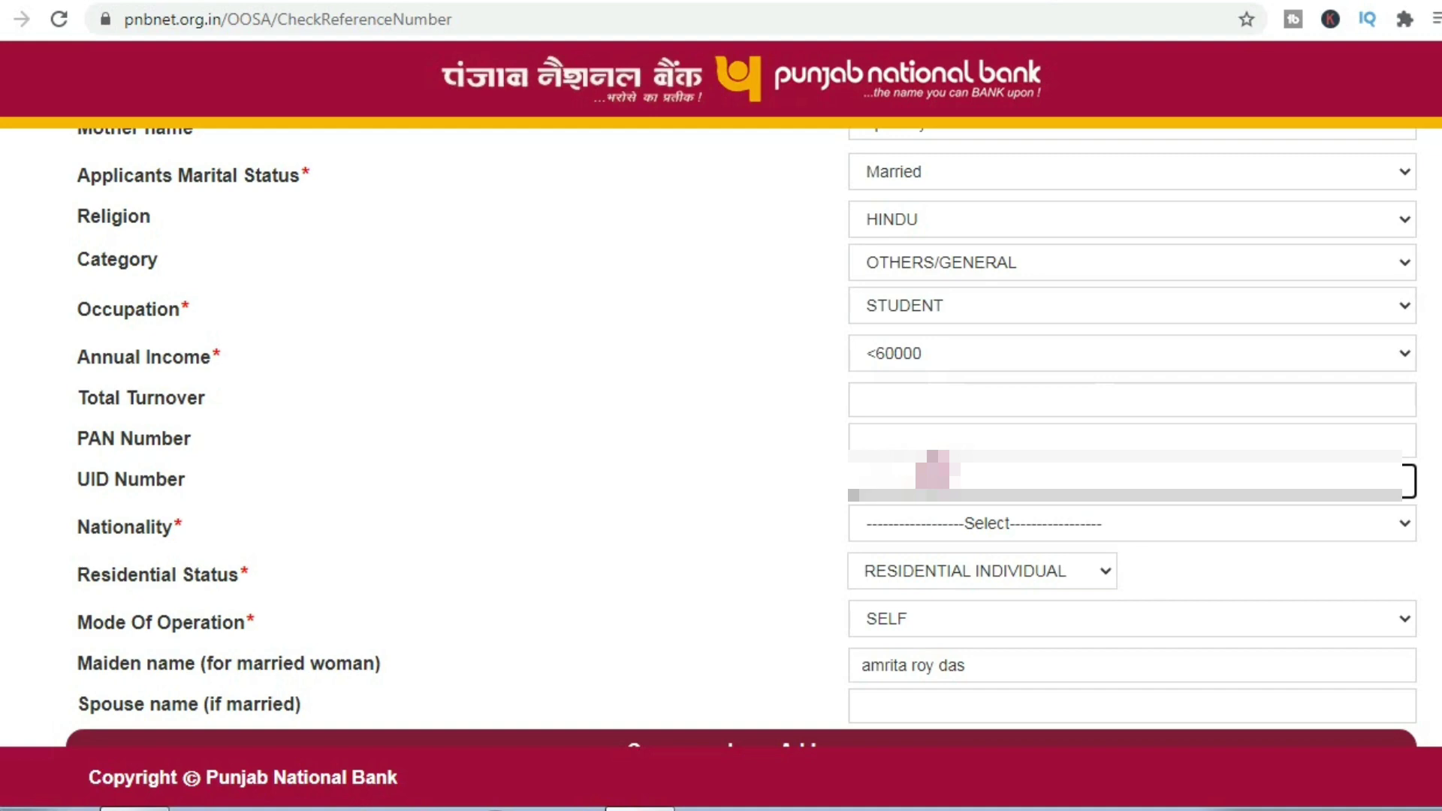
Step: Set nationality to INDIA and keep SELF as the mode of operation
click(1012, 526)
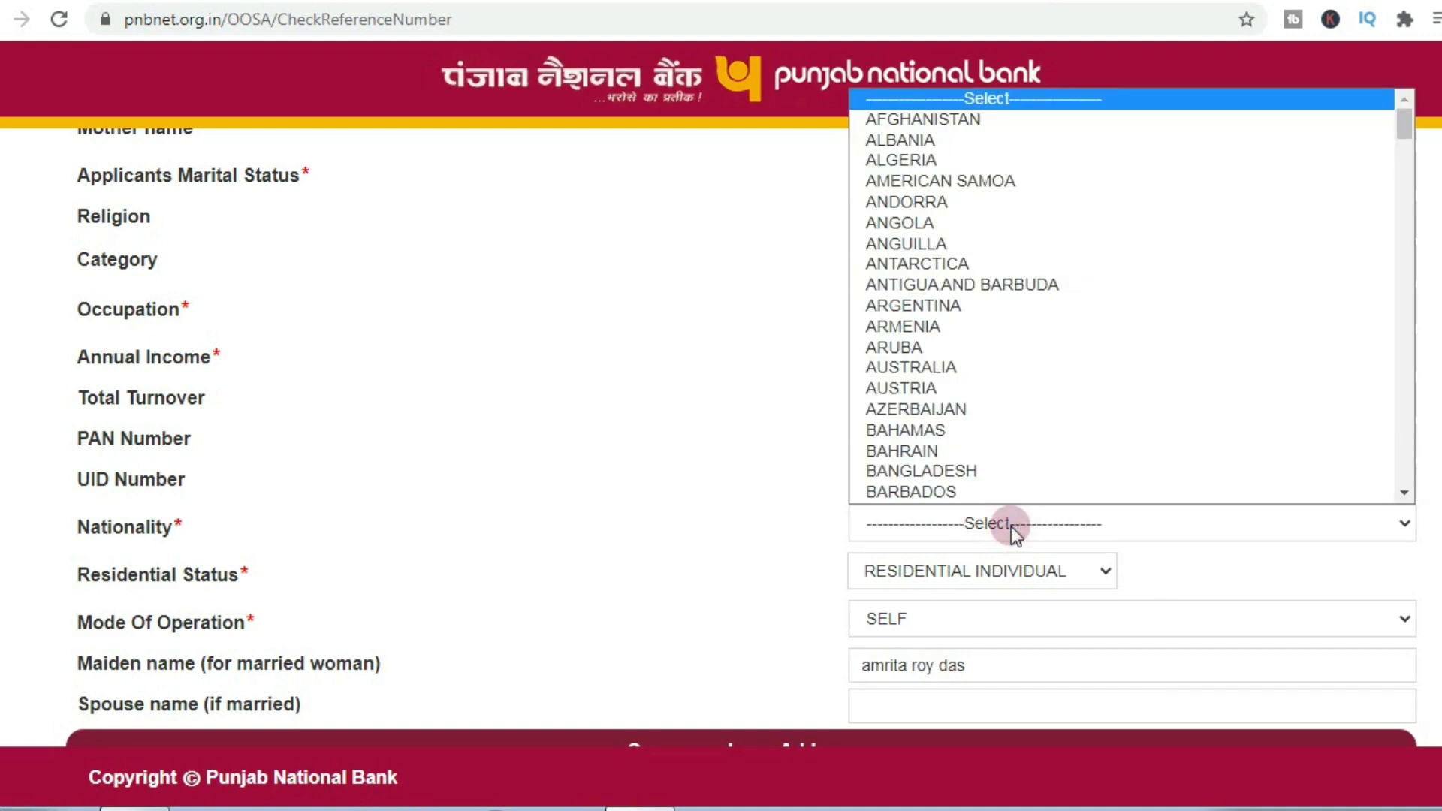
text(india)
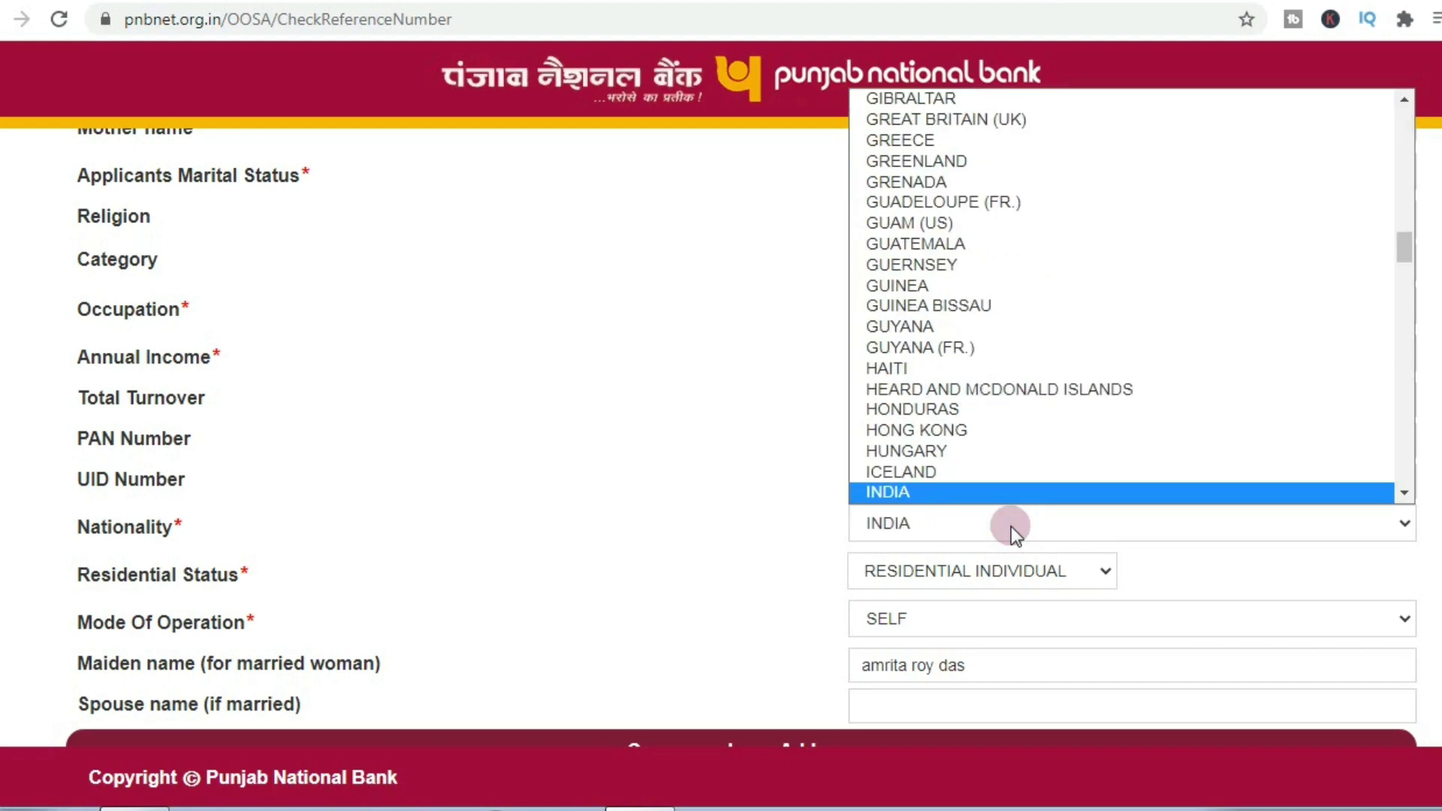
click(1005, 567)
click(995, 627)
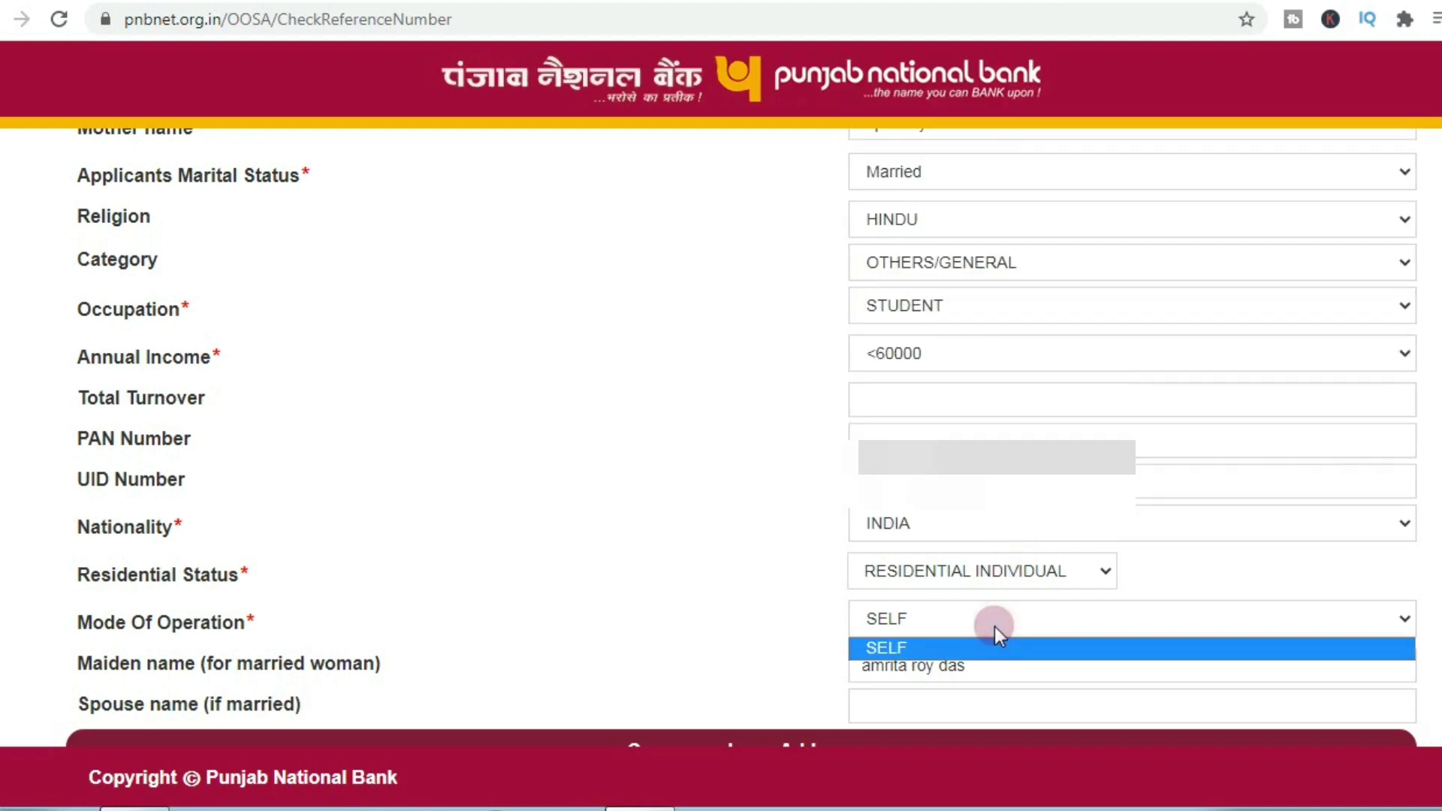
click(994, 626)
Step: Trim the surname from the maiden name and enter the spouse's name
scroll(995, 627, down, 2)
click(978, 593)
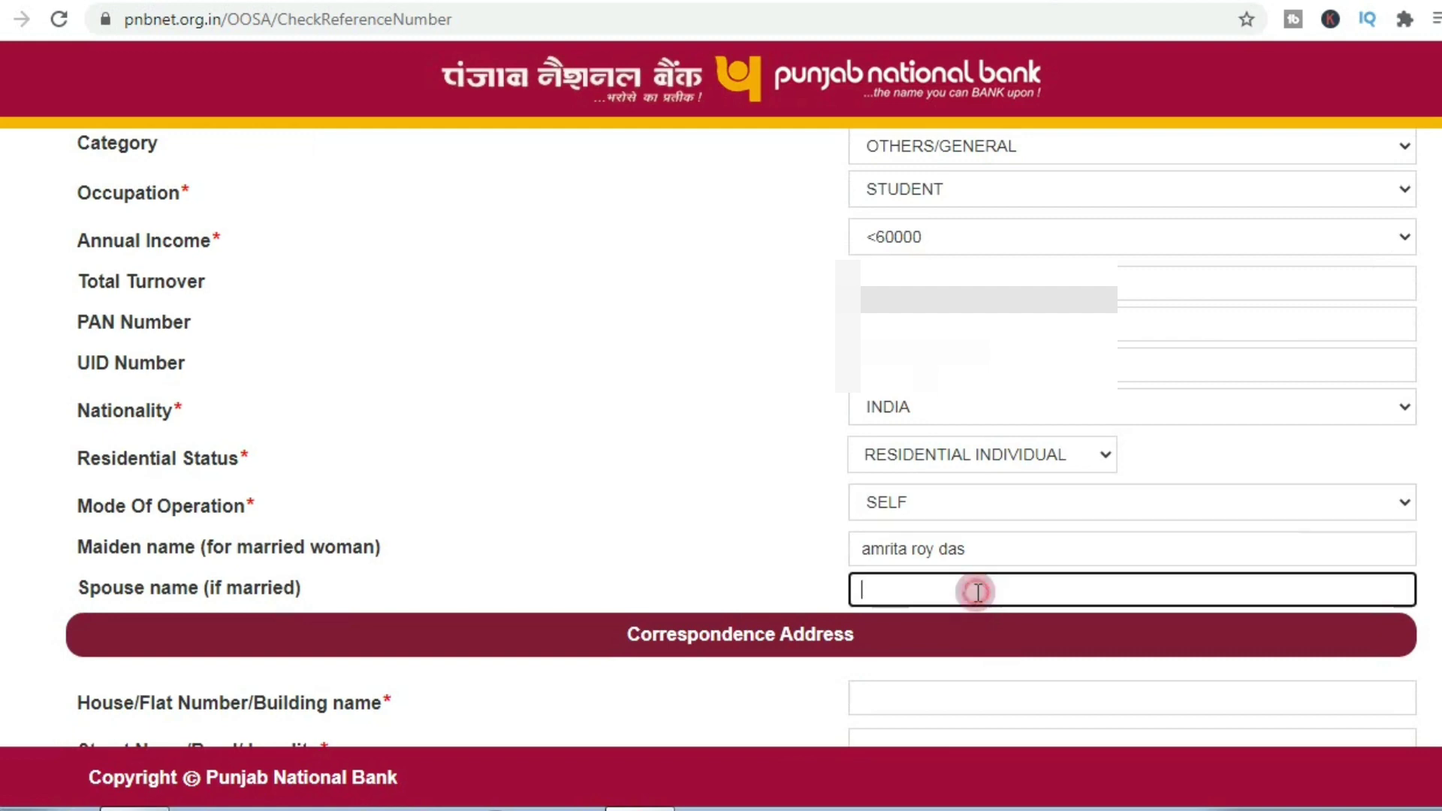
click(984, 540)
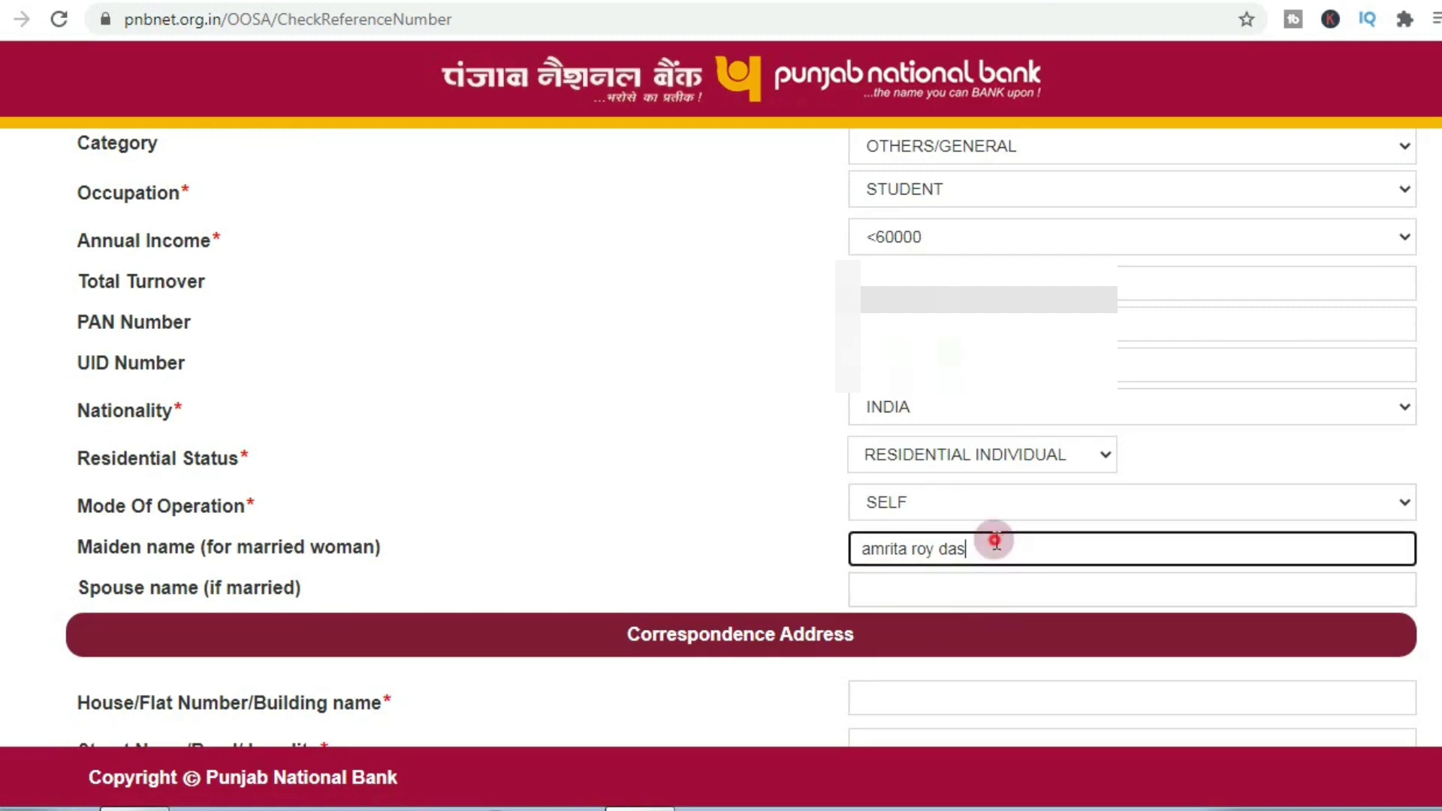
key(BackSpace)
key(BackSpace)
key(BackSpace)
click(977, 597)
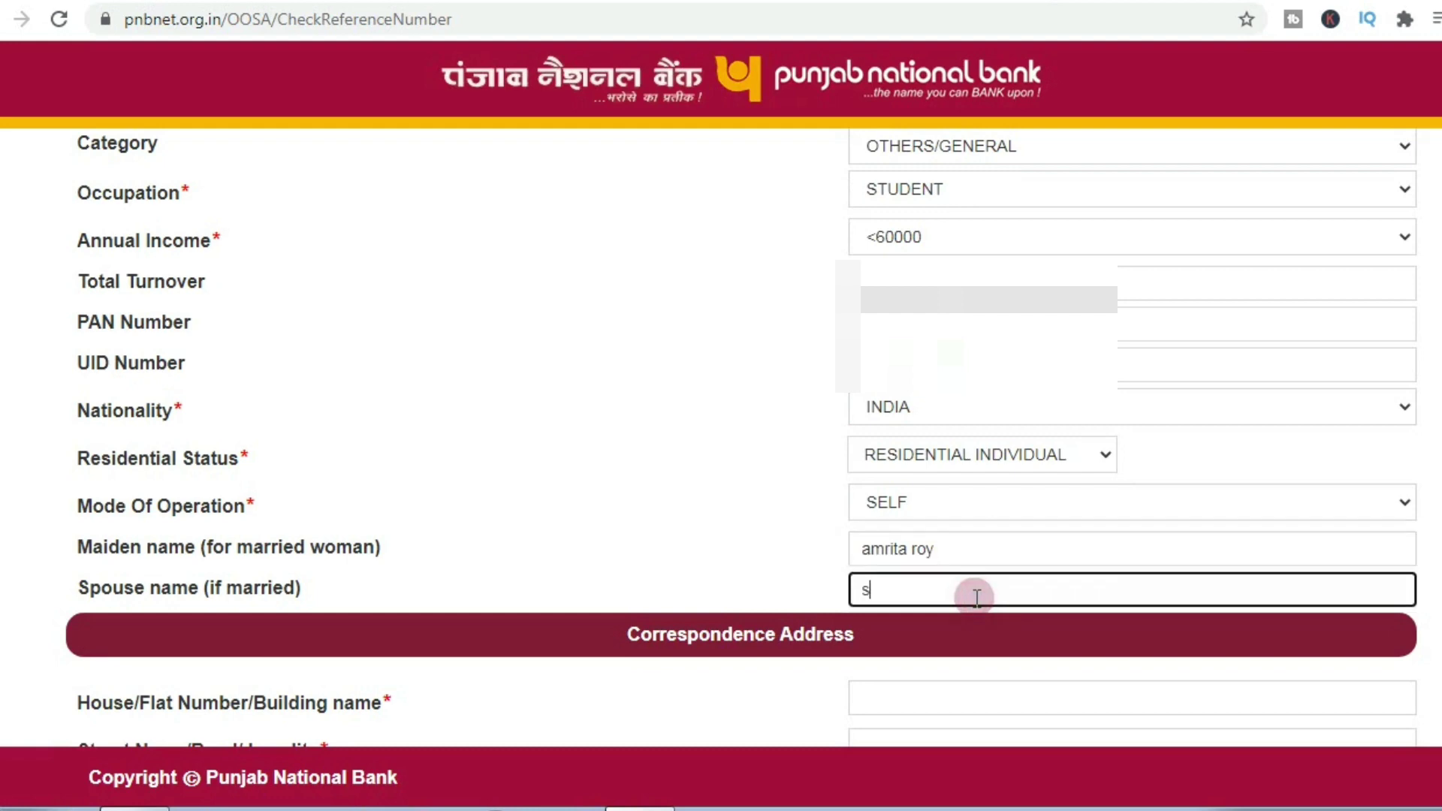
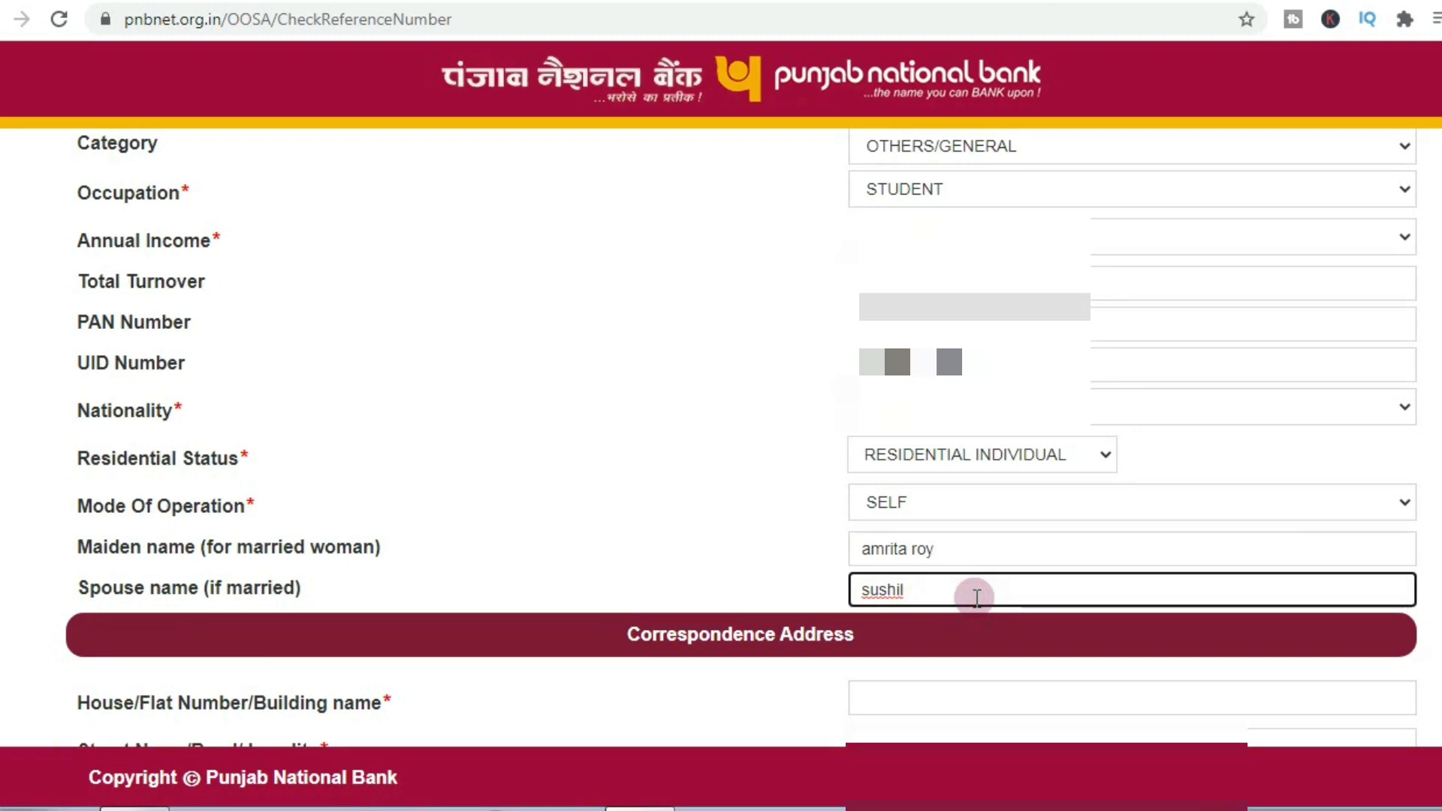
Step: Enter the correspondence house number and street, and set the state to WEST BENGAL
scroll(977, 597, down, 1)
scroll(975, 598, down, 2)
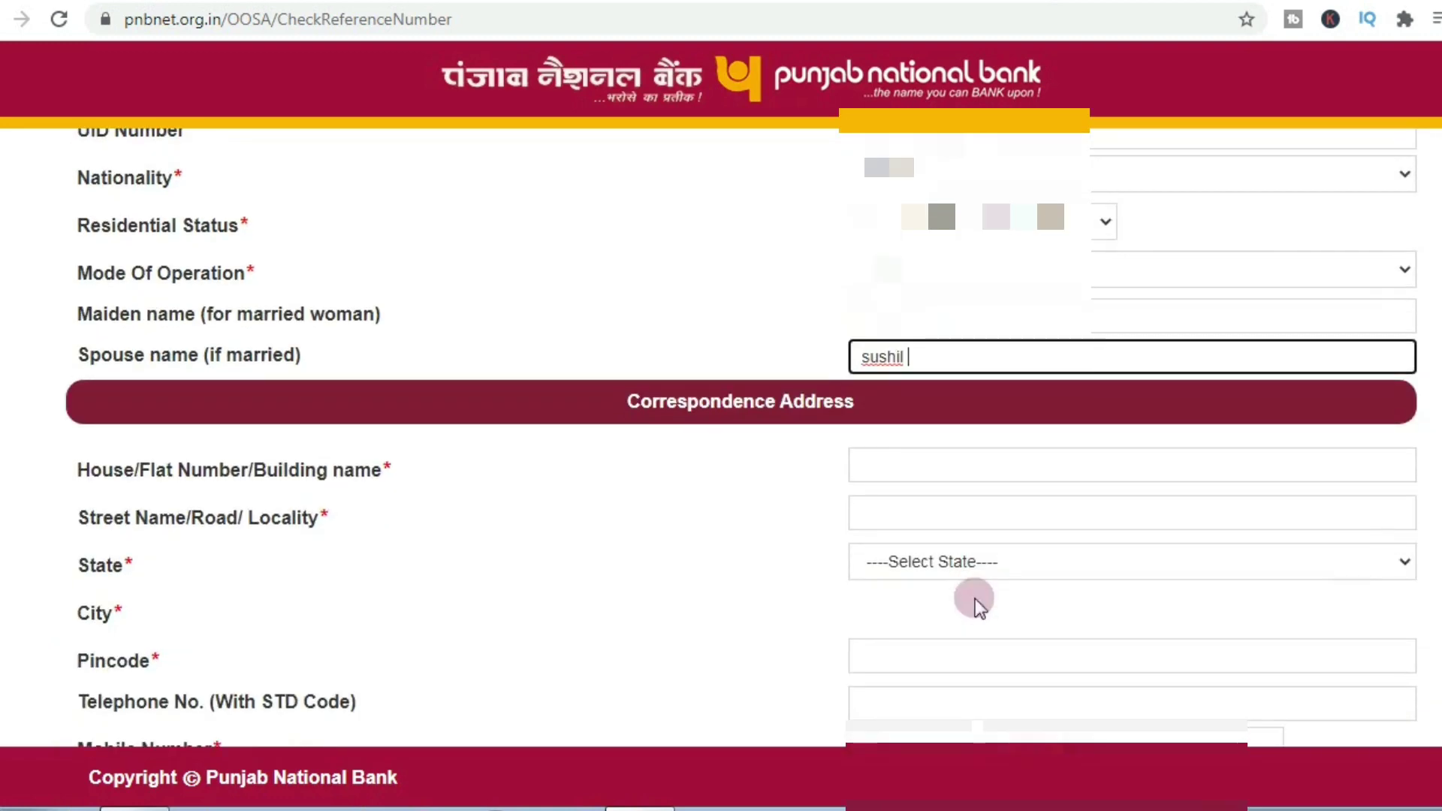
click(906, 468)
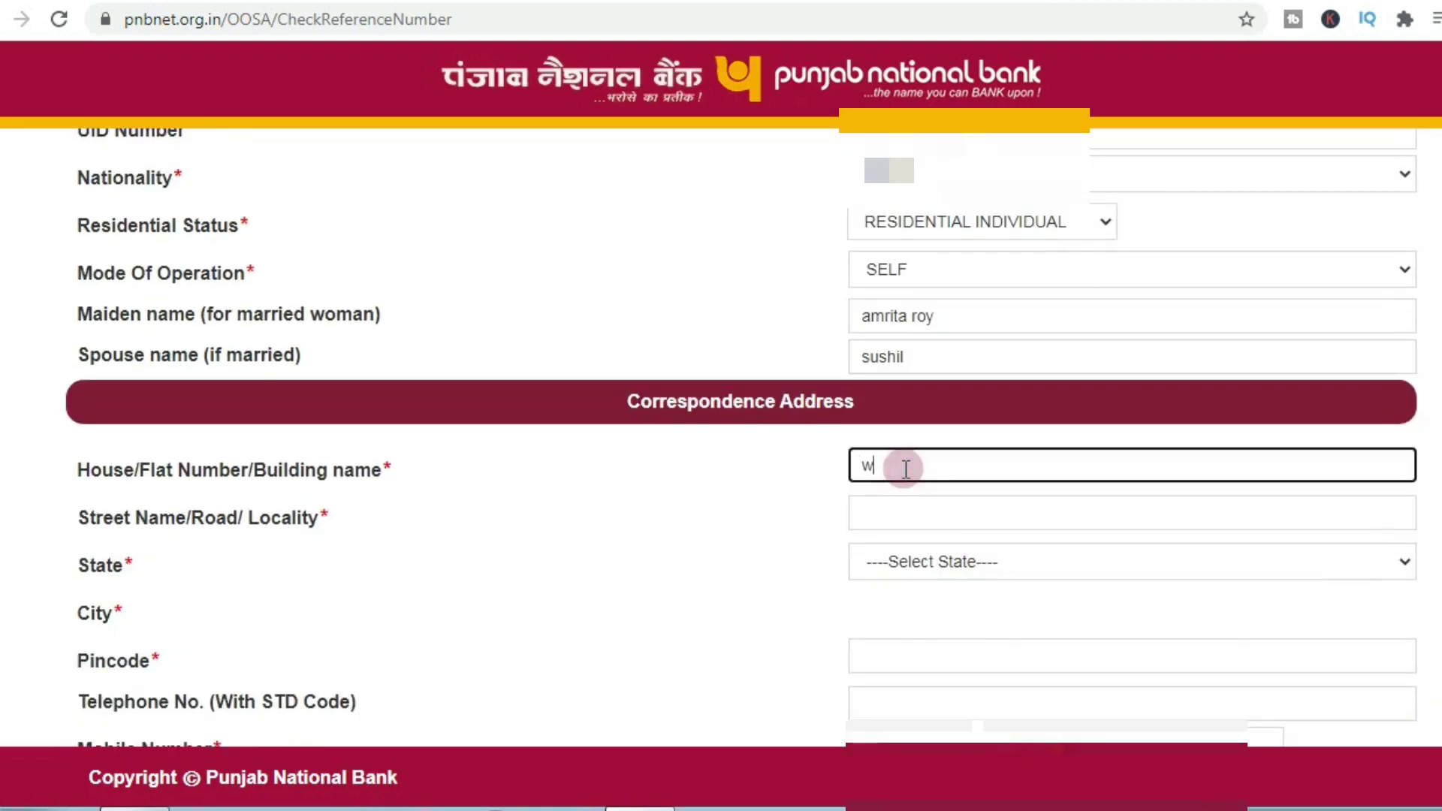
click(907, 509)
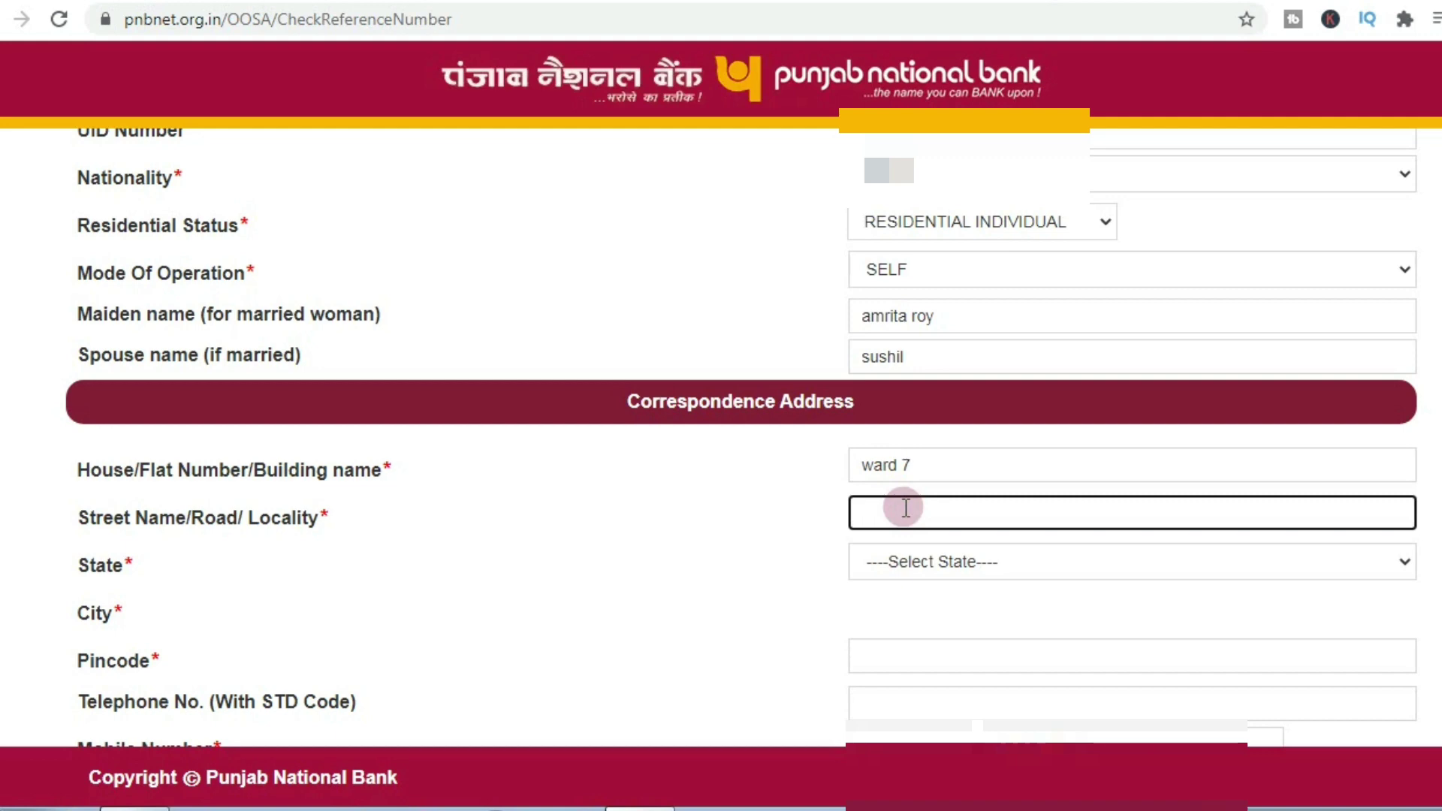
text(dhu)
key(BackSpace)
key(BackSpace)
key(BackSpace)
text(jalpaiguri)
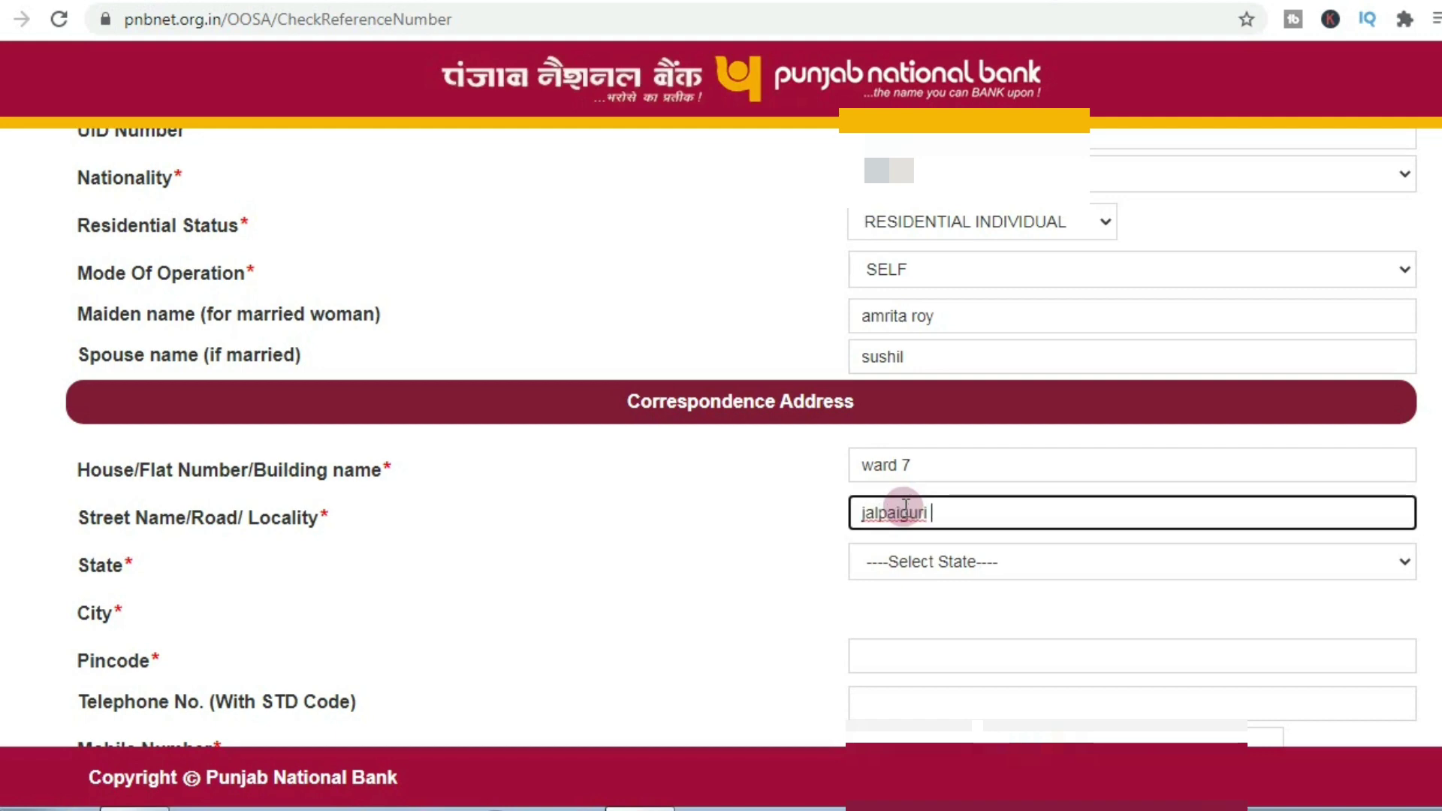
click(909, 560)
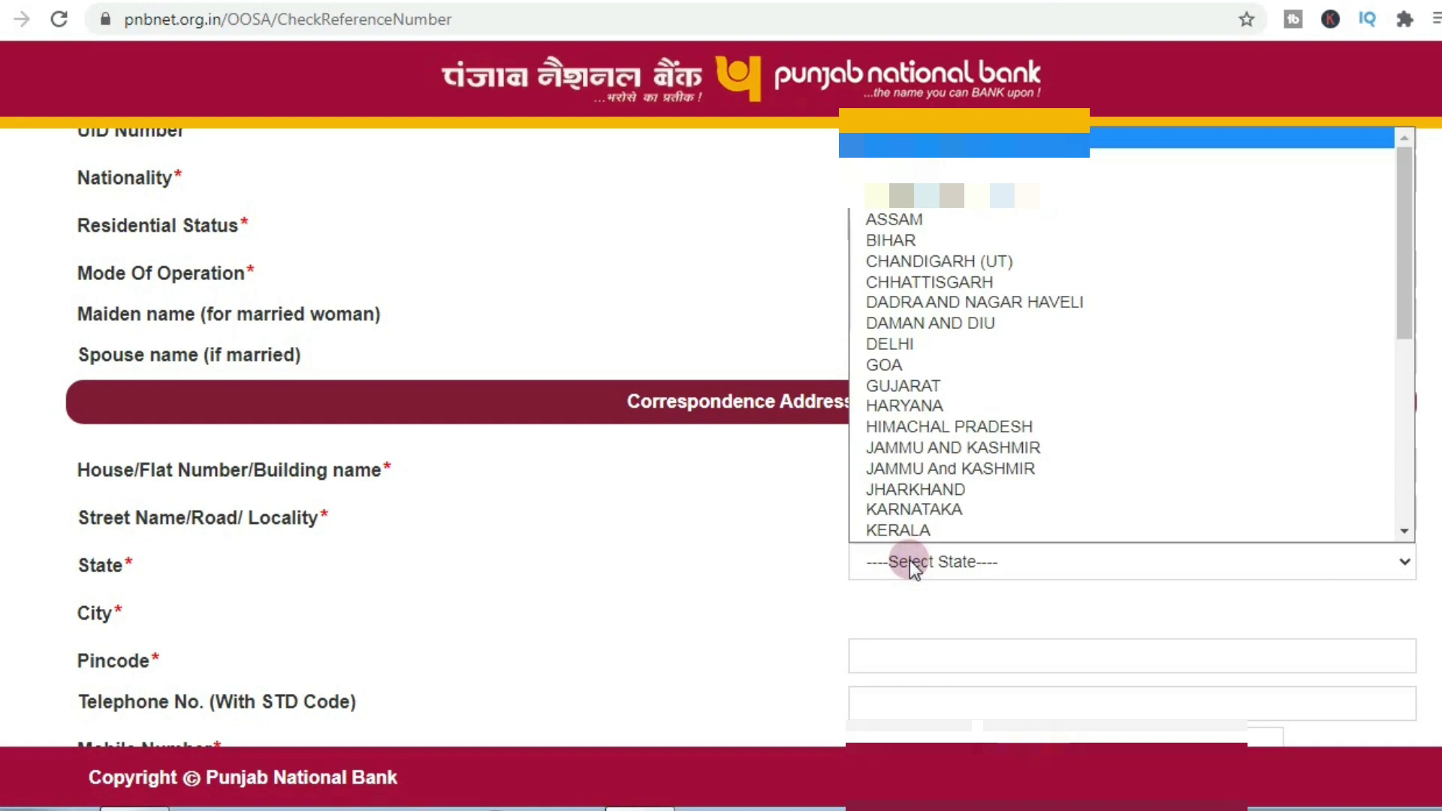
key(w)
click(909, 562)
Step: Set the correspondence city to JALPAIGURI and enter the pincode
click(909, 610)
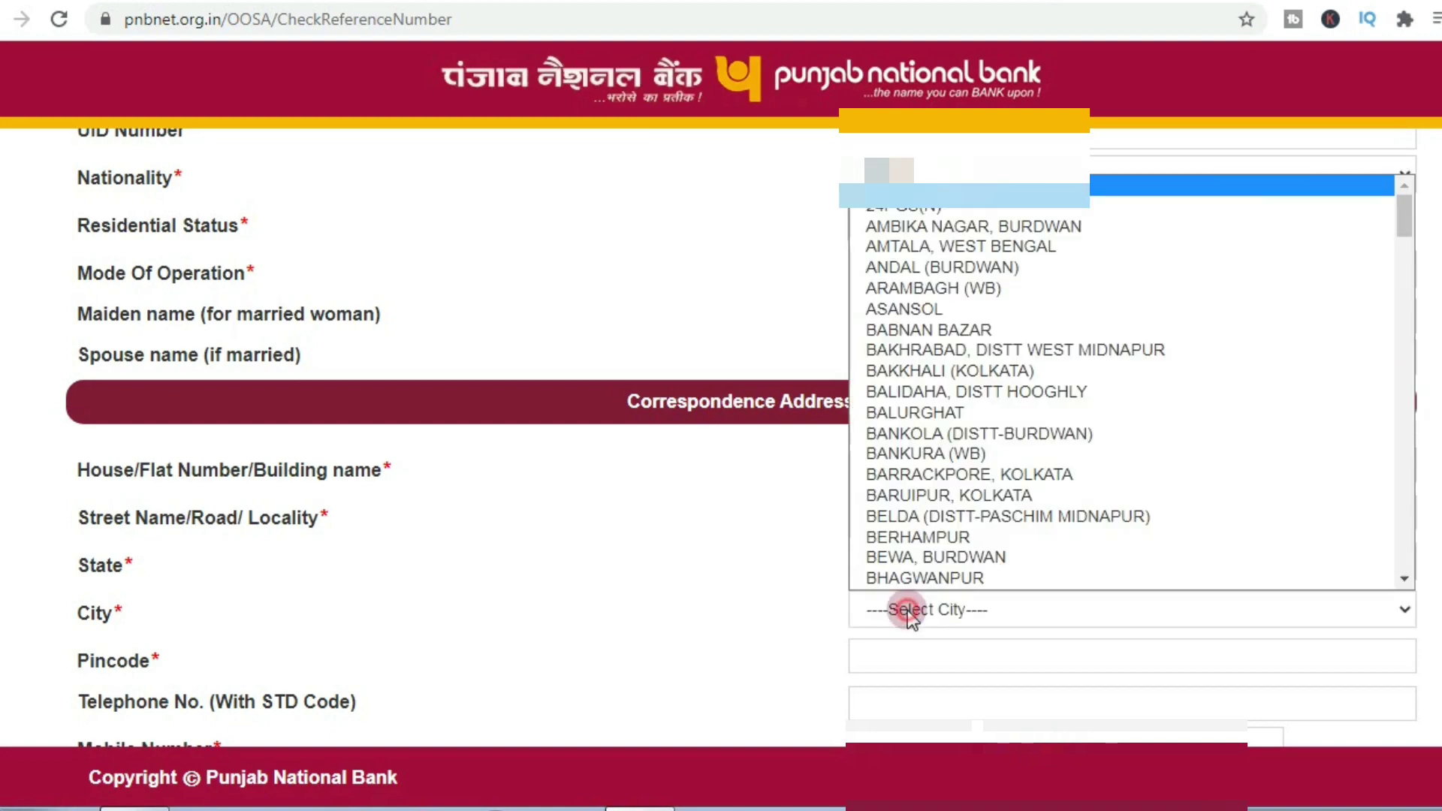
key(j)
key(Down)
key(Down)
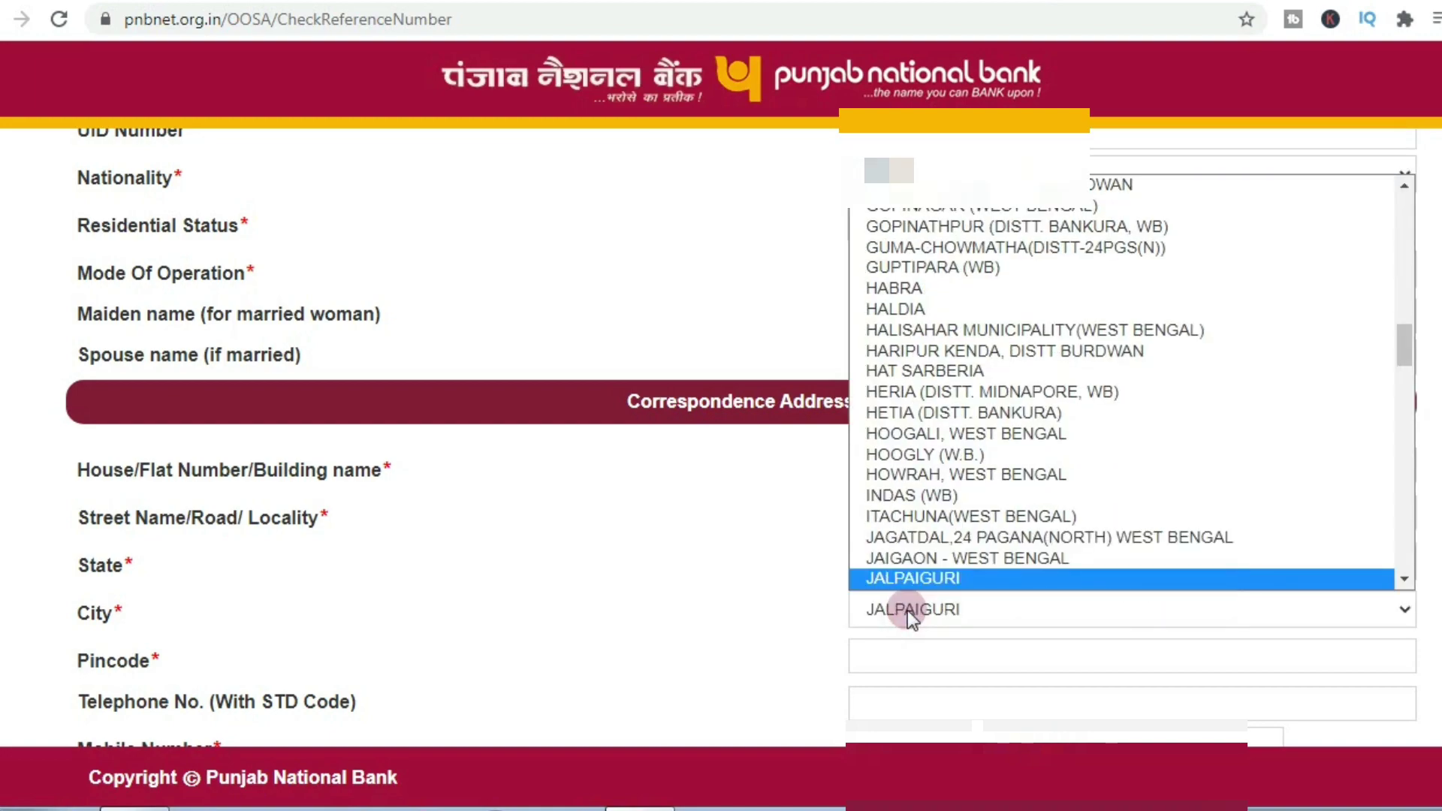
key(Down)
key(Down)
key(Down)
click(918, 583)
click(930, 612)
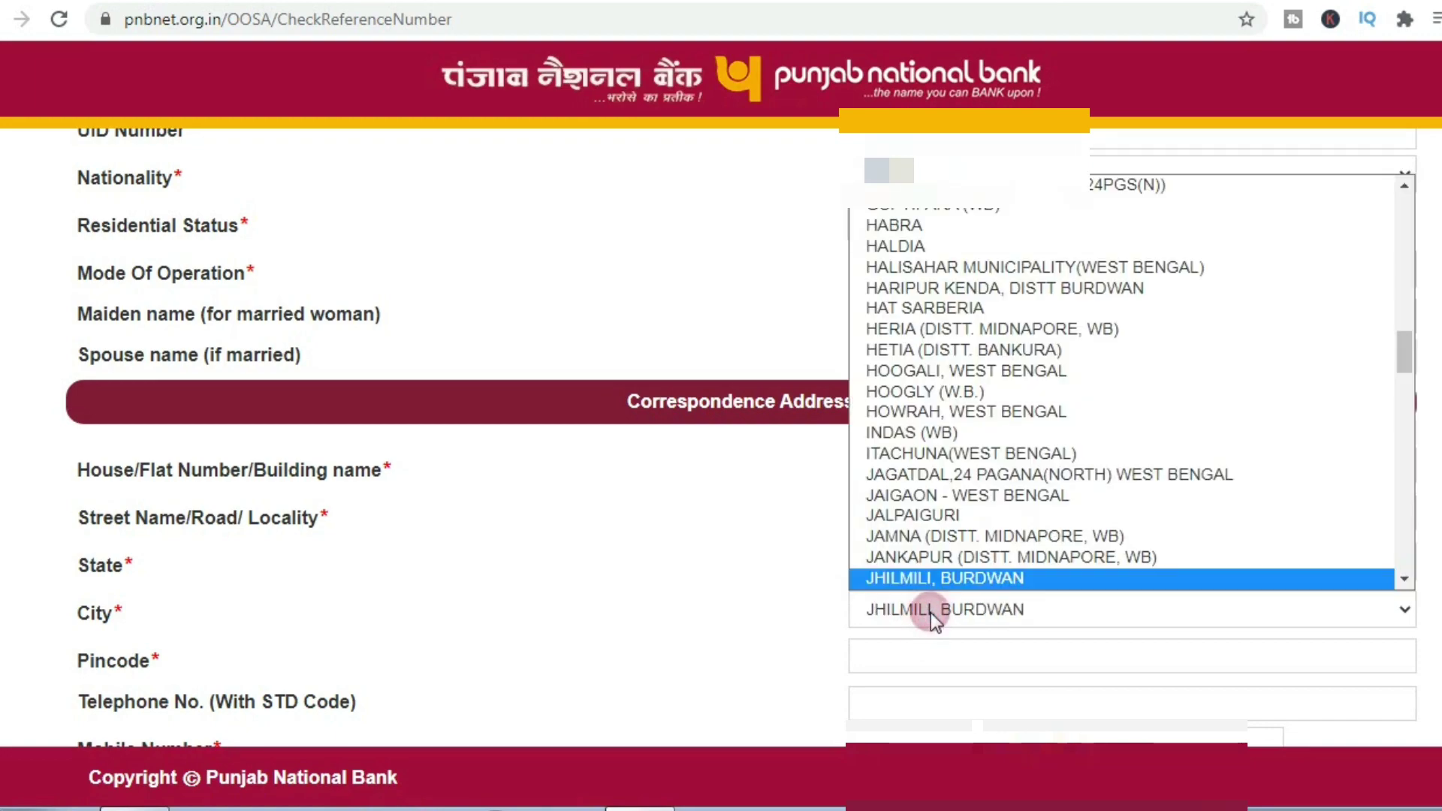
key(Up)
key(Up)
key(Up)
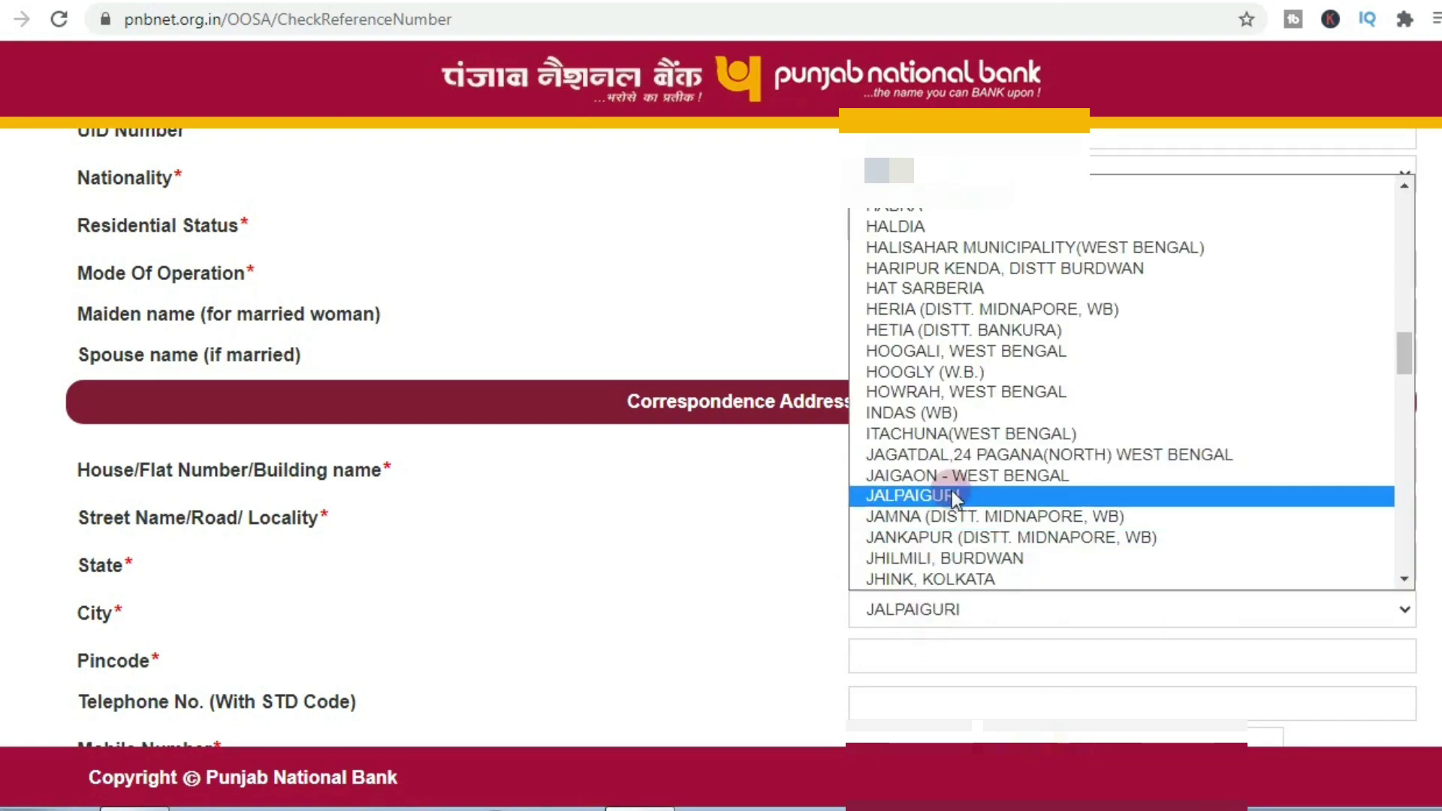
click(953, 495)
click(917, 659)
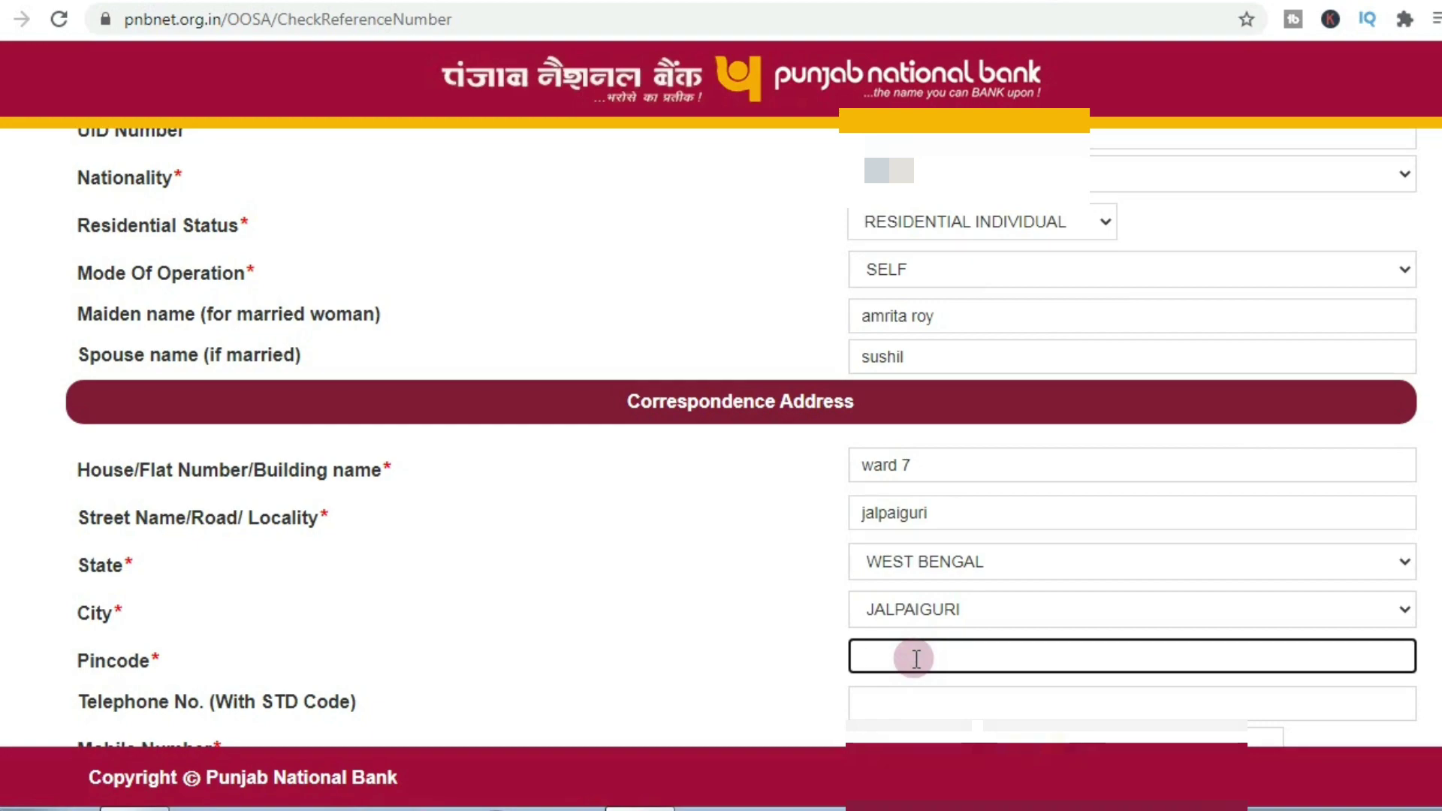
text(73)
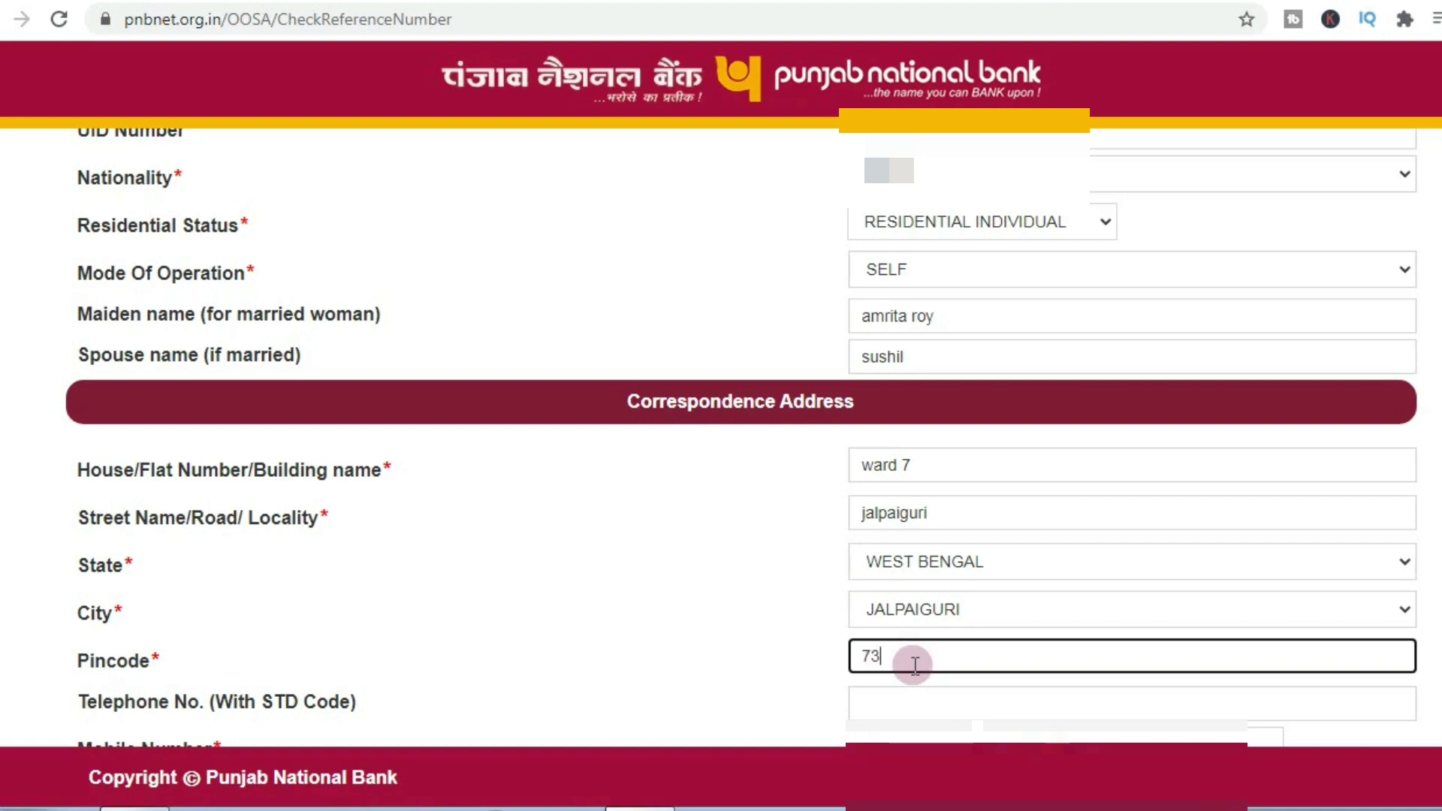
text(5101)
scroll(915, 665, down, 2)
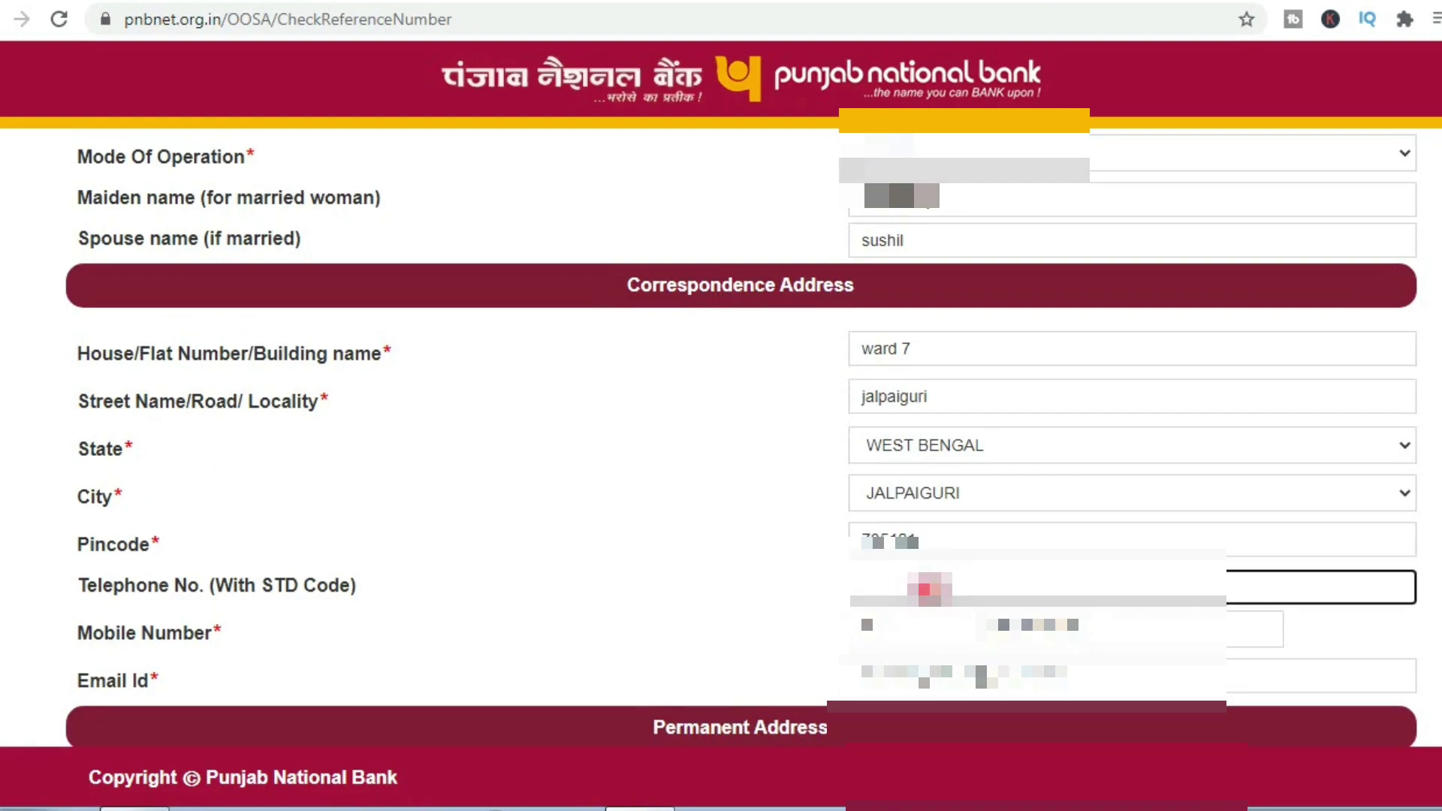
Step: Mark the permanent address as the same as the correspondence address
click(1007, 628)
scroll(1009, 630, down, 4)
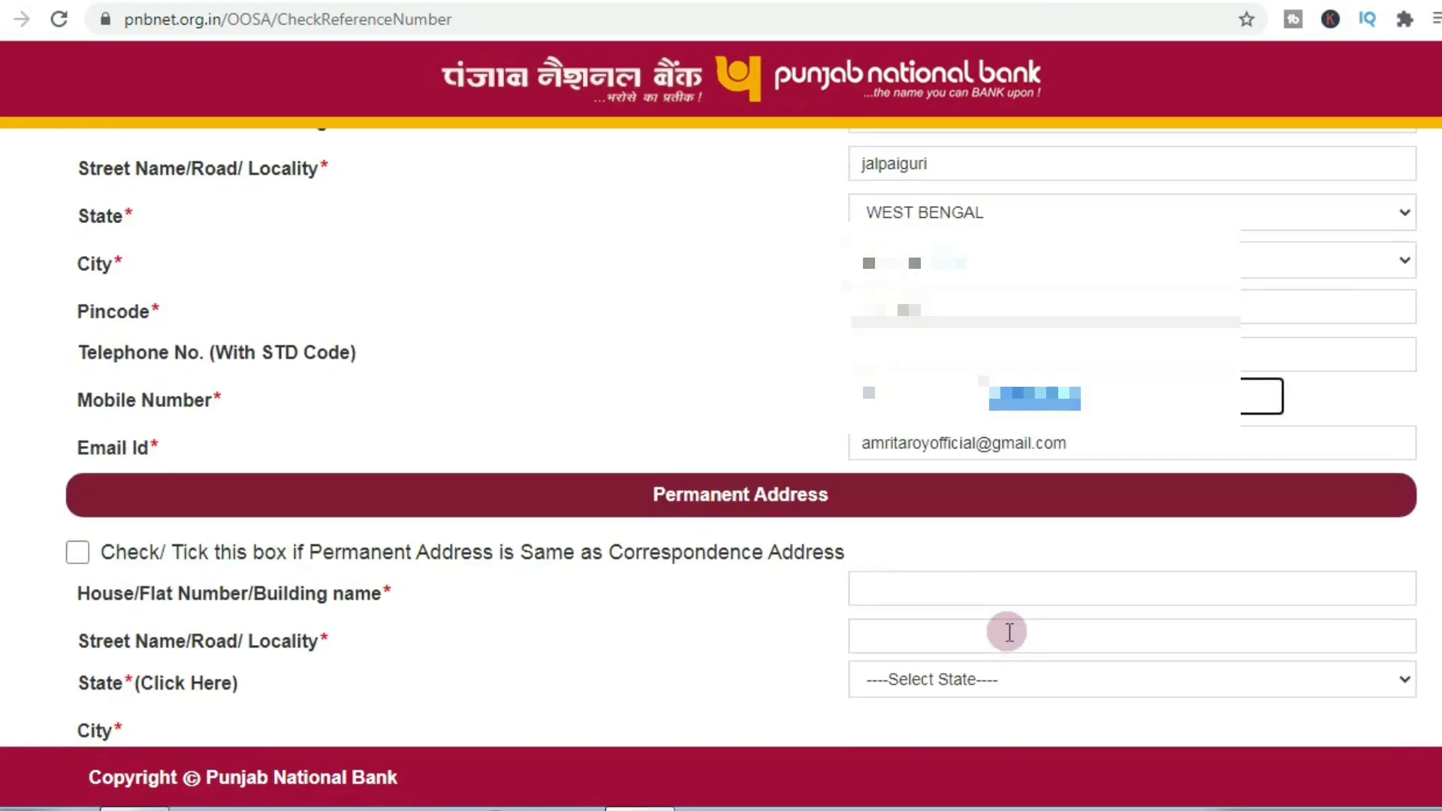
scroll(1009, 632, down, 2)
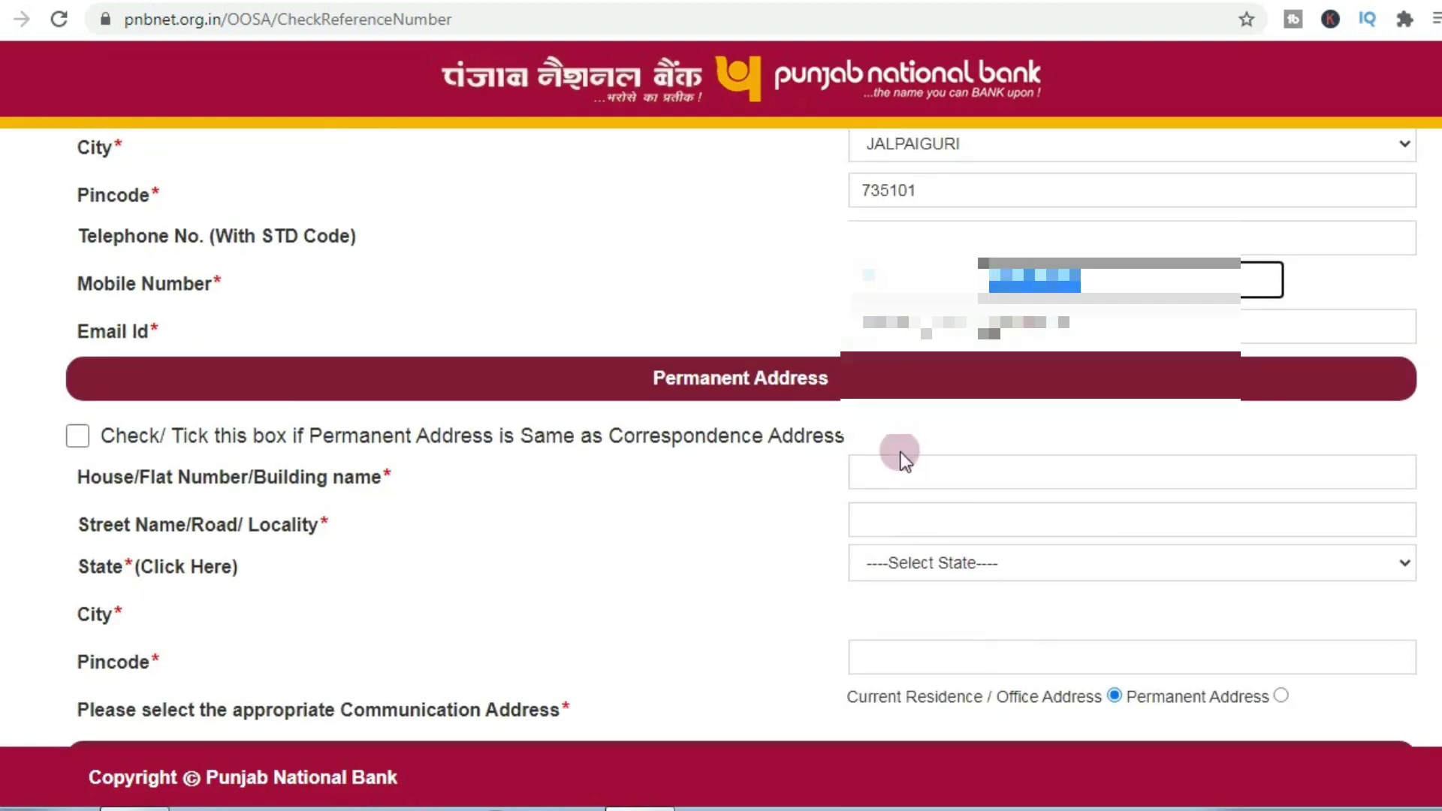
click(79, 437)
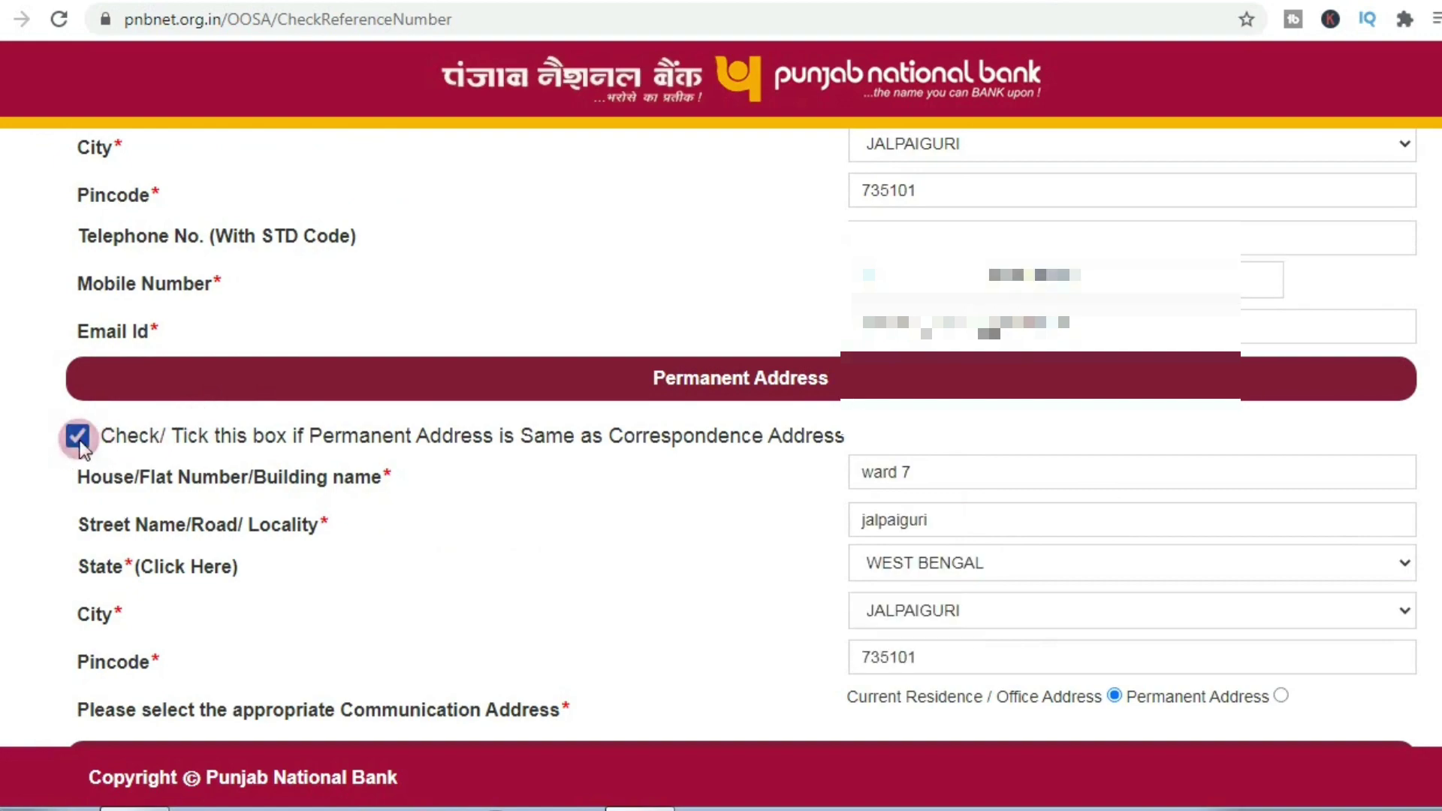
Step: Choose AADHAR CARD as identity and address proof and paste both document numbers
scroll(445, 507, down, 6)
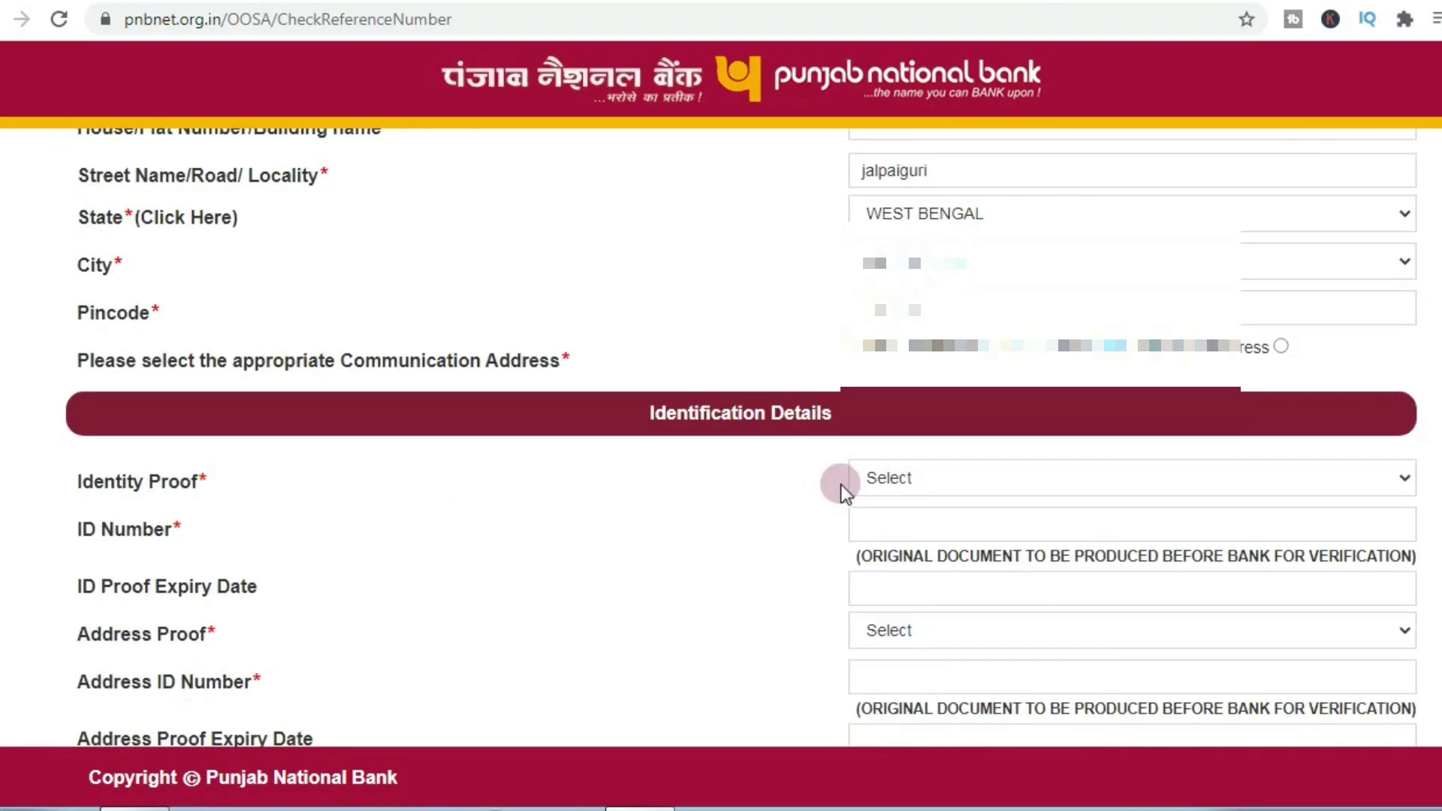
click(863, 481)
click(934, 525)
click(900, 526)
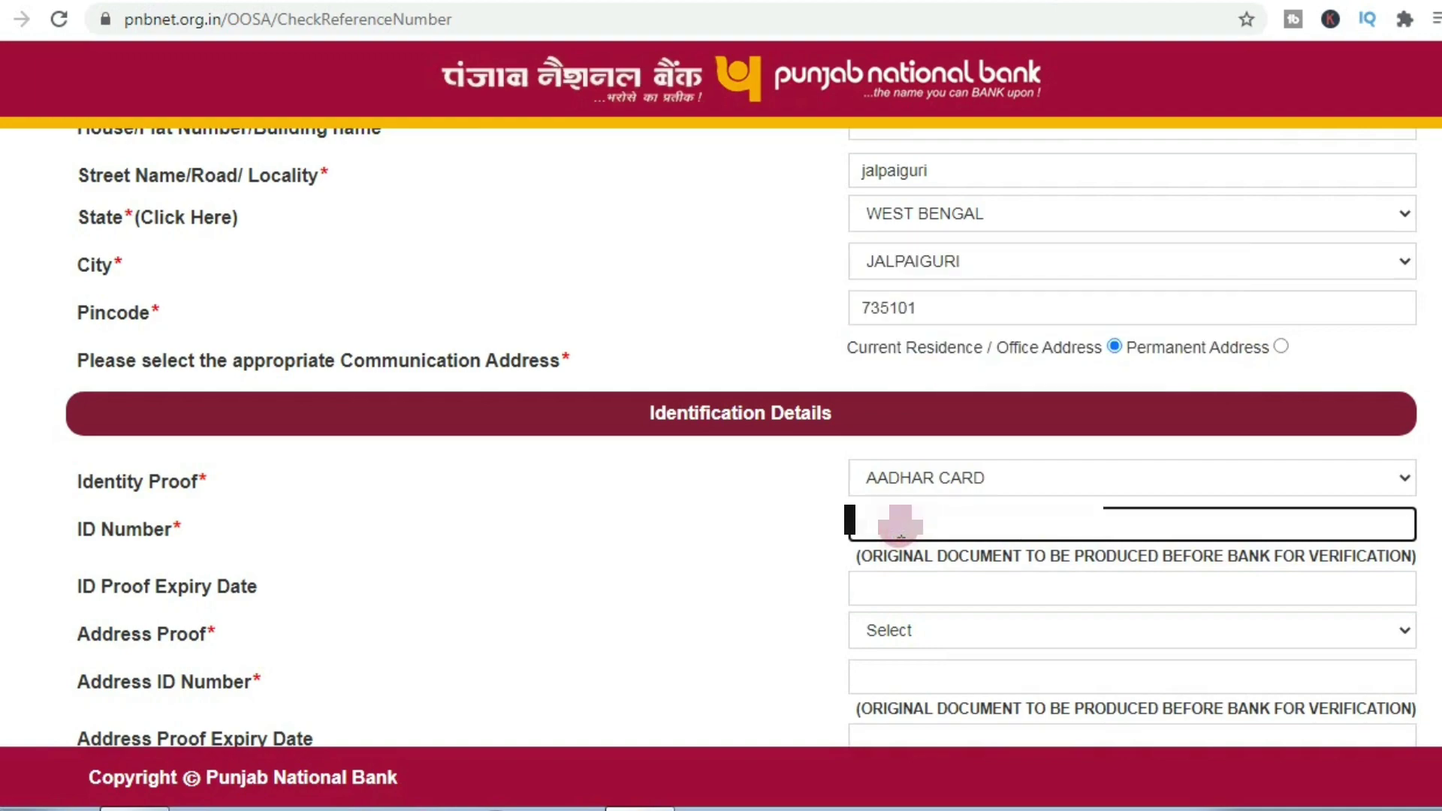
key(ctrl+v)
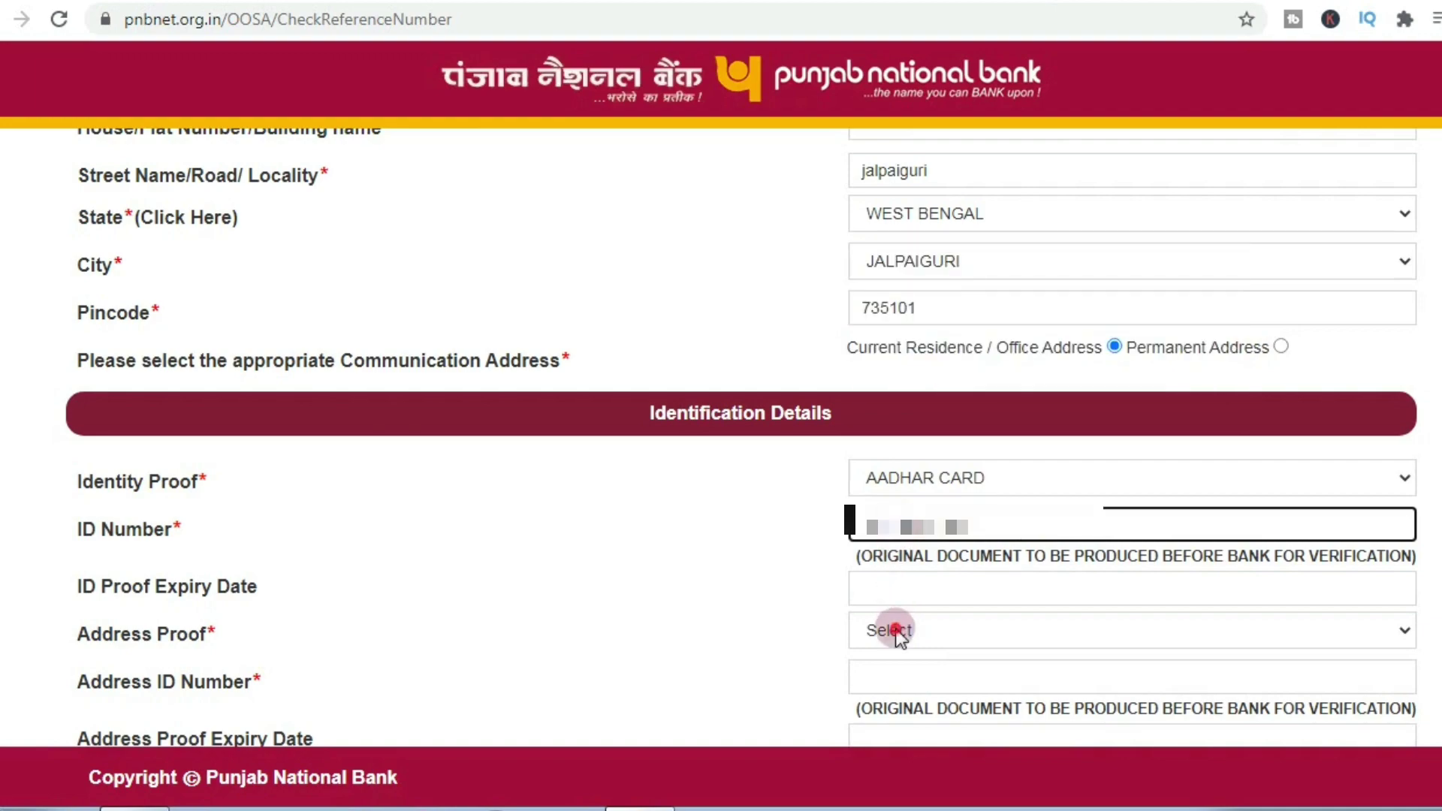
click(891, 628)
click(566, 392)
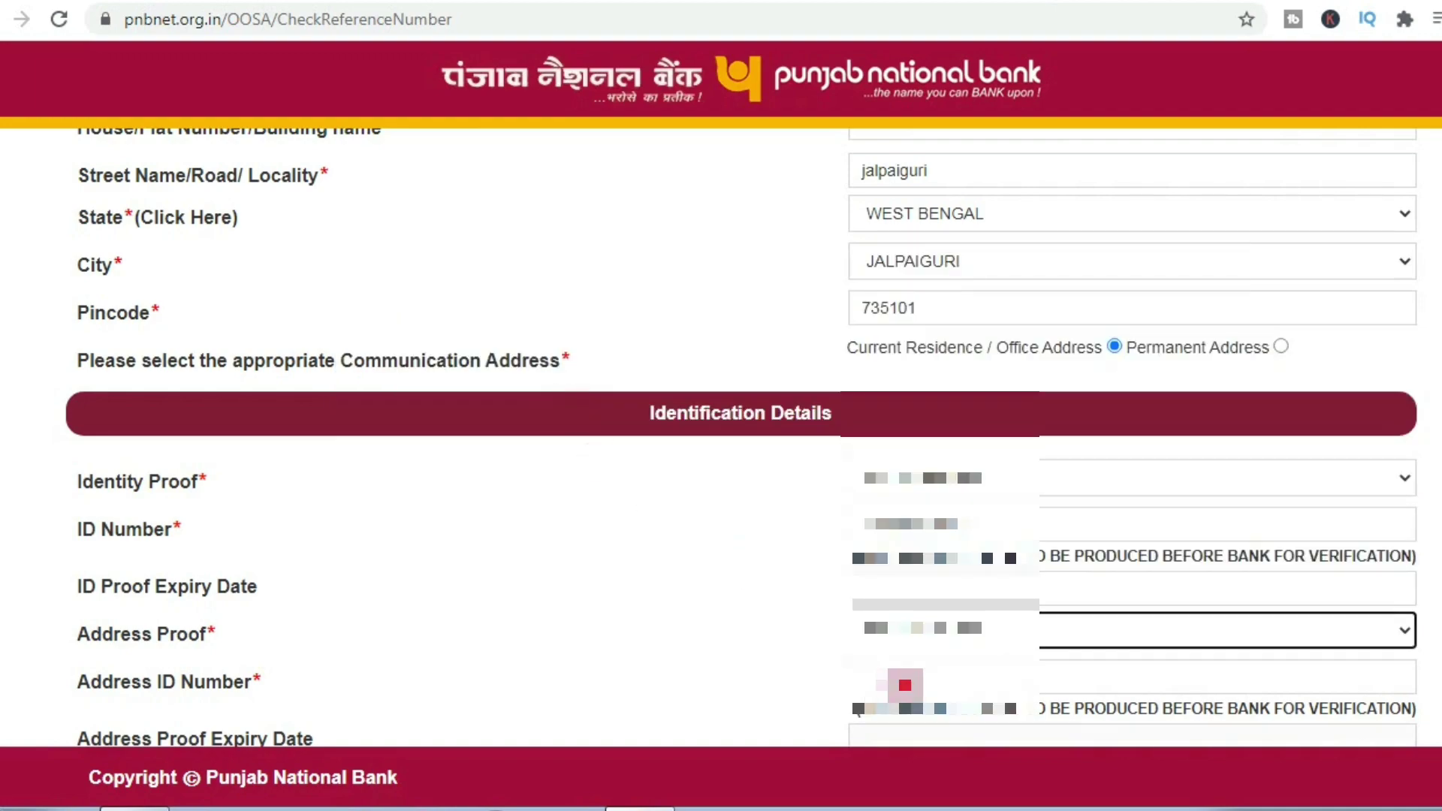
click(902, 680)
key(ctrl+v)
scroll(906, 685, down, 1)
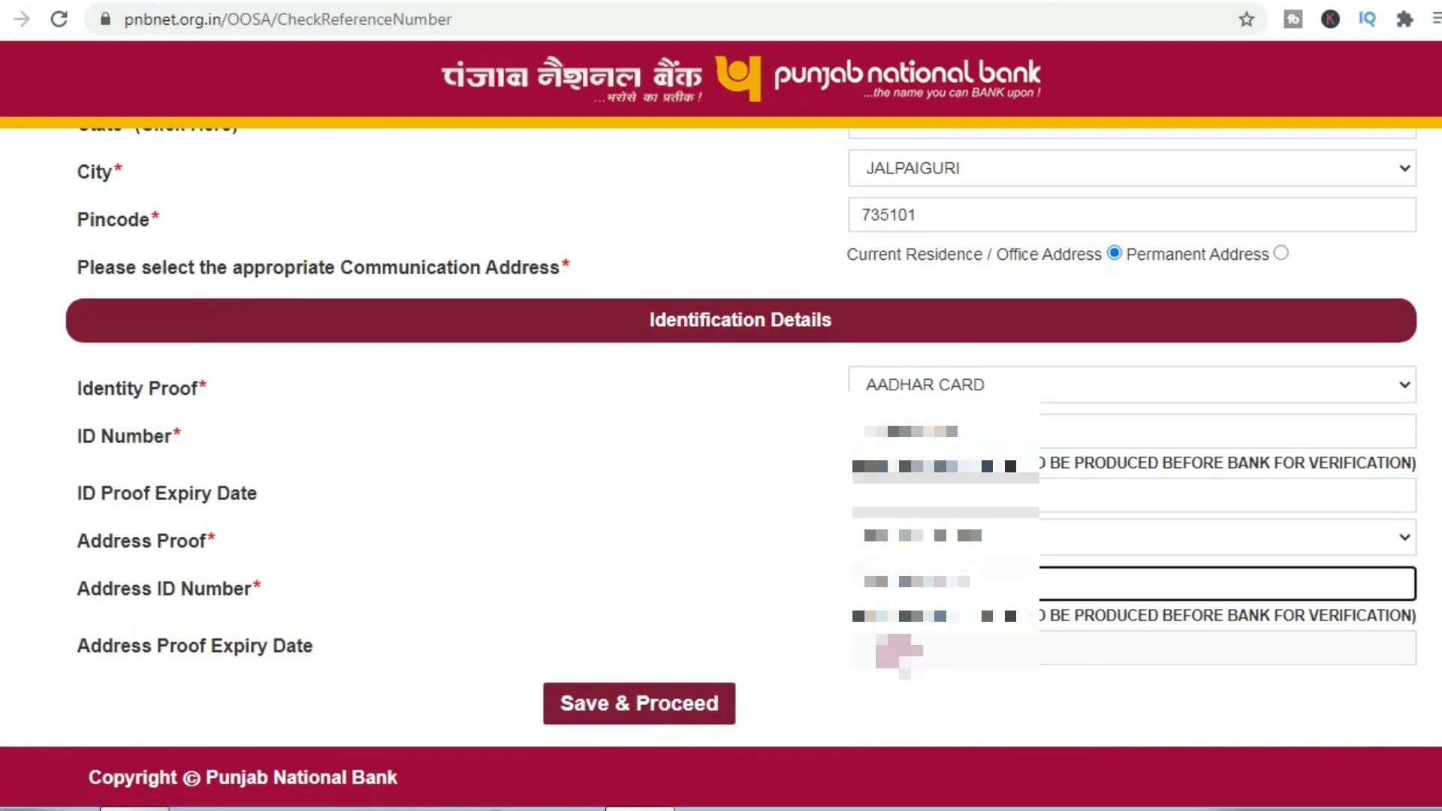
click(887, 646)
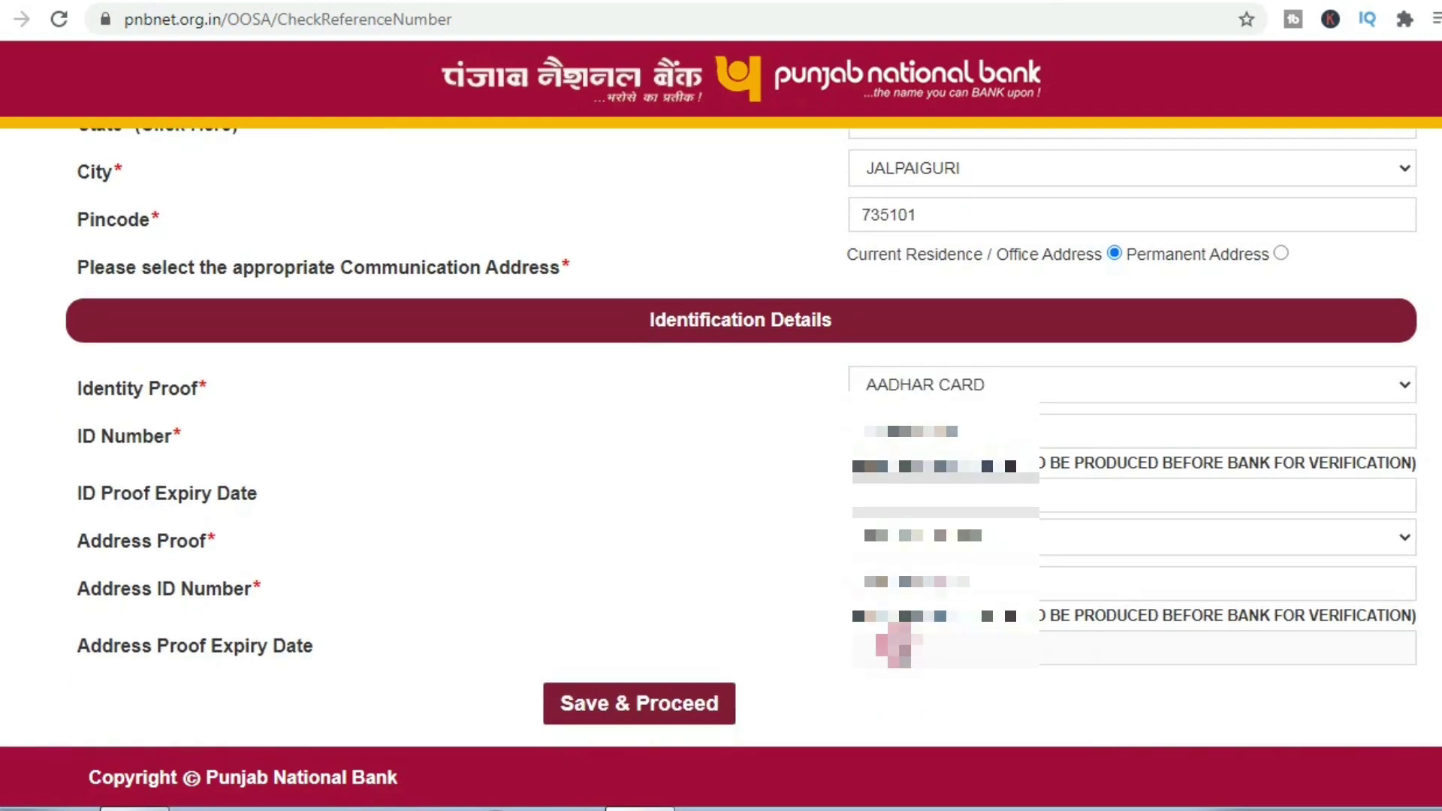
Step: Save the details page and set Nominee applicable to NO
click(697, 695)
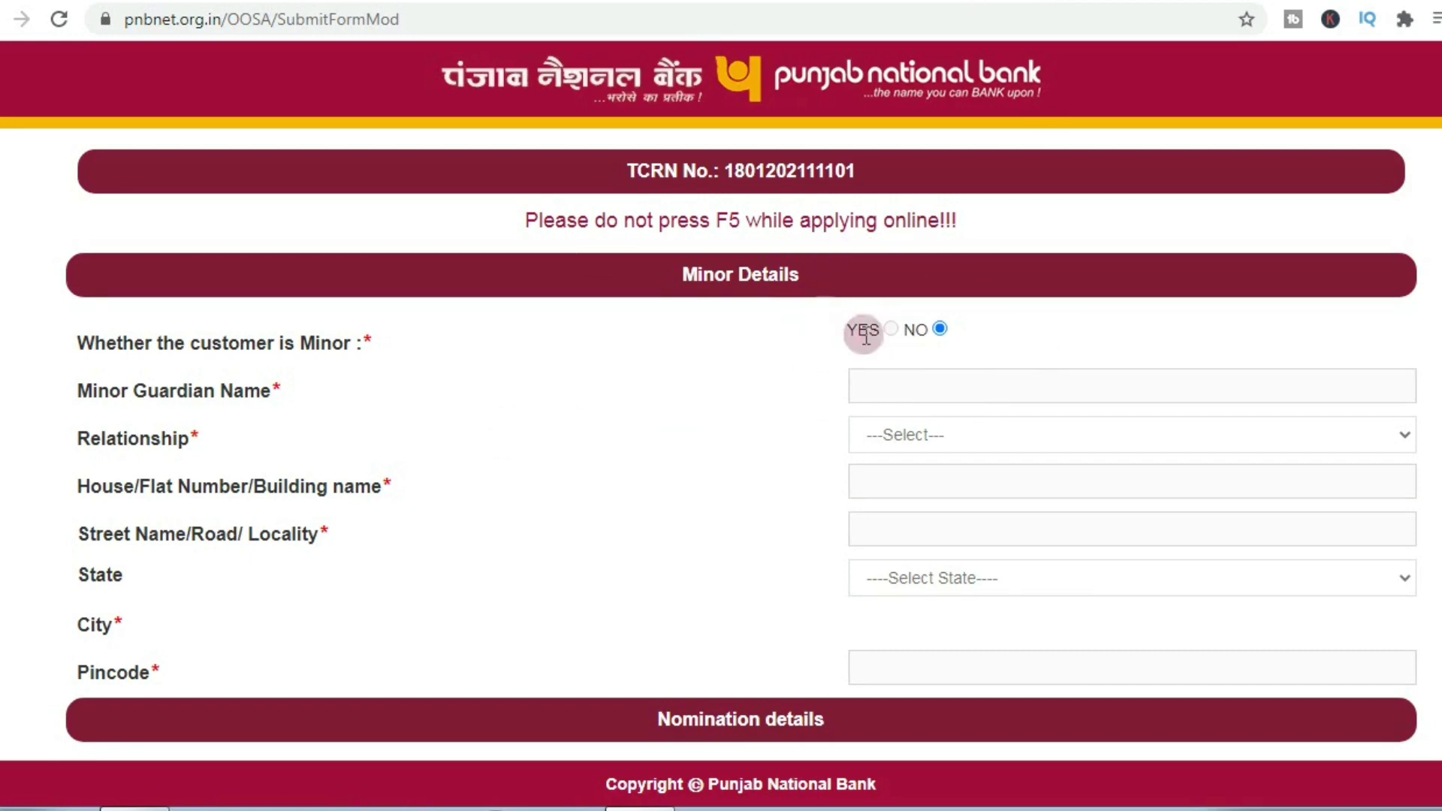
scroll(888, 384, down, 3)
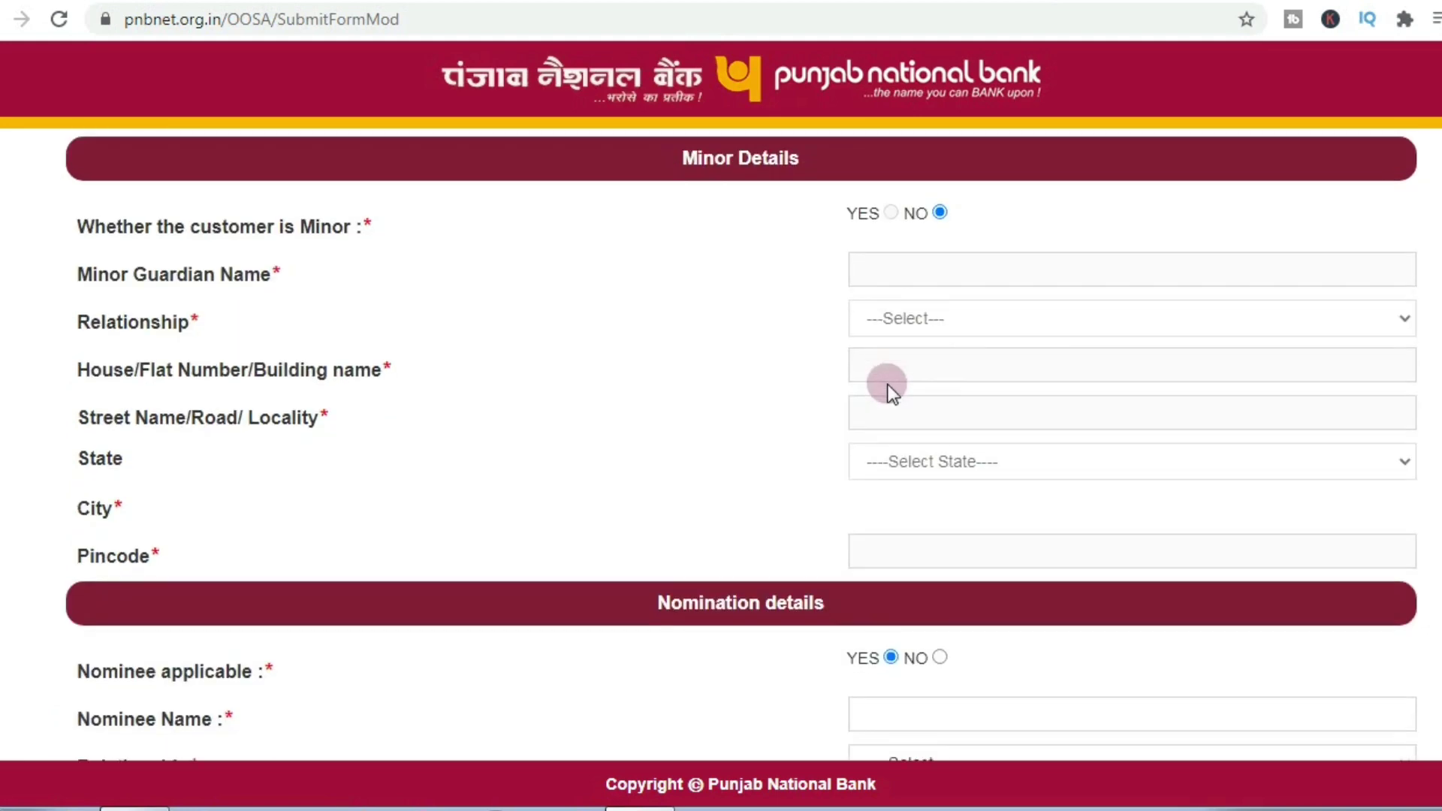
scroll(888, 384, up, 3)
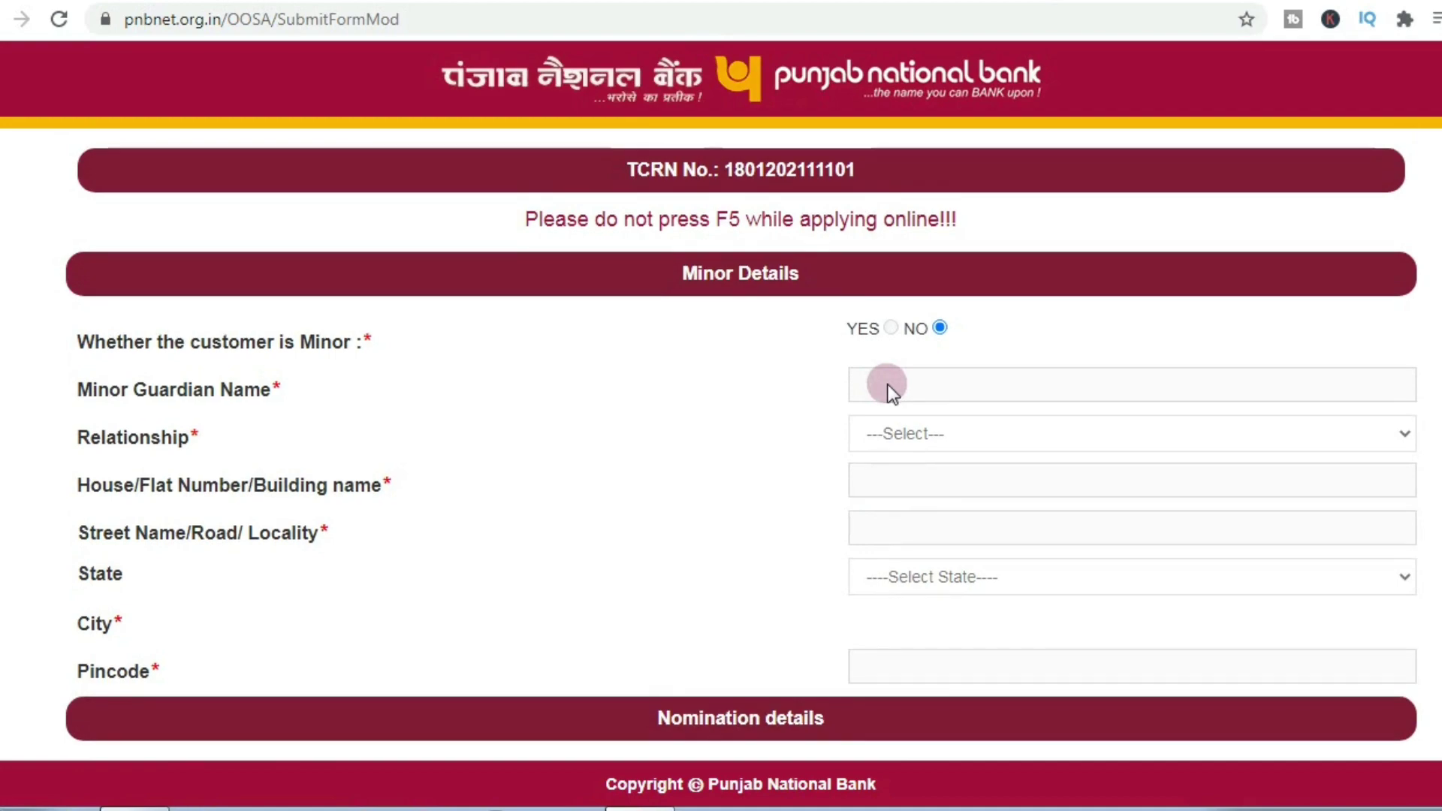
scroll(888, 384, down, 5)
scroll(889, 386, down, 2)
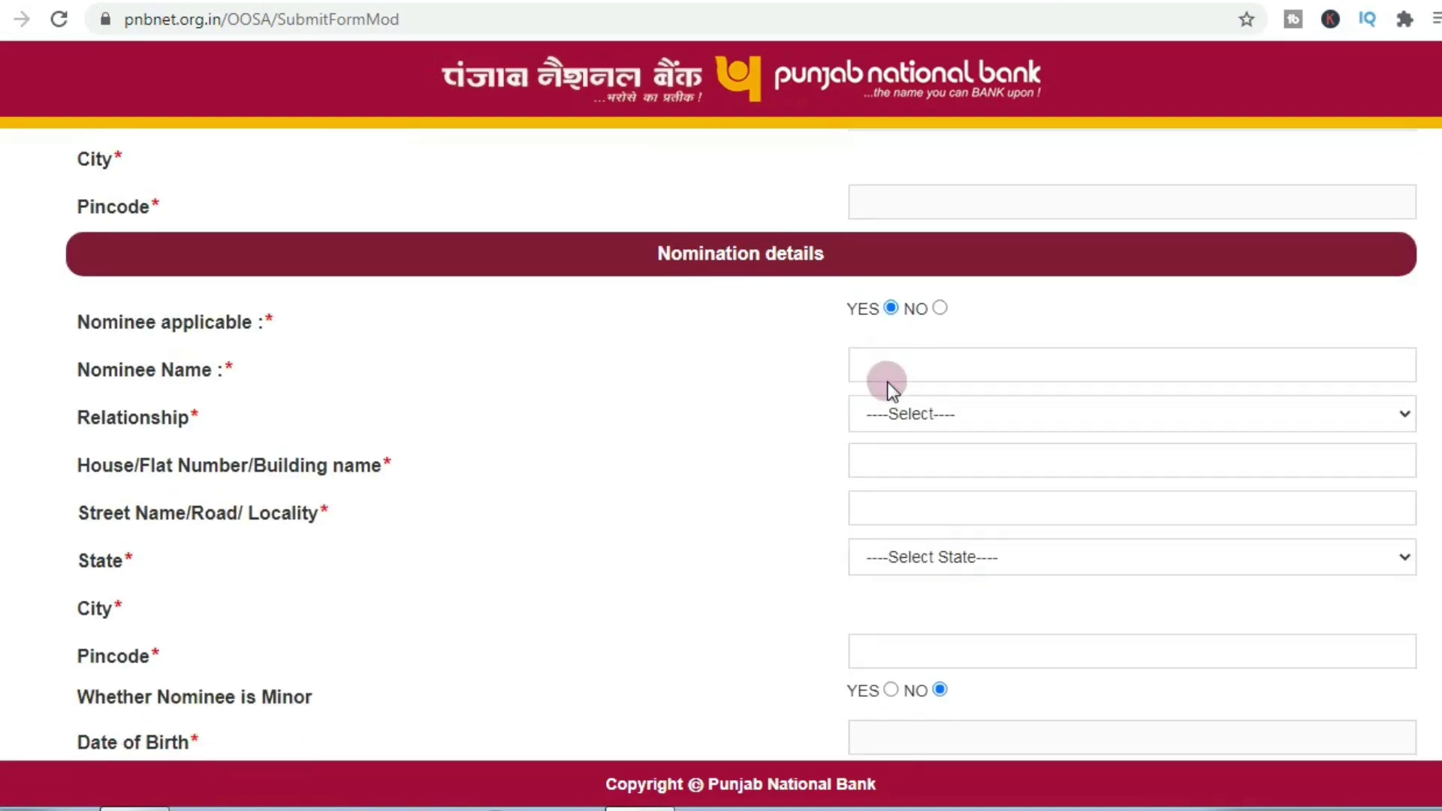
click(940, 309)
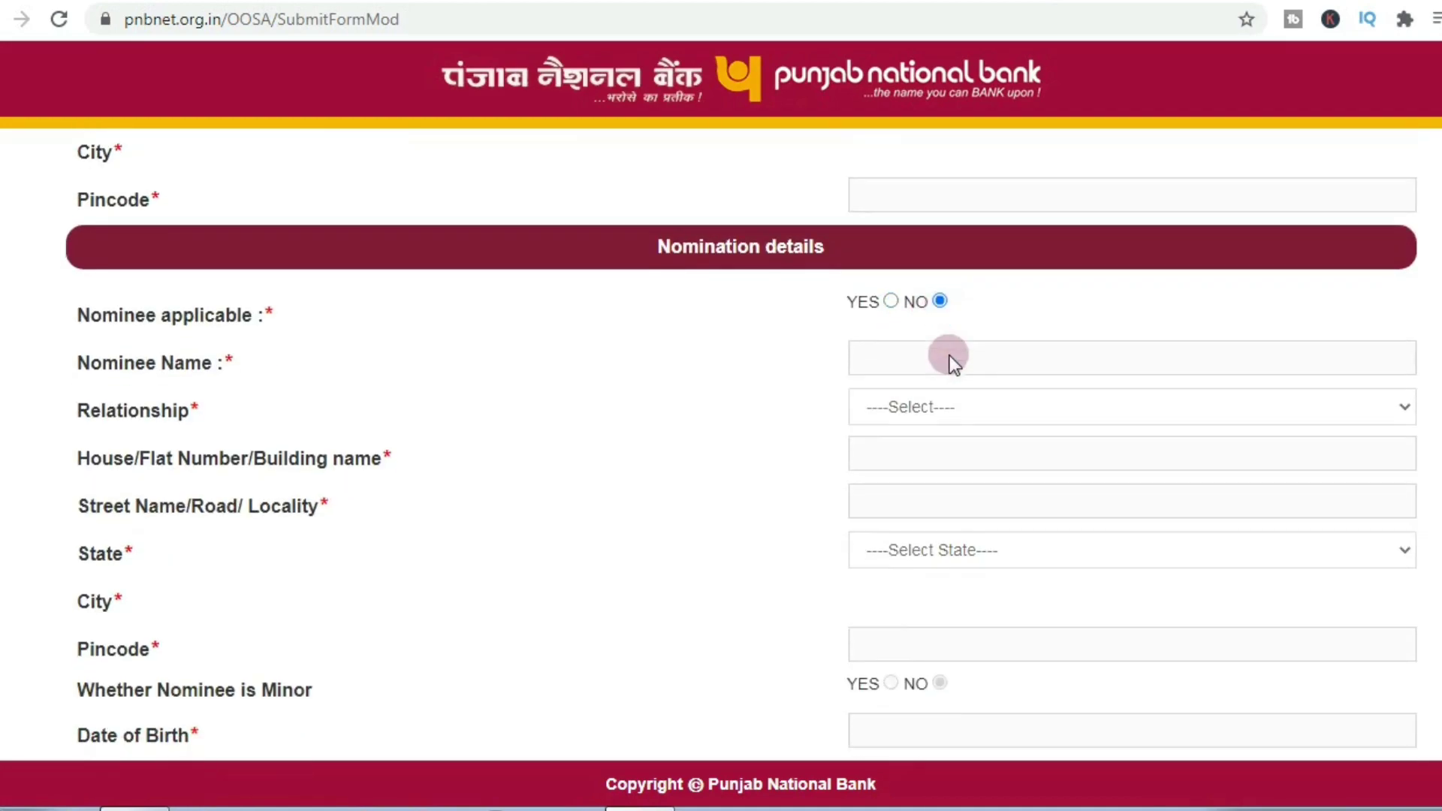
Step: Request internet banking, declare no tax residency outside India, and submit the application
scroll(950, 355, down, 8)
scroll(950, 354, down, 5)
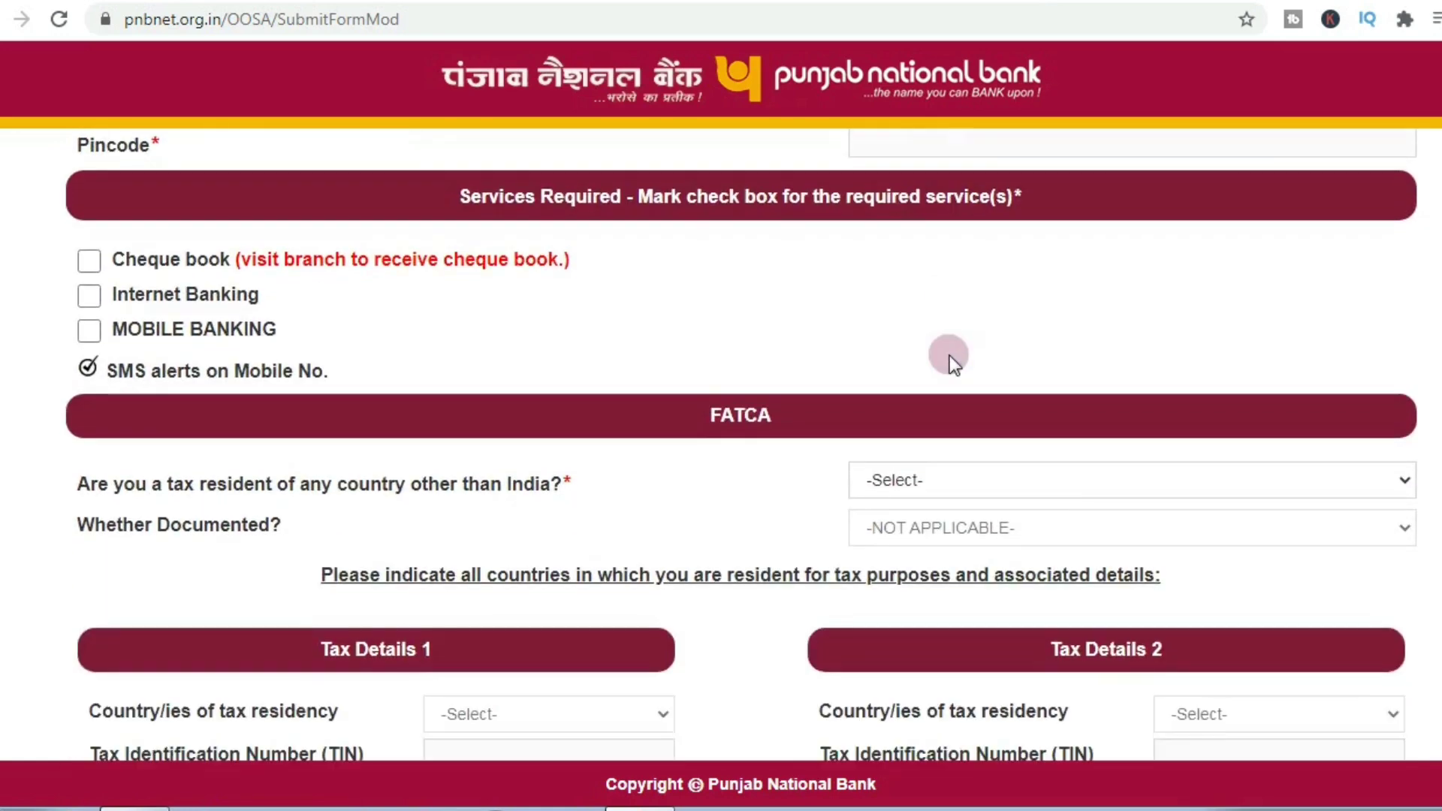
scroll(950, 355, up, 2)
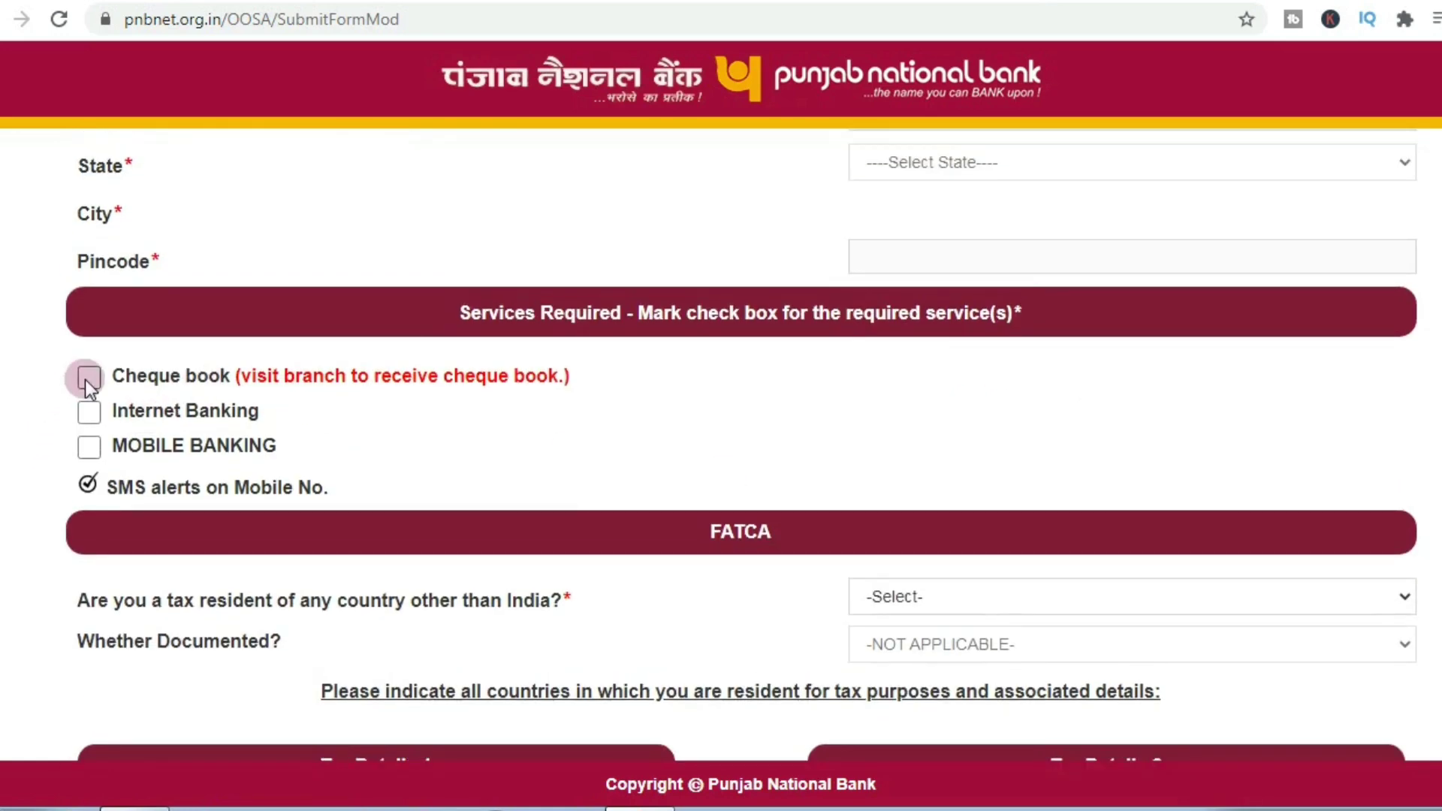
click(87, 411)
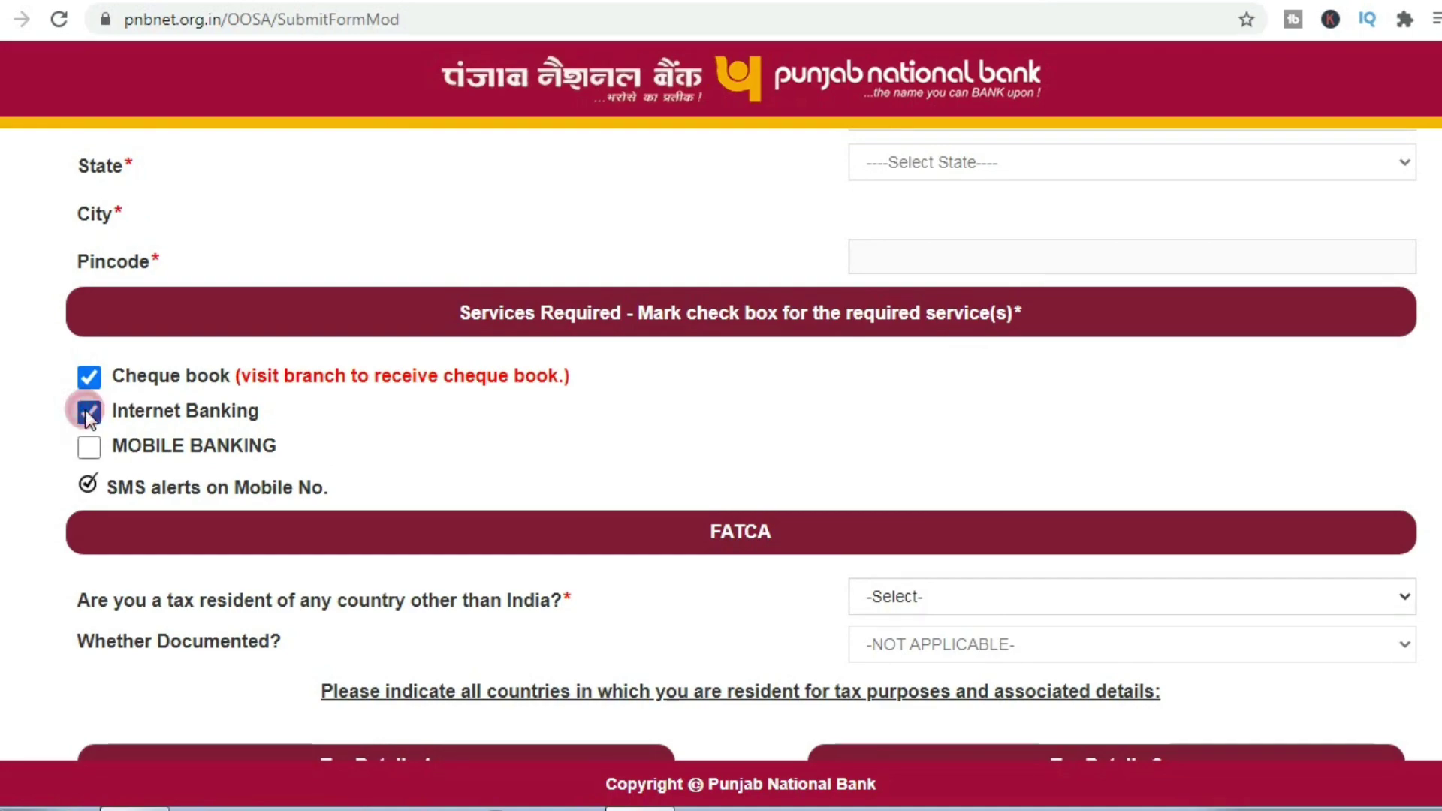
scroll(330, 446, down, 3)
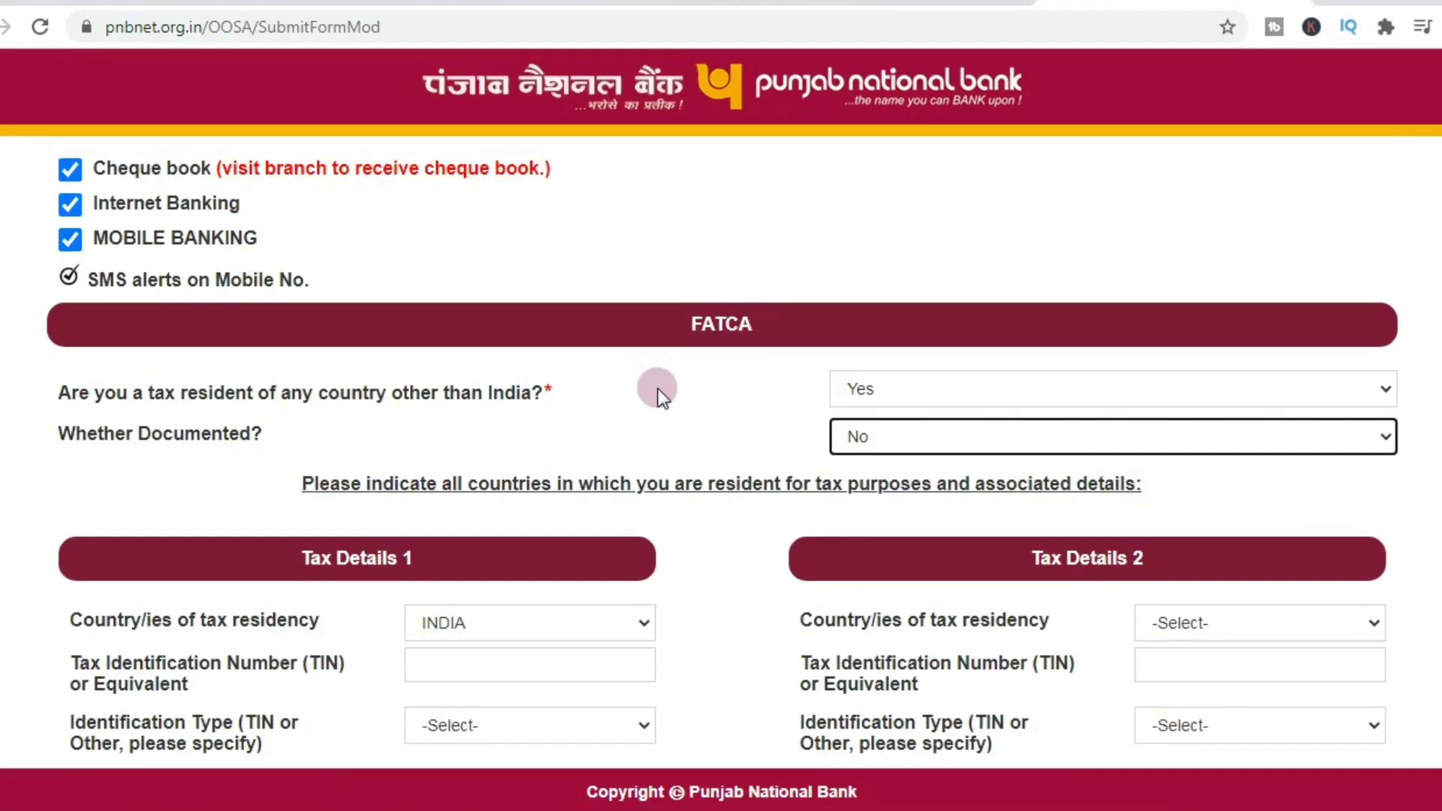
click(886, 390)
click(874, 458)
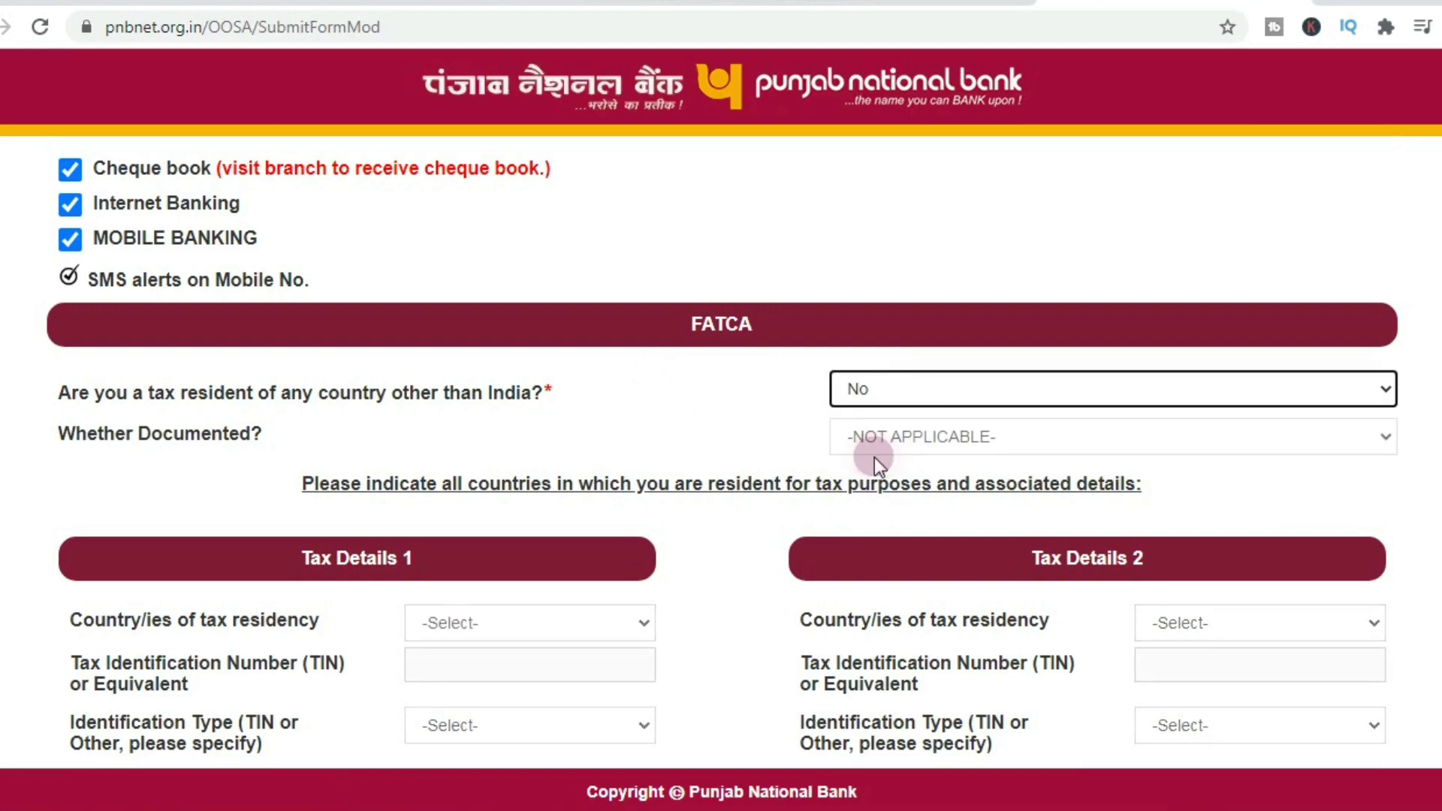
scroll(875, 458, down, 7)
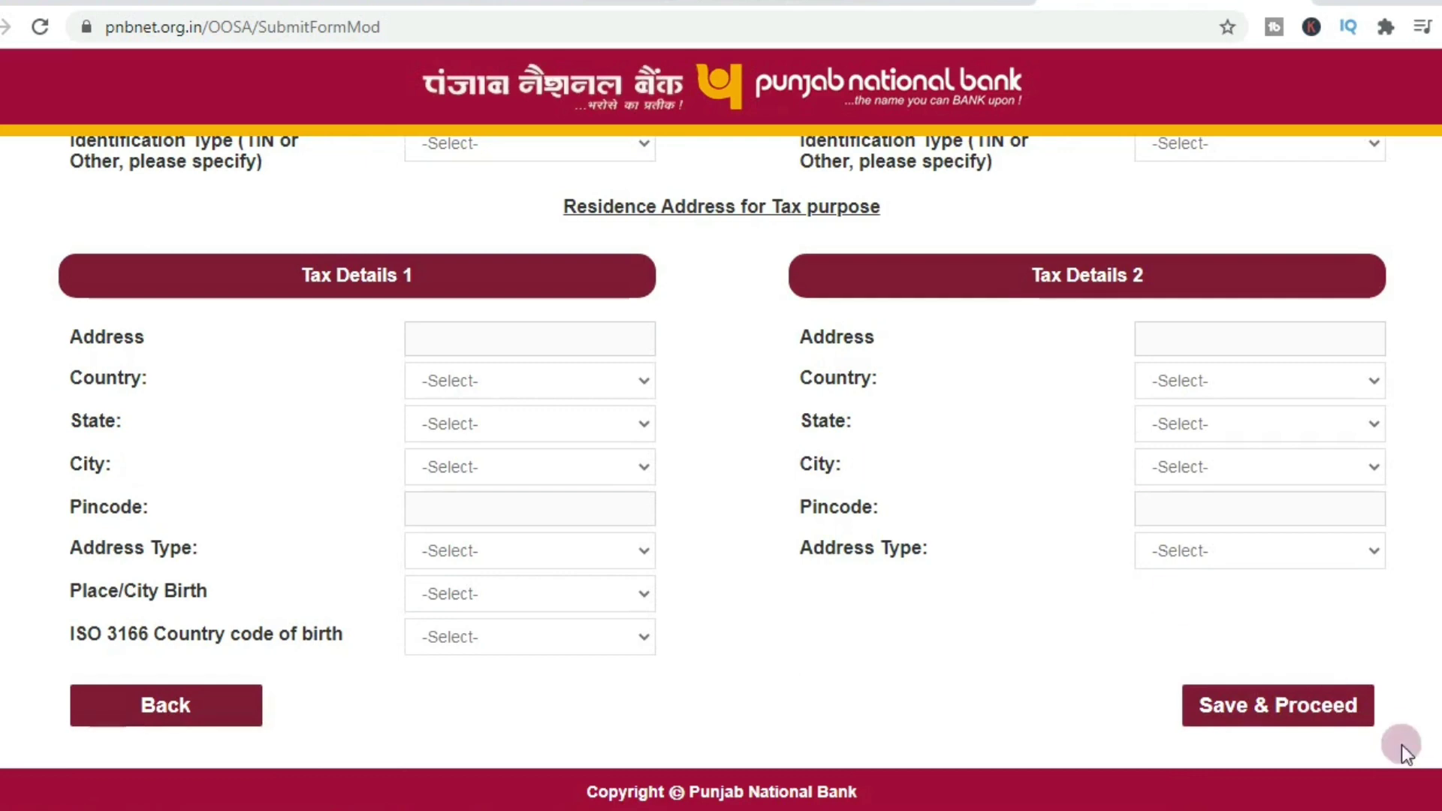
click(1319, 712)
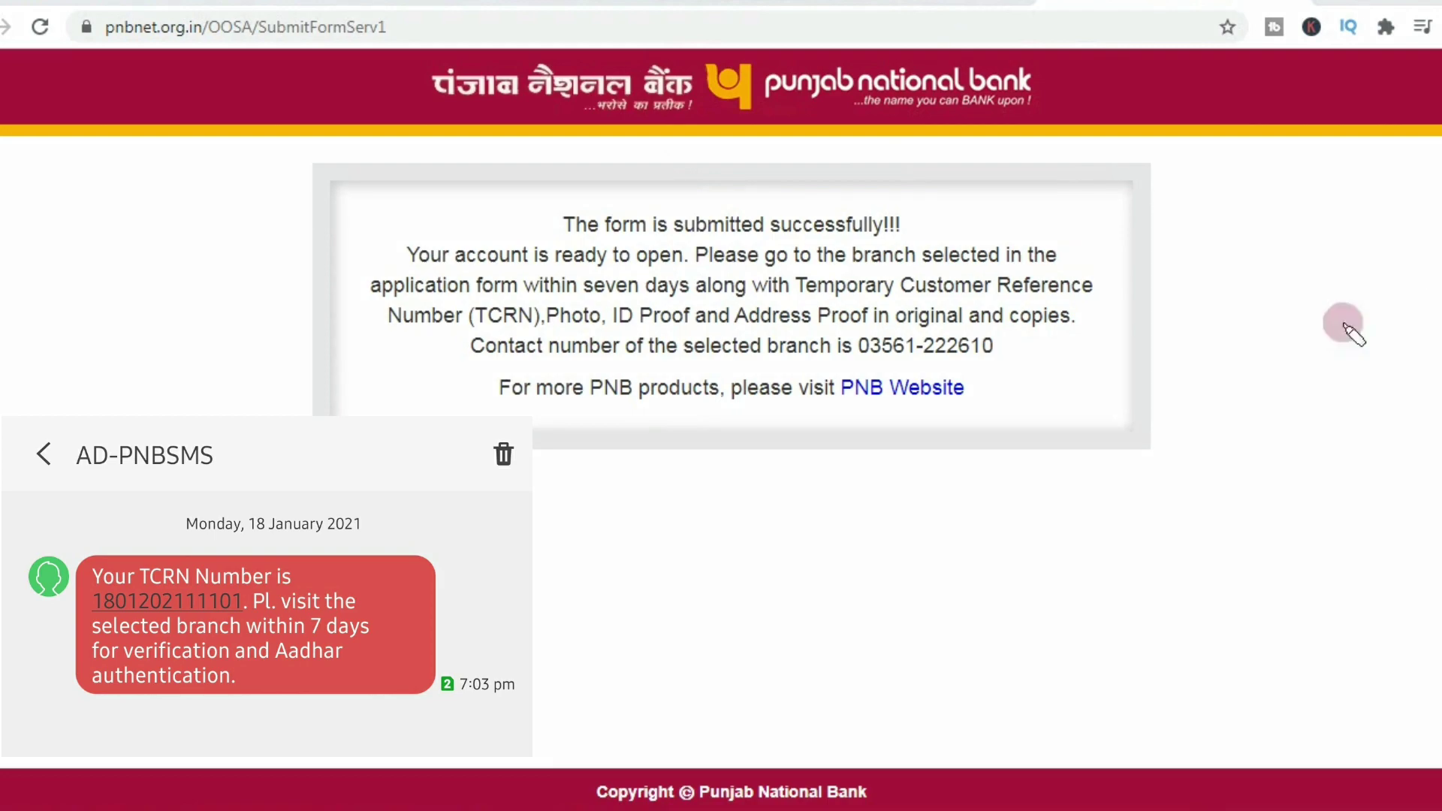
drag(724, 263, 911, 267)
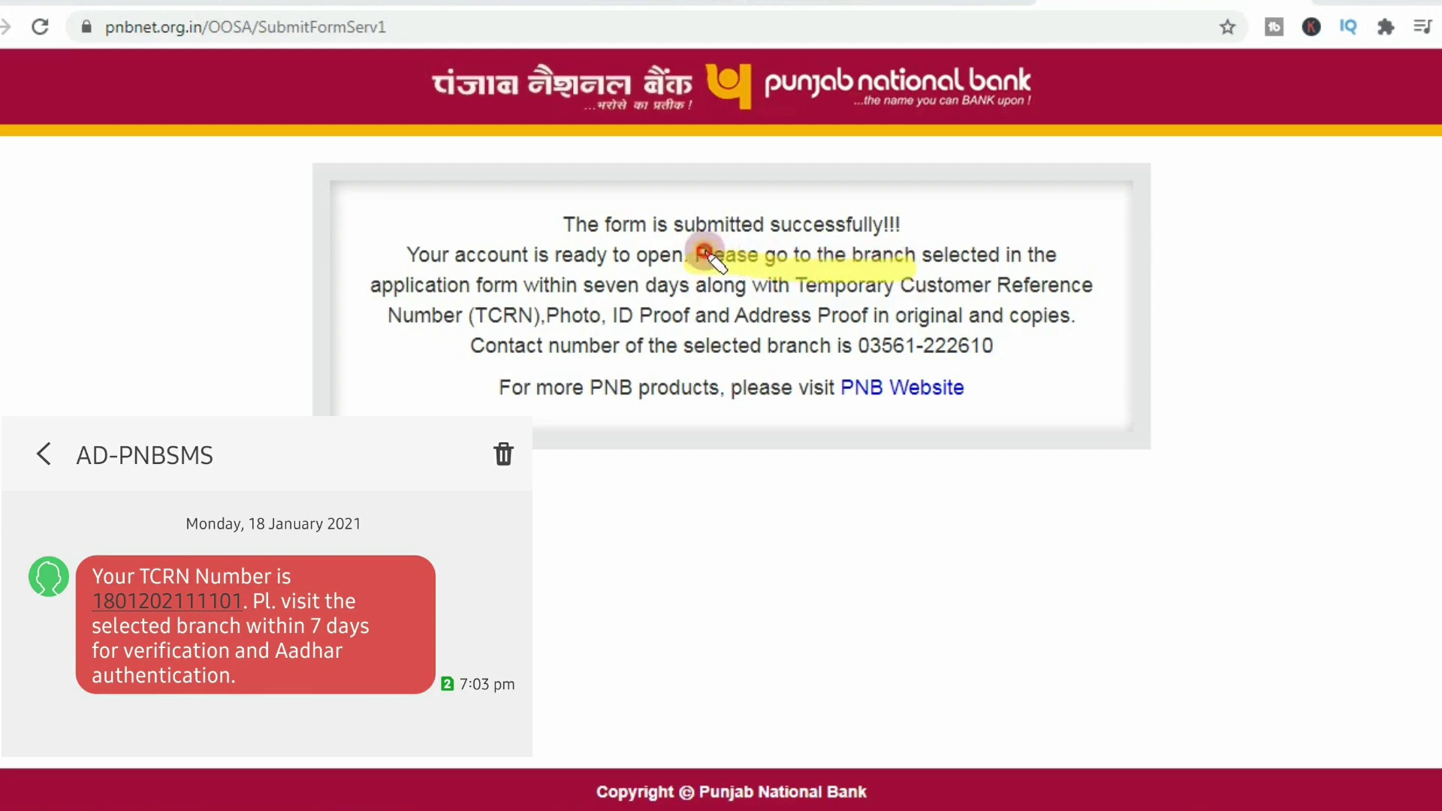
drag(702, 254, 911, 256)
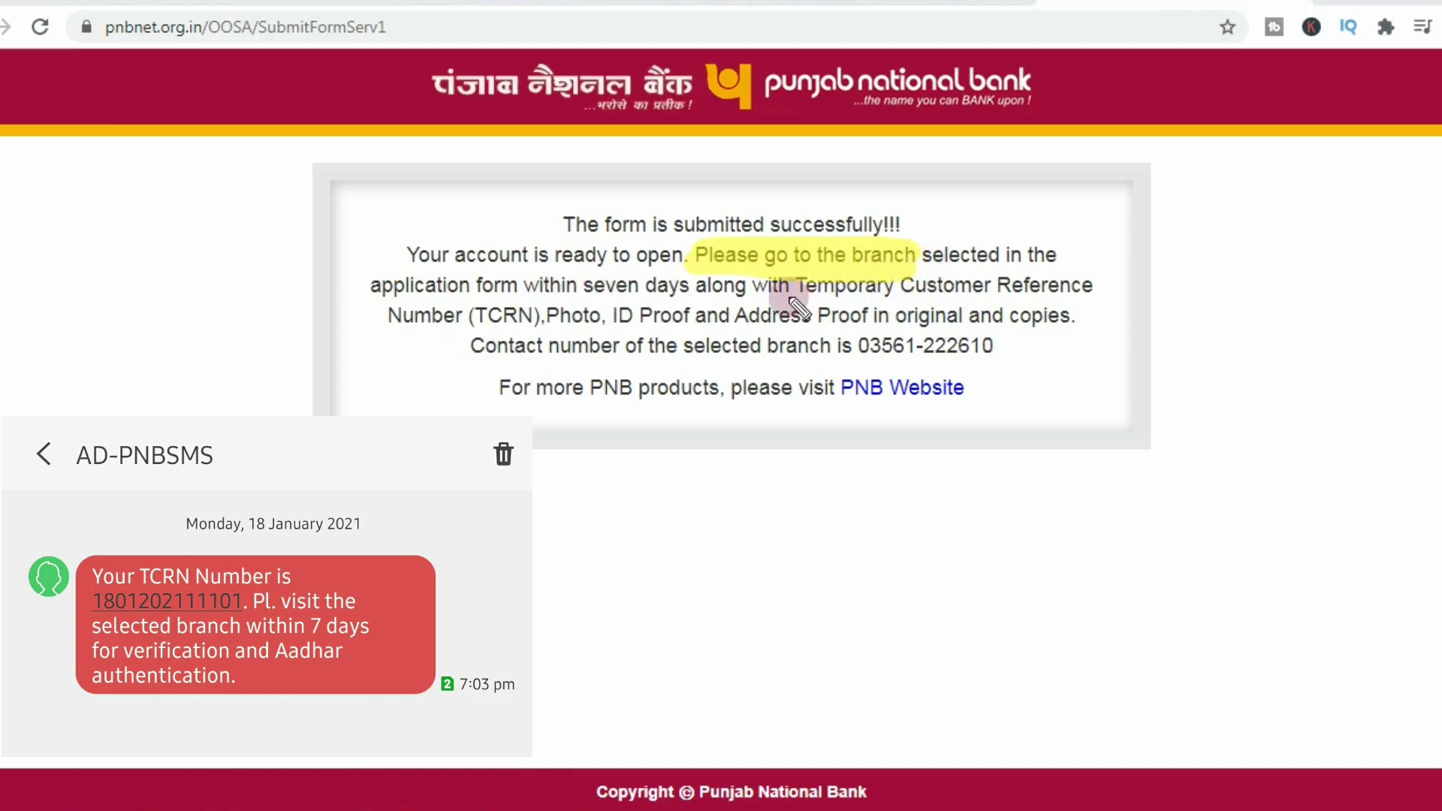
drag(791, 299, 1097, 297)
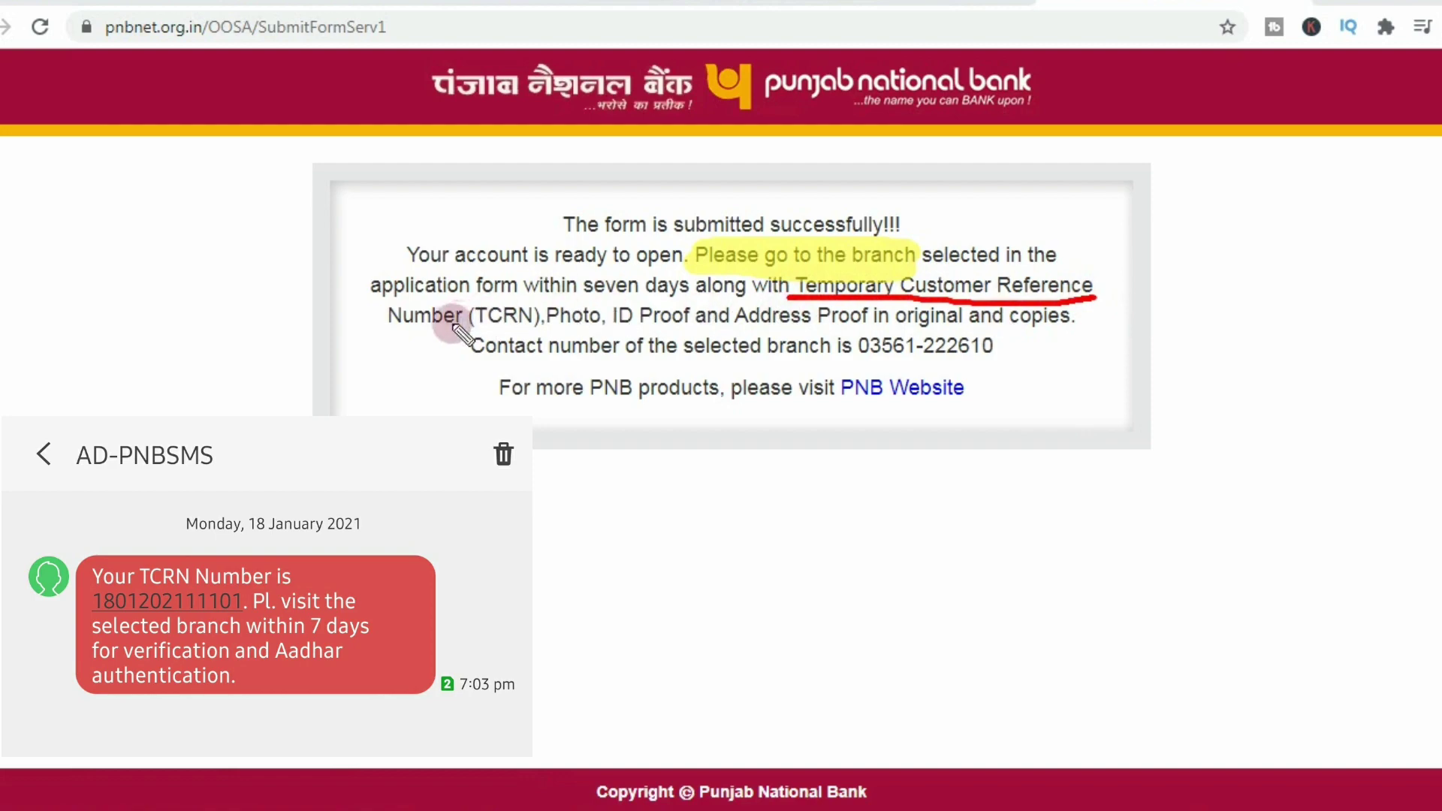
drag(396, 328, 853, 326)
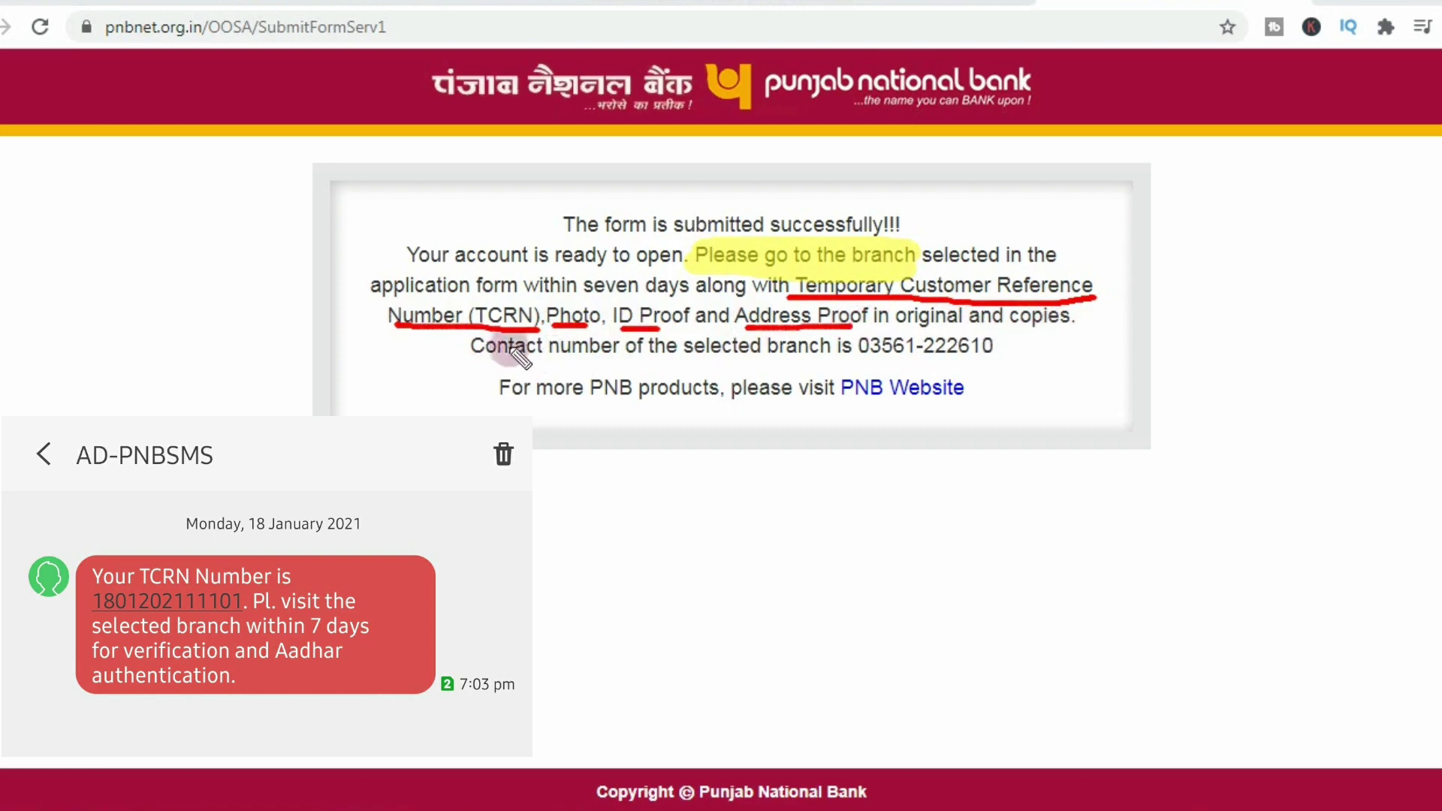
drag(863, 362, 994, 362)
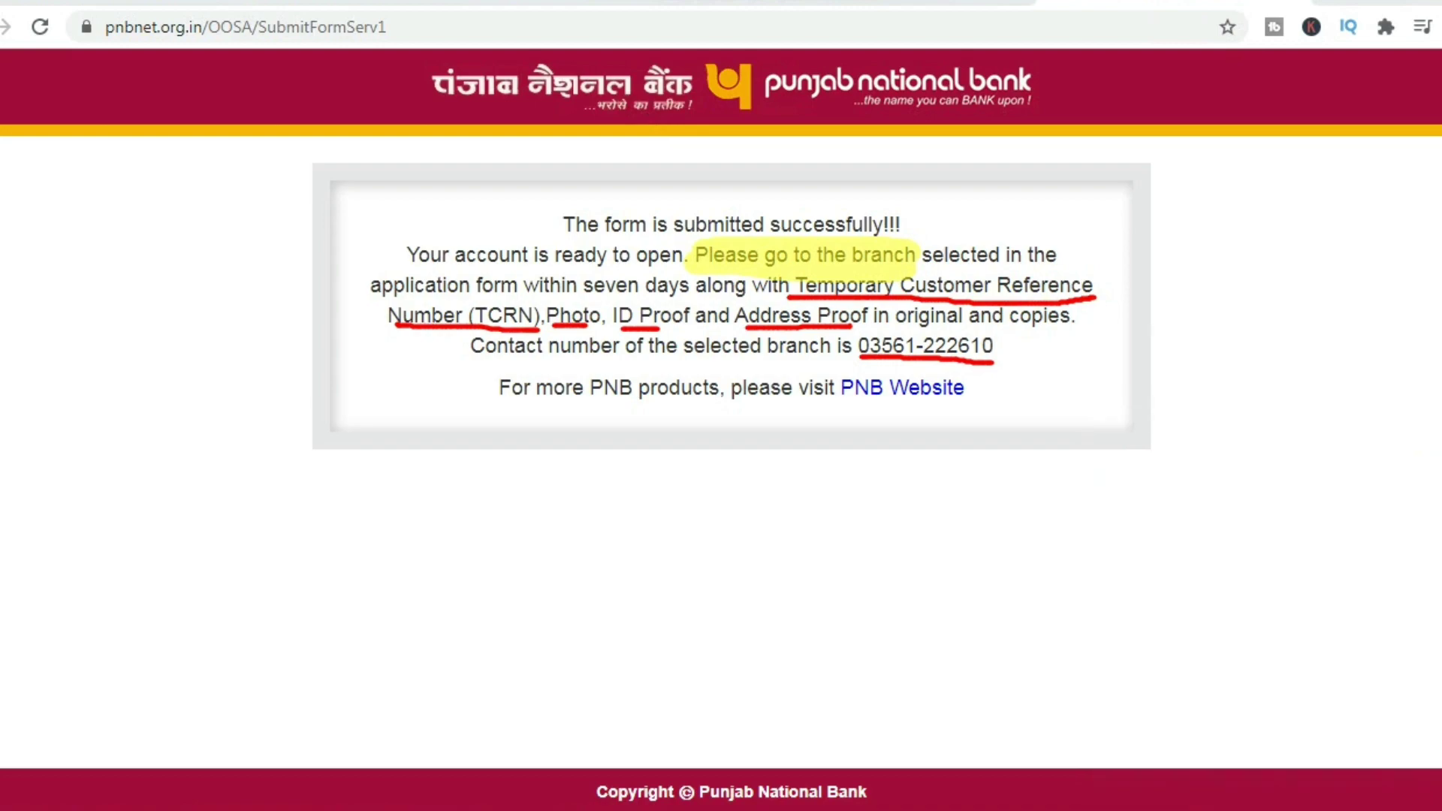
click(1441, 311)
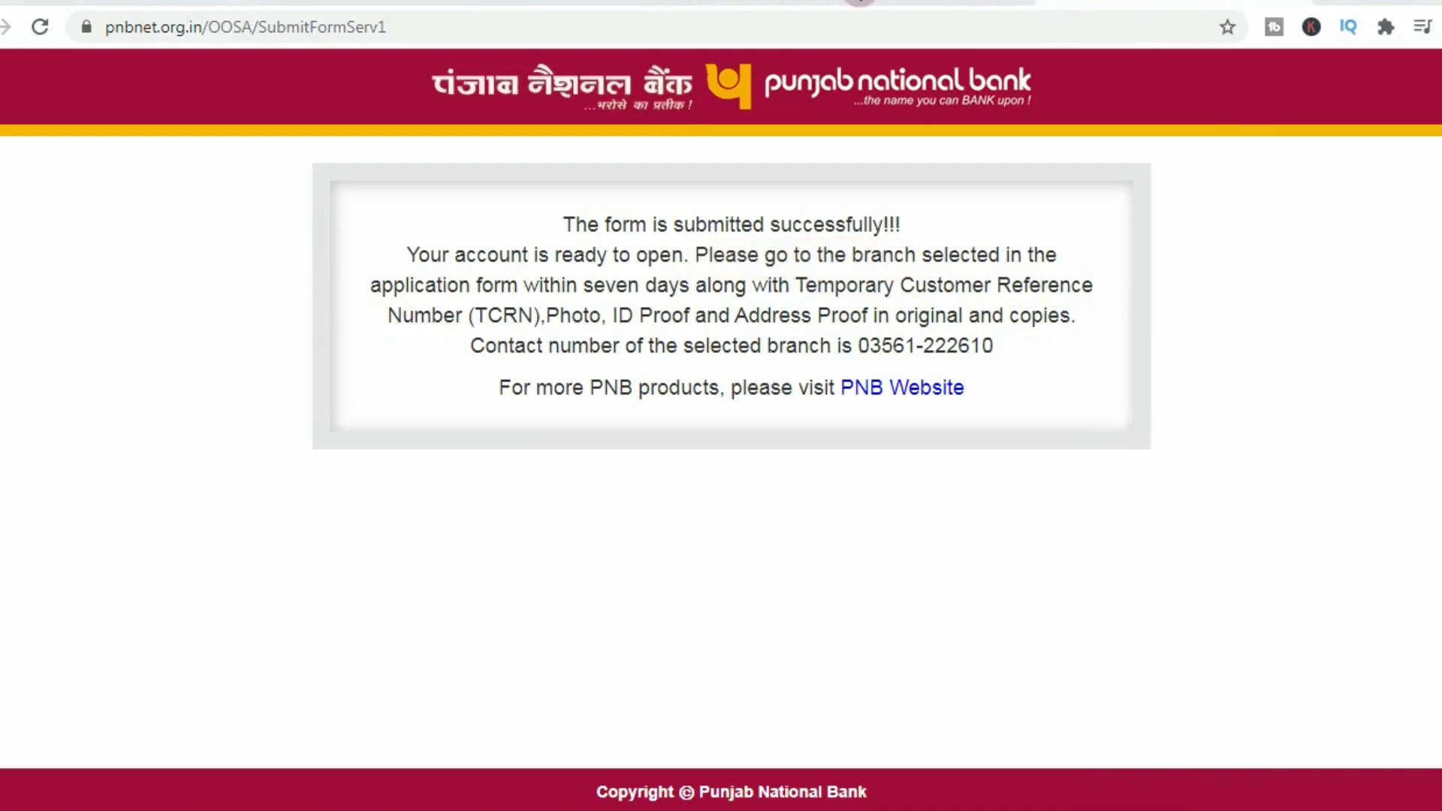